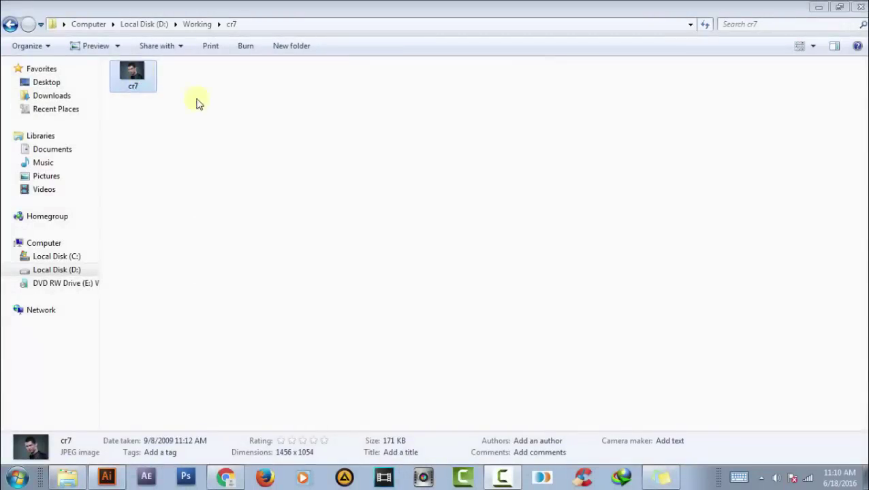
# - Preview cr7 in Photo Viewer, then drag cr7.jpg onto the Illustrator artboard
pyautogui.click(310, 123)
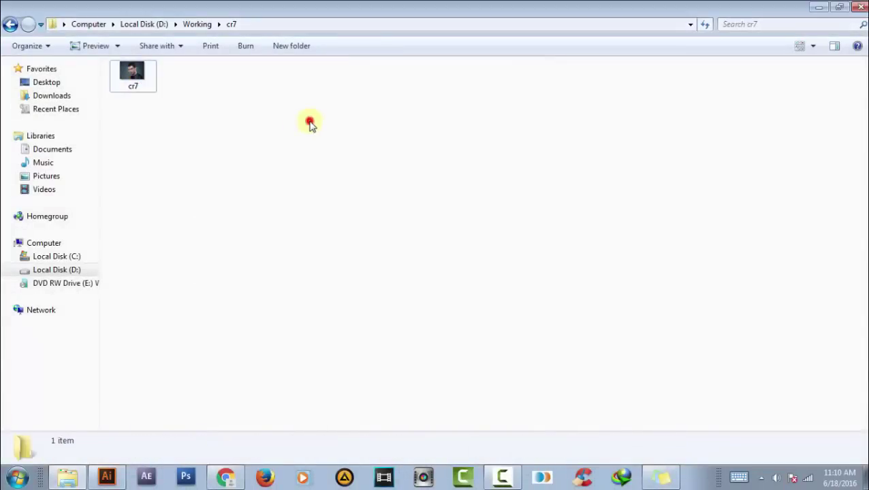
pyautogui.doubleClick(132, 75)
pyautogui.scroll(2, 501, 207)
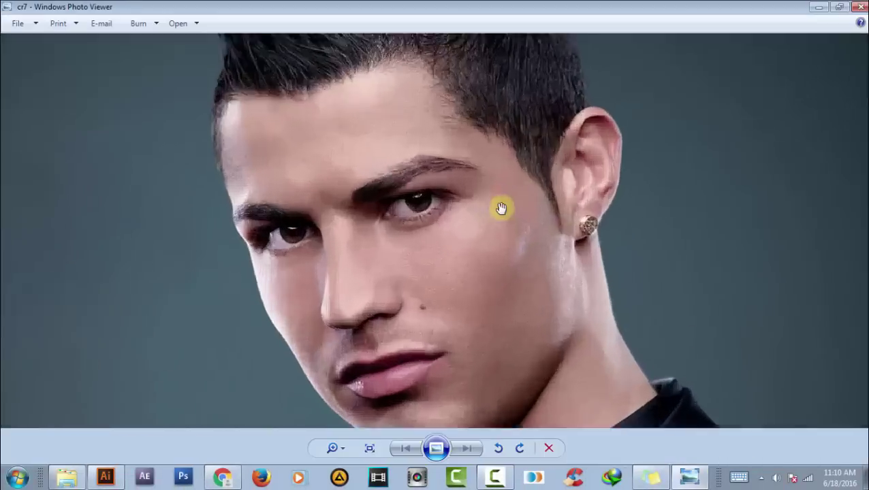
pyautogui.scroll(1, 502, 207)
pyautogui.scroll(-3, 501, 207)
pyautogui.scroll(3, 502, 208)
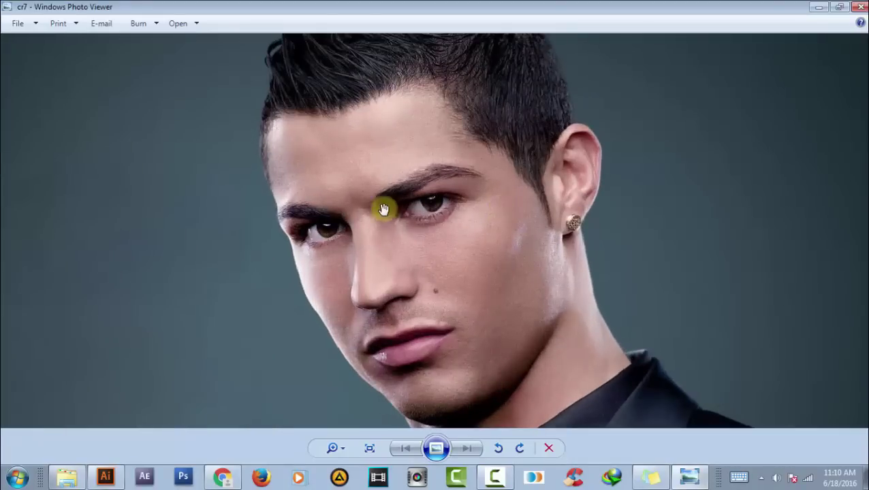
pyautogui.click(859, 7)
pyautogui.click(259, 172)
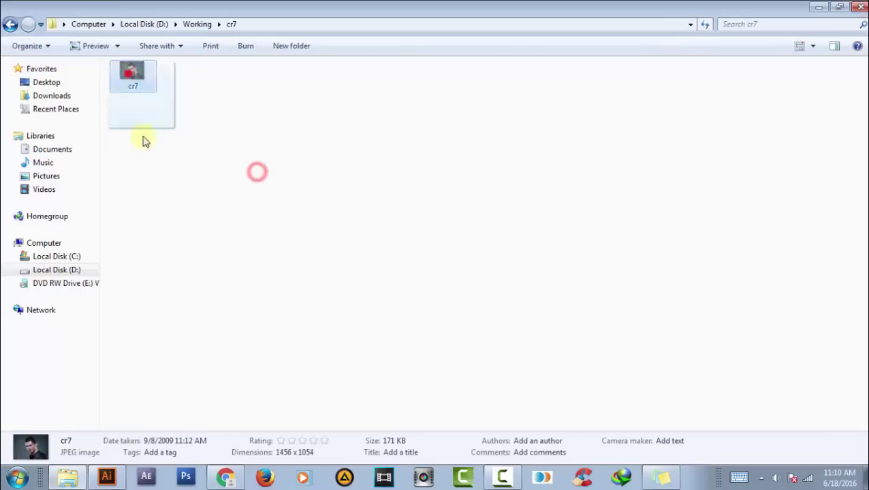
pyautogui.moveTo(132, 74)
pyautogui.mouseDown()
pyautogui.moveTo(203, 403)
pyautogui.moveTo(374, 308)
pyautogui.mouseUp()
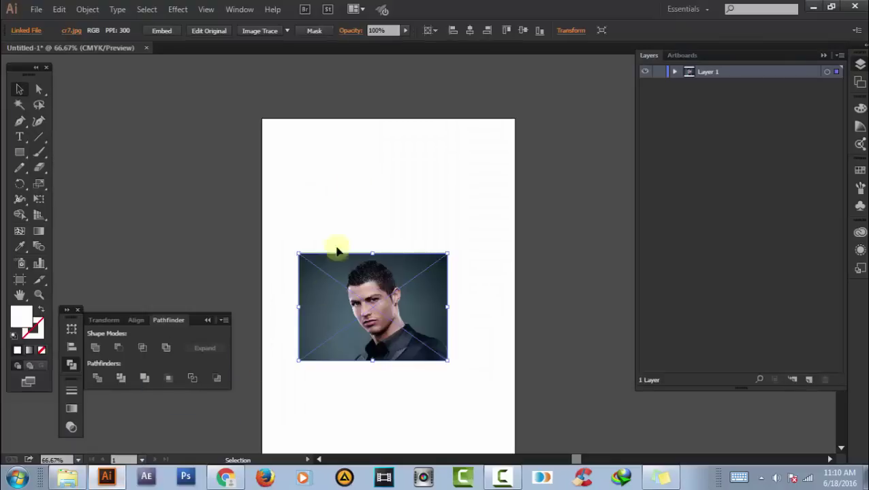
# - Embed the cr7 photo and scale it to fill the artboard width at the top
pyautogui.press('f')
pyautogui.moveTo(454, 298); pyautogui.dragTo(446, 301)
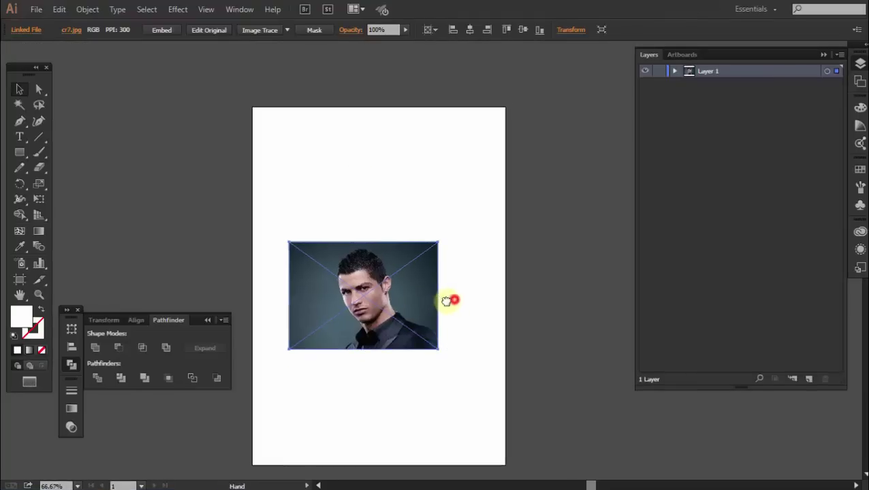
pyautogui.click(170, 30)
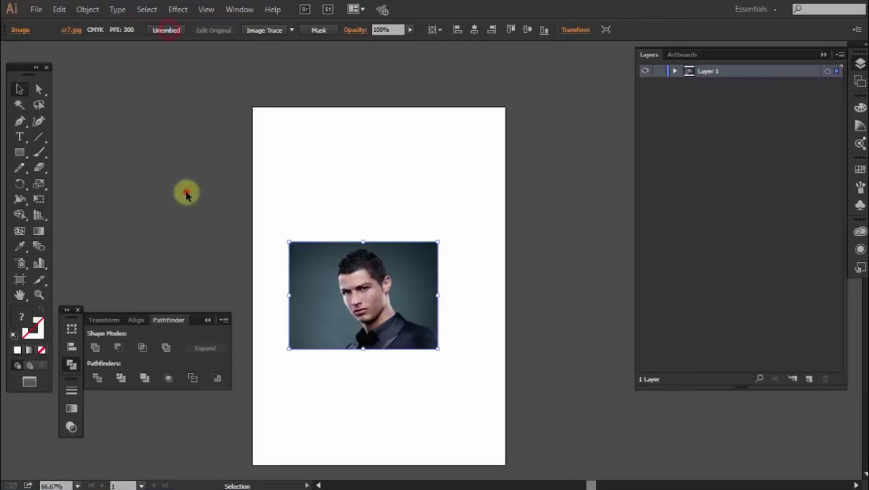
pyautogui.click(186, 192)
pyautogui.moveTo(392, 300); pyautogui.dragTo(355, 165)
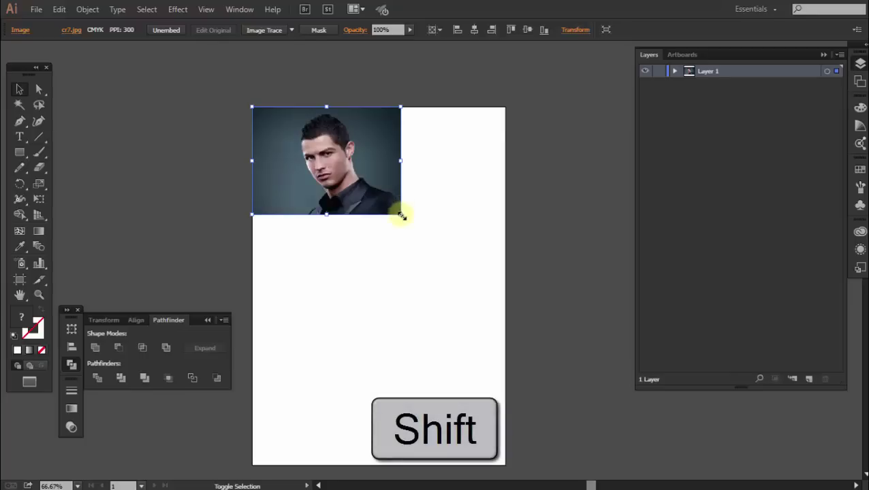
pyautogui.moveTo(401, 212)
pyautogui.mouseDown()
pyautogui.moveTo(506, 301)
pyautogui.moveTo(538, 283)
pyautogui.mouseUp()
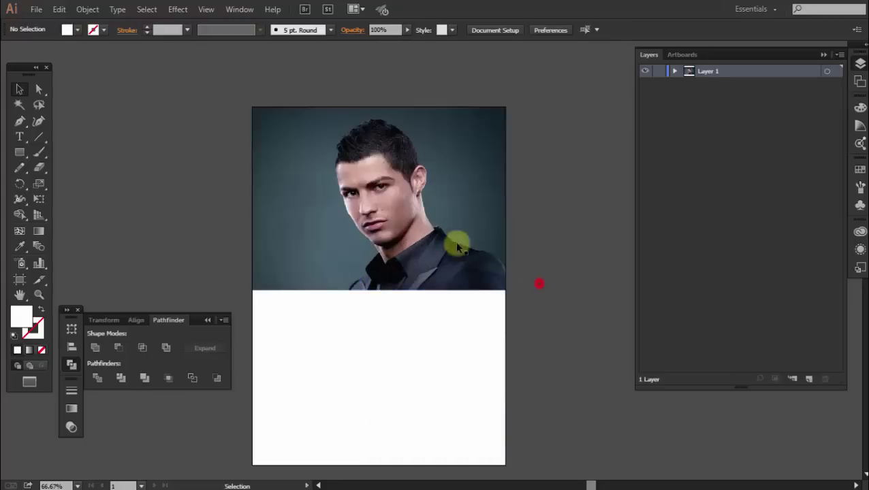
# - Crop the artboard to the photo at 595.28 × 431.59 pt and zoom in
pyautogui.click(20, 279)
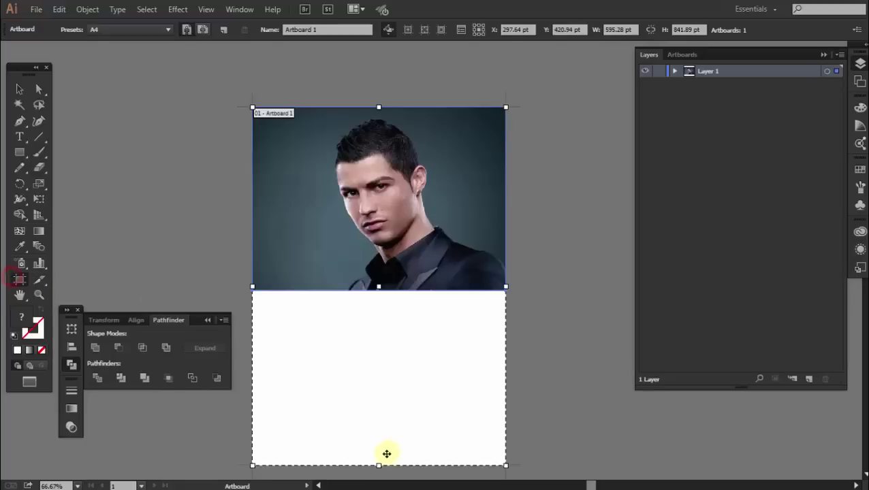
pyautogui.moveTo(385, 292); pyautogui.dragTo(419, 287)
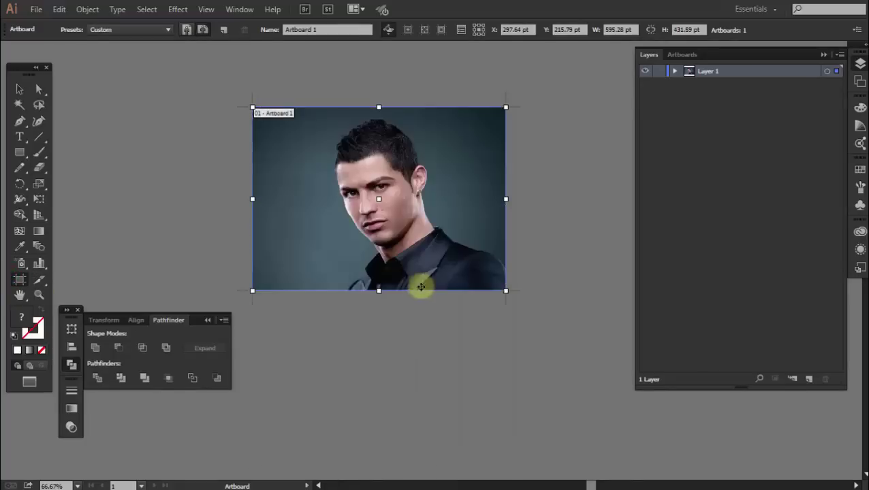
pyautogui.press('v')
pyautogui.hotkey('ctrl', '+')
pyautogui.hotkey('ctrl', '+')
pyautogui.scroll(-2, 396, 122)
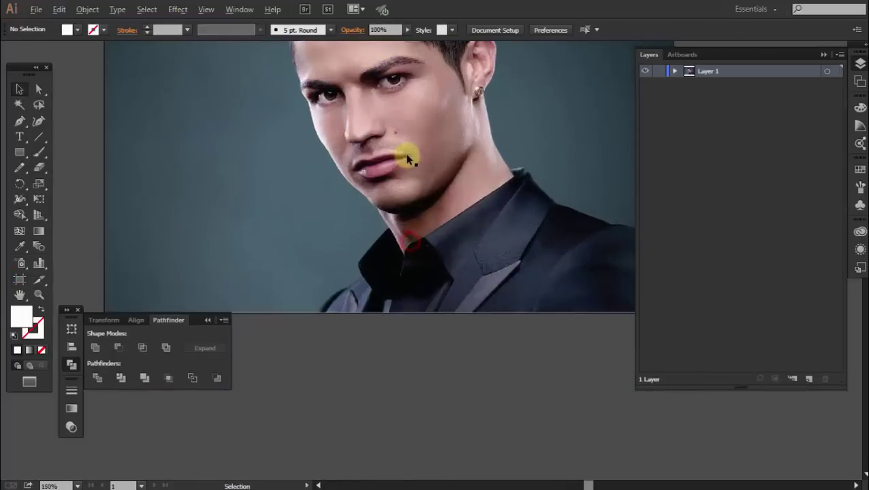
pyautogui.hotkey('ctrl', '+')
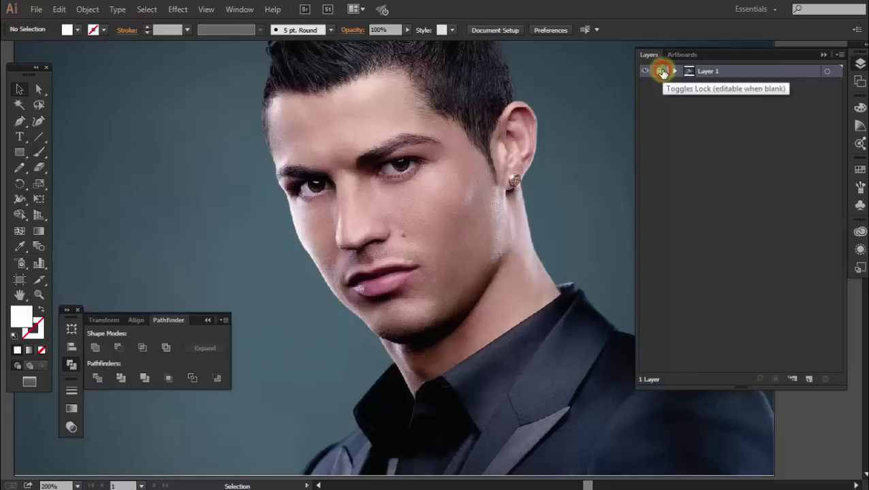
# - Lock Layer 1 holding the photo and set the fill colour to black
pyautogui.click(662, 72)
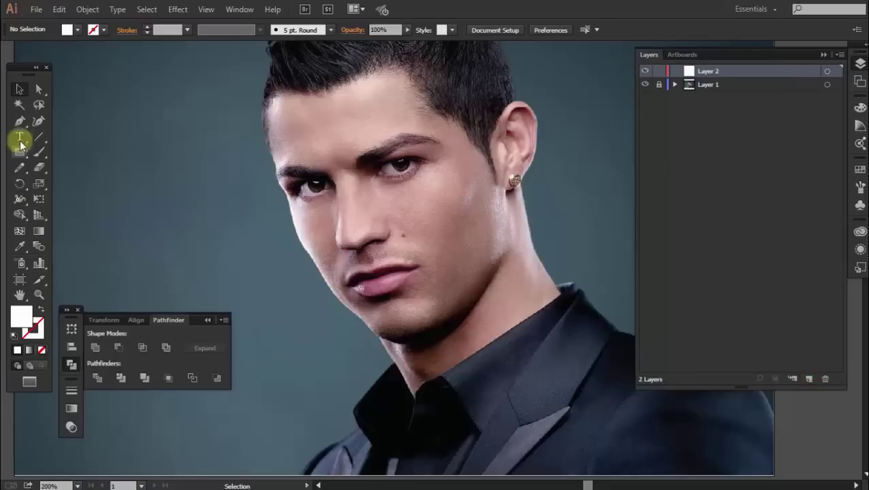
pyautogui.click(78, 31)
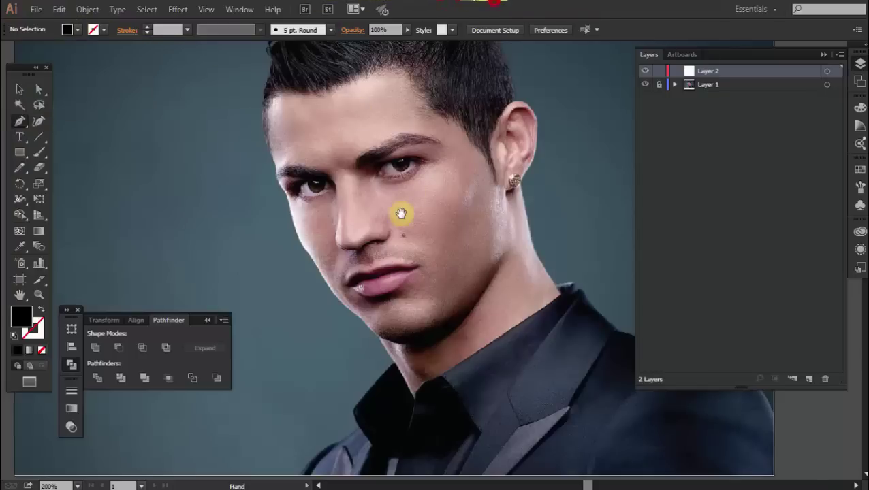
pyautogui.hotkey('ctrl', '-')
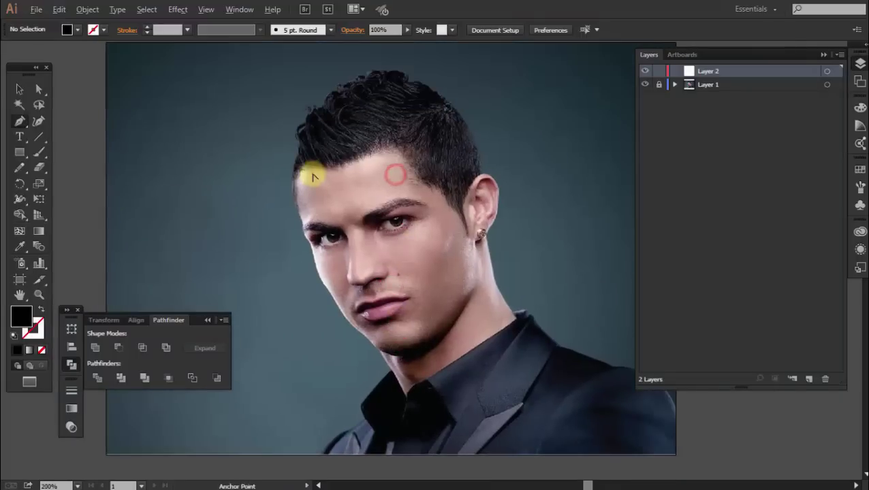
pyautogui.scroll(1, 313, 204)
pyautogui.scroll(1, 320, 218)
pyautogui.scroll(1, 341, 225)
# - Pan the view over the face from the hairline down toward the collar
pyautogui.moveTo(349, 224); pyautogui.dragTo(440, 210)
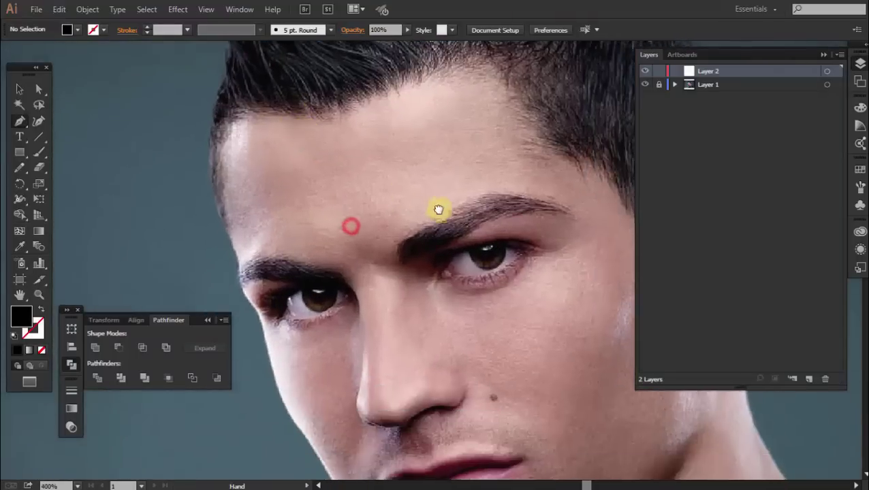
pyautogui.moveTo(300, 175); pyautogui.dragTo(434, 285)
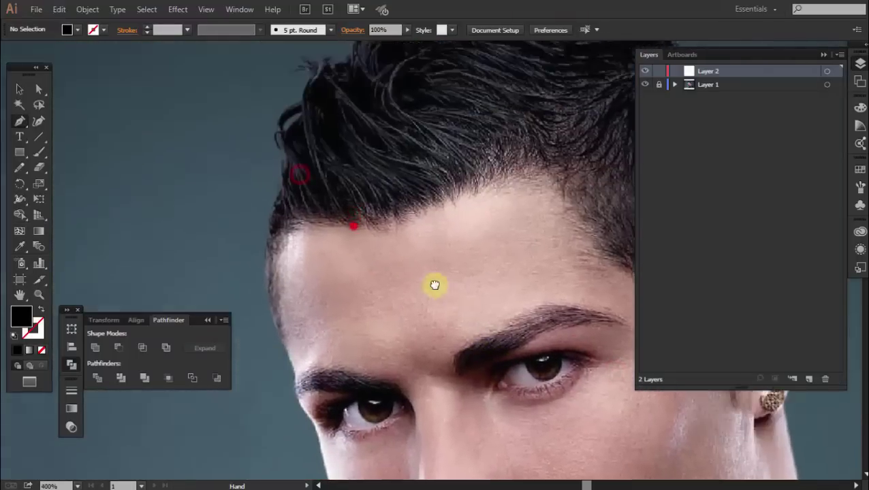
pyautogui.scroll(1, 310, 277)
pyautogui.scroll(-2, 391, 363)
pyautogui.scroll(-3, 392, 363)
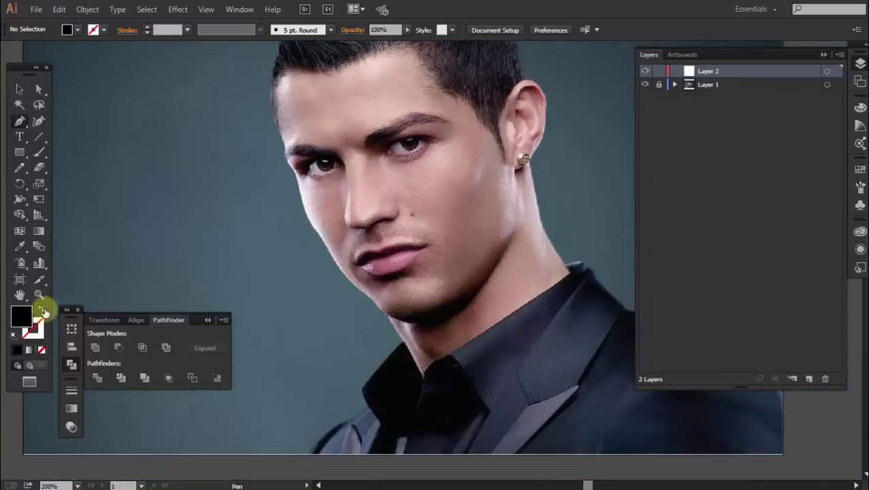
pyautogui.moveTo(351, 263)
pyautogui.mouseDown()
pyautogui.moveTo(286, 187)
pyautogui.moveTo(303, 194)
pyautogui.moveTo(320, 177)
pyautogui.mouseUp()
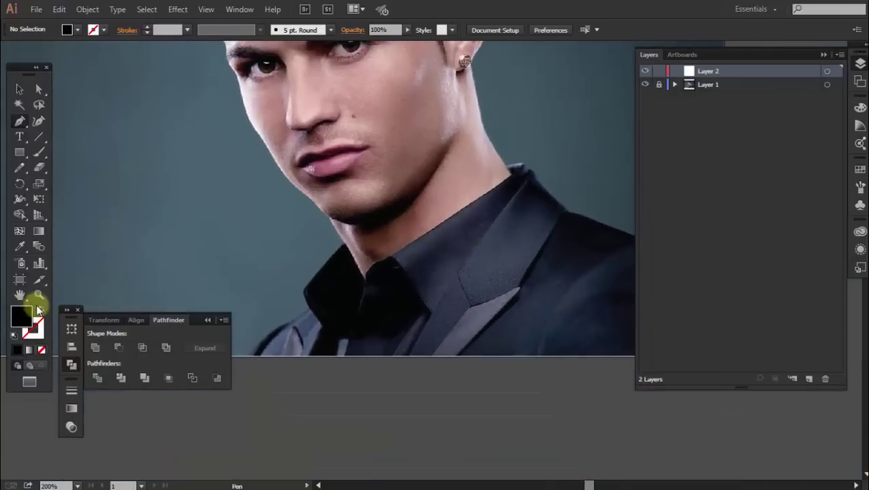
# - Switch to black stroke with no fill and trace pen anchors along the collar
pyautogui.click(41, 308)
pyautogui.keyDown('ctrl'); pyautogui.click(296, 306); pyautogui.keyUp('ctrl')
pyautogui.keyDown('ctrl'); pyautogui.click(305, 327); pyautogui.keyUp('ctrl')
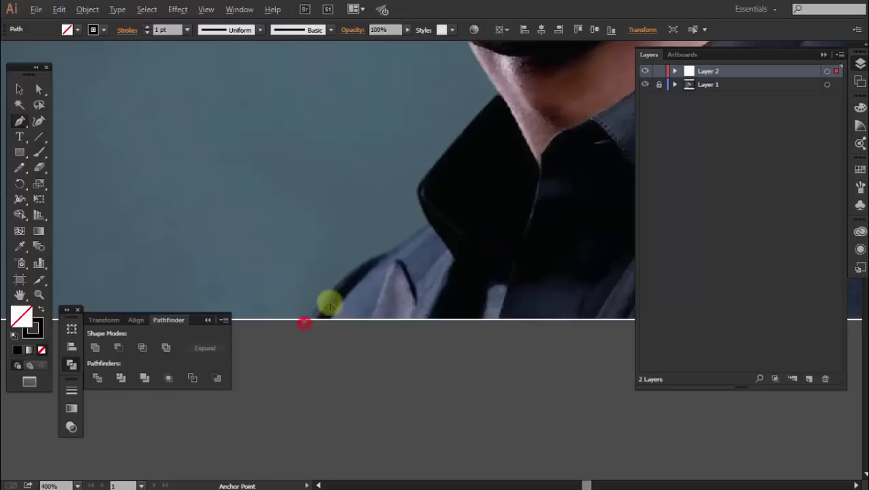
pyautogui.scroll(1, 325, 303)
pyautogui.moveTo(373, 236); pyautogui.dragTo(428, 214)
pyautogui.moveTo(527, 156); pyautogui.dragTo(423, 366)
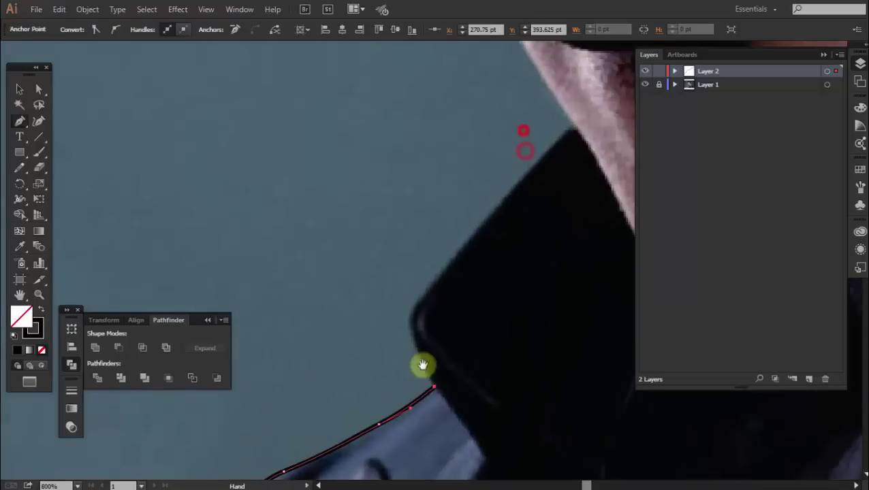
pyautogui.moveTo(426, 293); pyautogui.dragTo(506, 215)
pyautogui.click(574, 130)
pyautogui.scroll(-5, 574, 112)
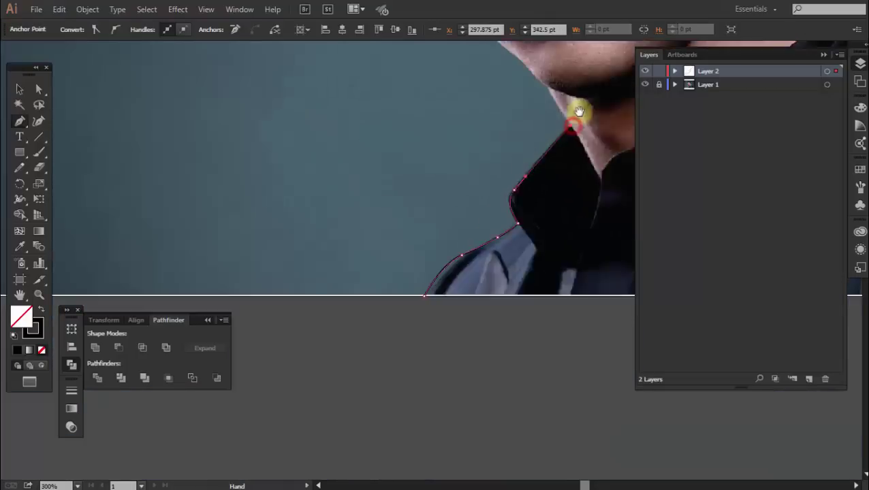
pyautogui.scroll(2, 416, 297)
pyautogui.scroll(3, 390, 317)
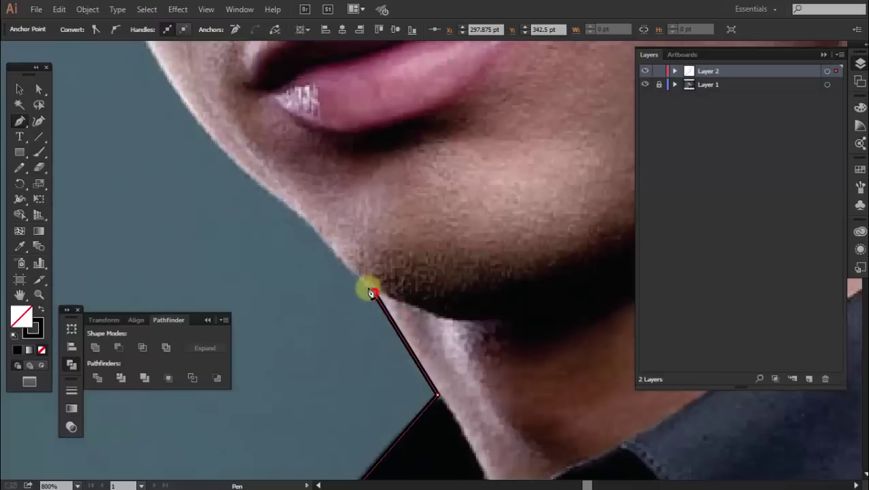
# - Continue the path up the chin, jaw and cheek toward the forehead
pyautogui.click(326, 242)
pyautogui.click(311, 225)
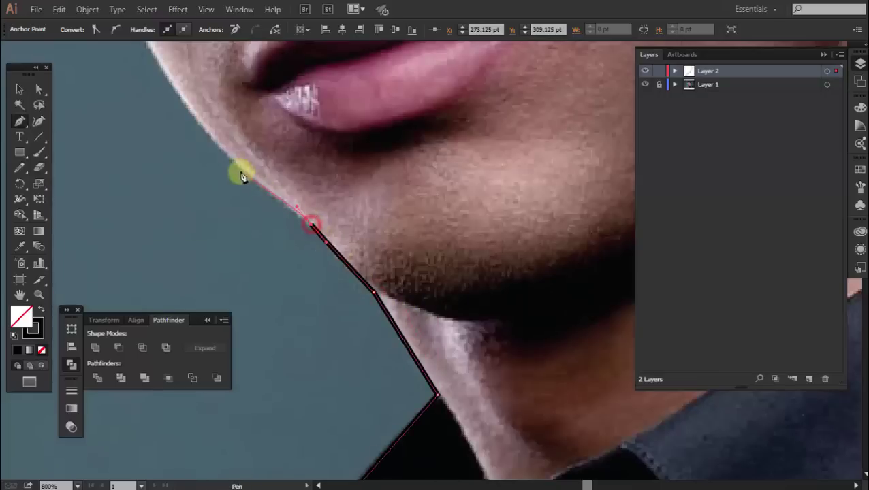
pyautogui.moveTo(213, 143); pyautogui.dragTo(367, 353)
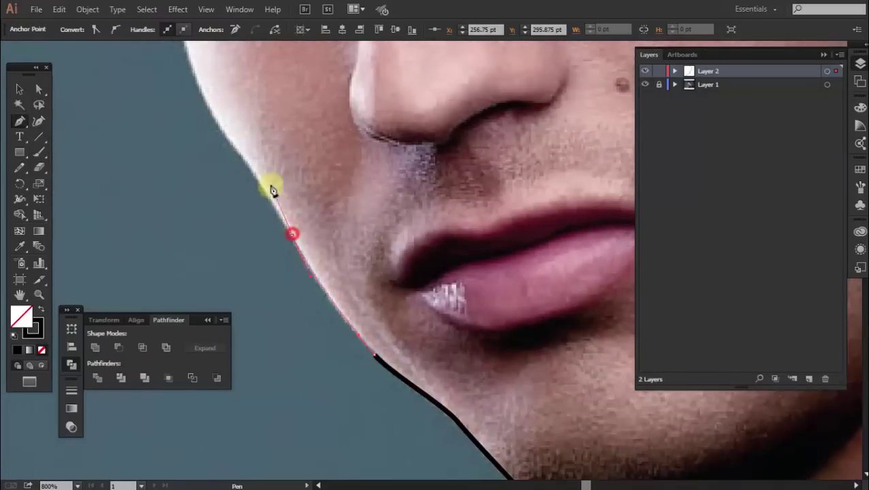
pyautogui.click(235, 146)
pyautogui.moveTo(212, 114); pyautogui.dragTo(327, 332)
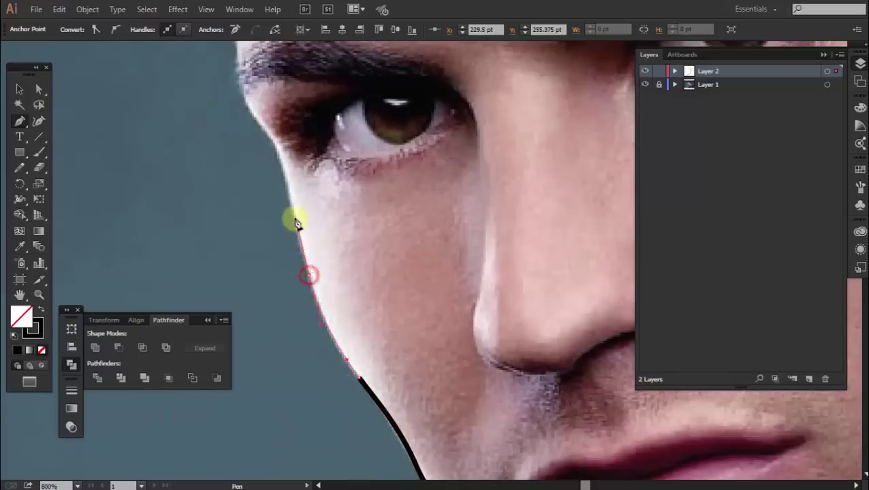
pyautogui.moveTo(289, 176); pyautogui.dragTo(324, 301)
pyautogui.moveTo(306, 267); pyautogui.dragTo(286, 236)
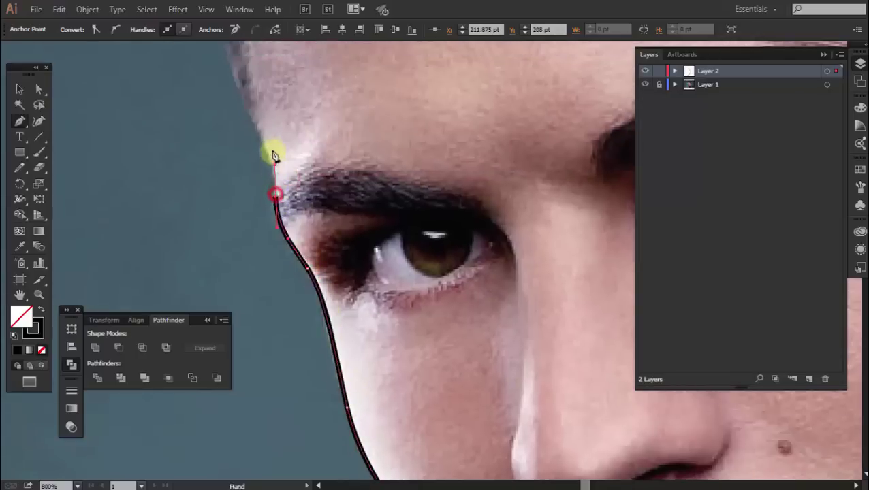
pyautogui.moveTo(273, 156); pyautogui.dragTo(325, 347)
pyautogui.scroll(-3, 303, 302)
pyautogui.scroll(2, 300, 301)
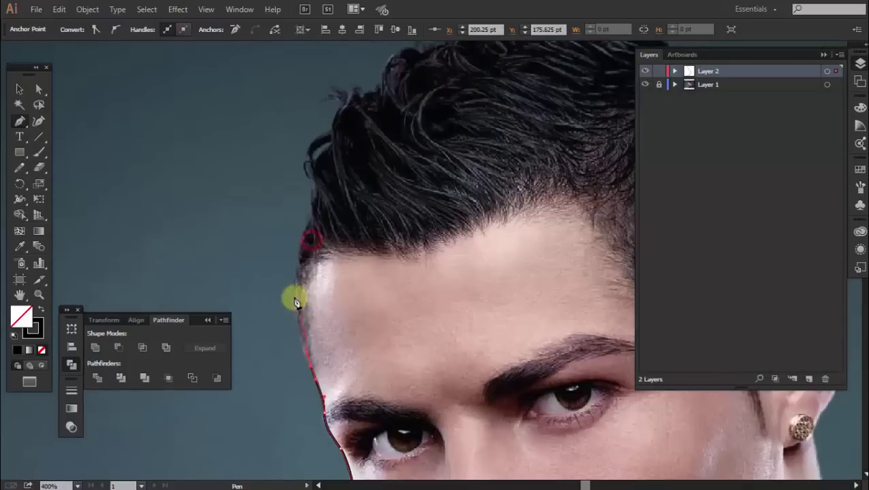
pyautogui.scroll(-2, 405, 214)
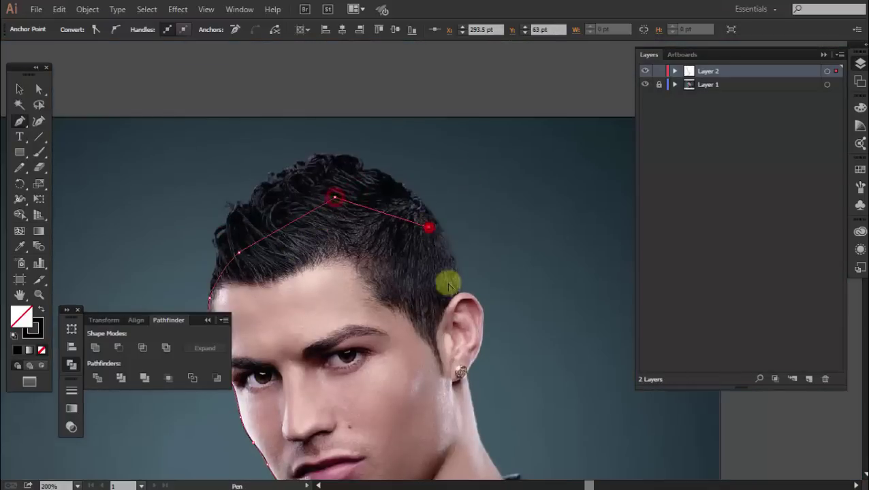
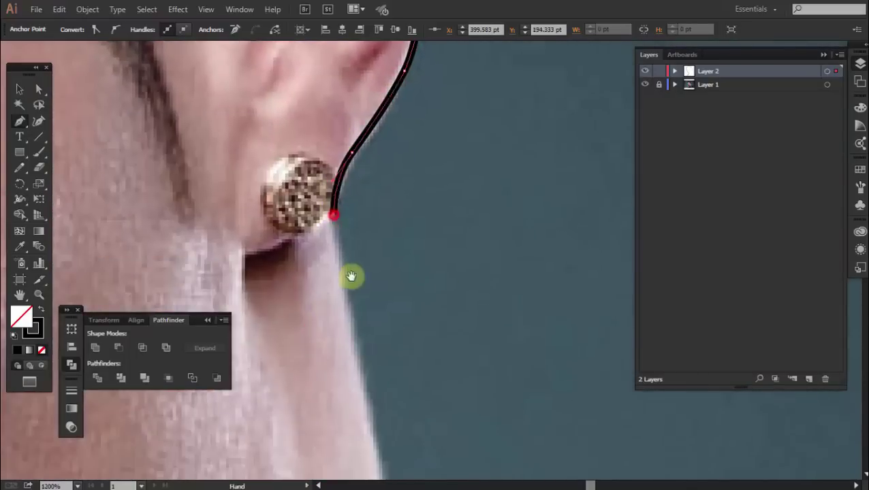
# - Extend the black outline with curved anchors down the side of the neck and along the shoulder
pyautogui.scroll(-2, 351, 275)
pyautogui.click(363, 282)
pyautogui.moveTo(381, 324); pyautogui.dragTo(284, 151)
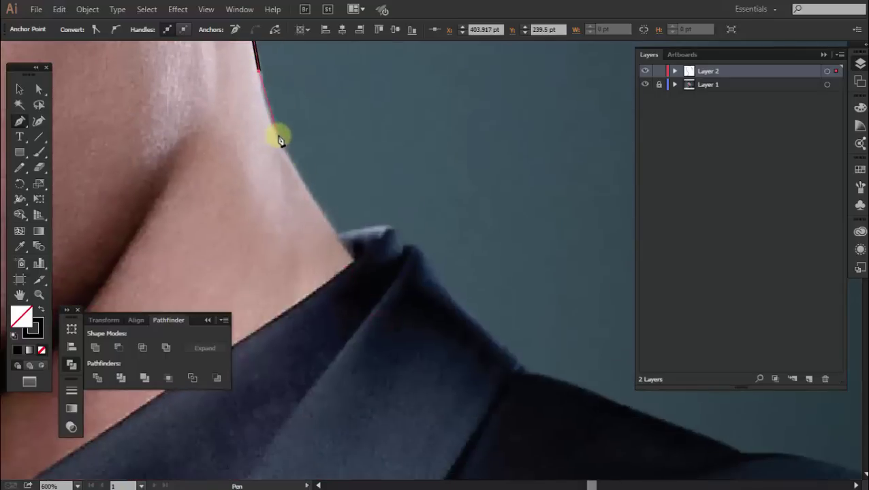
pyautogui.moveTo(338, 239); pyautogui.dragTo(325, 182)
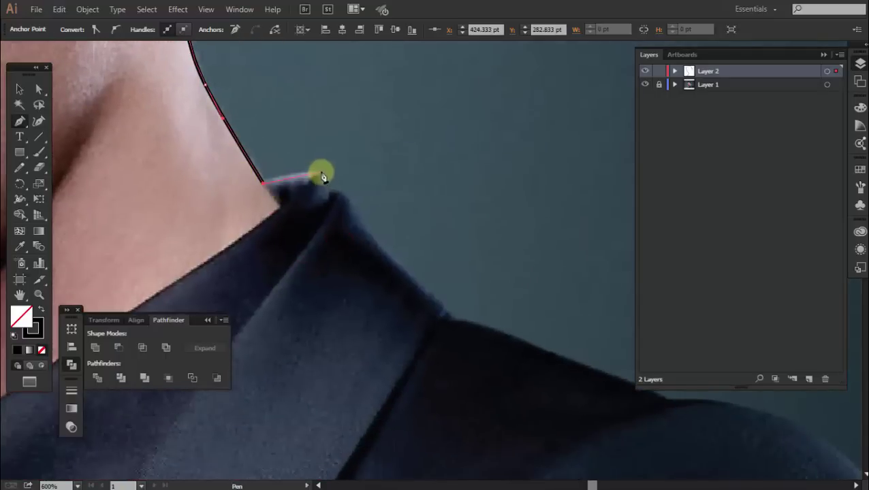
pyautogui.moveTo(447, 316); pyautogui.dragTo(132, 117)
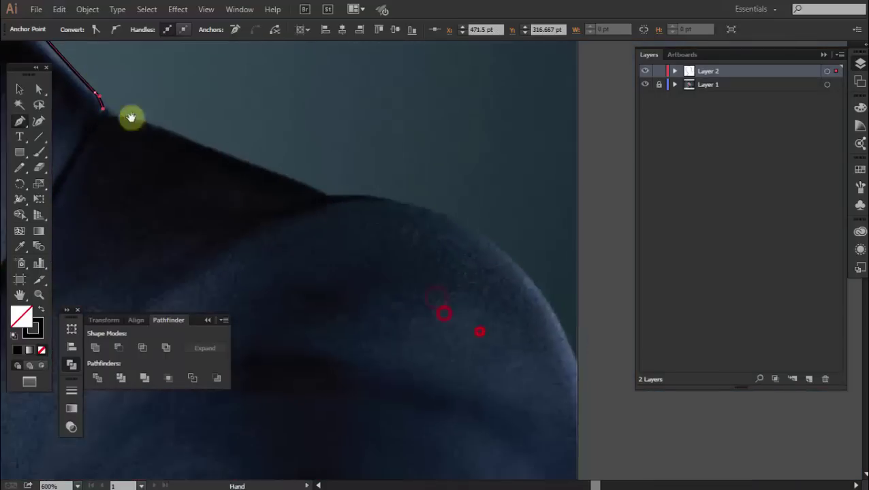
pyautogui.moveTo(413, 209); pyautogui.dragTo(359, 181)
pyautogui.moveTo(314, 116)
pyautogui.mouseDown()
pyautogui.moveTo(413, 198)
pyautogui.moveTo(466, 260)
pyautogui.moveTo(461, 228)
pyautogui.mouseUp()
# - Finish the outline at the photo's bottom-right corner and along its bottom edge, then deselect it
pyautogui.scroll(-3, 461, 234)
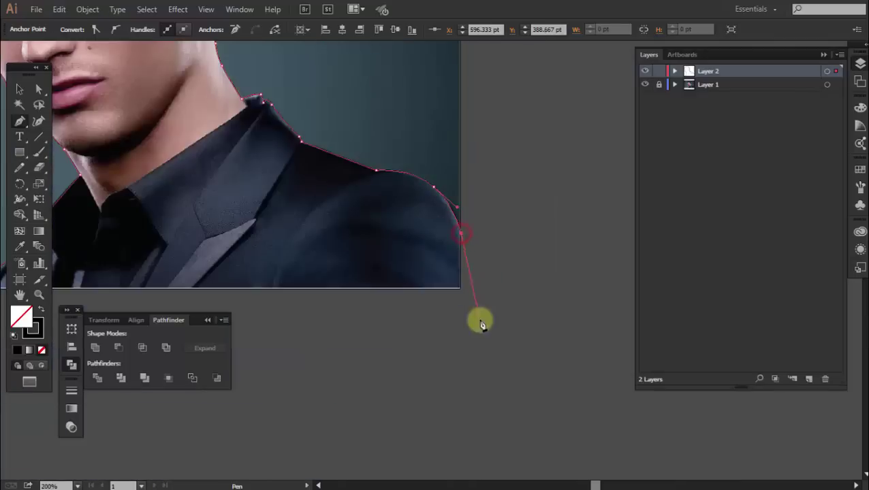
pyautogui.click(461, 291)
pyautogui.hscroll(-5, 273, 273)
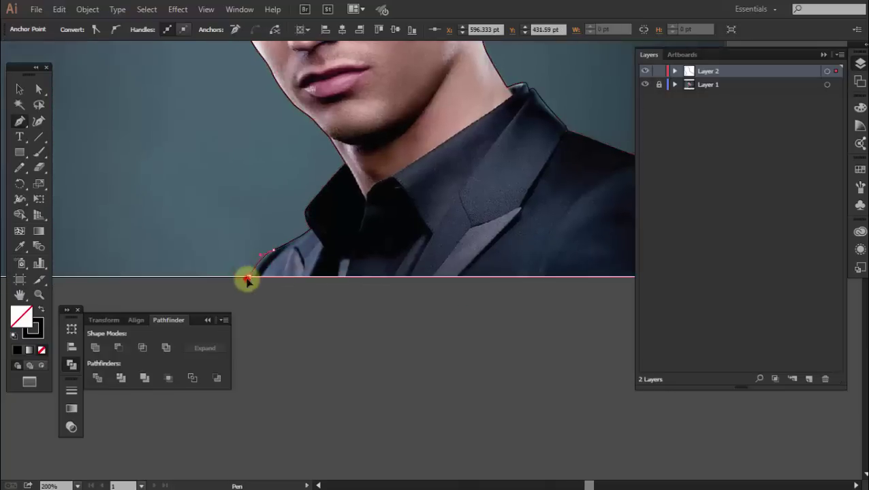
pyautogui.click(247, 280)
pyautogui.scroll(-2, 246, 279)
pyautogui.keyDown('ctrl'); pyautogui.click(412, 203); pyautogui.keyUp('ctrl')
# - Hide the photo layer briefly to check the traced outline
pyautogui.scroll(1, 508, 160)
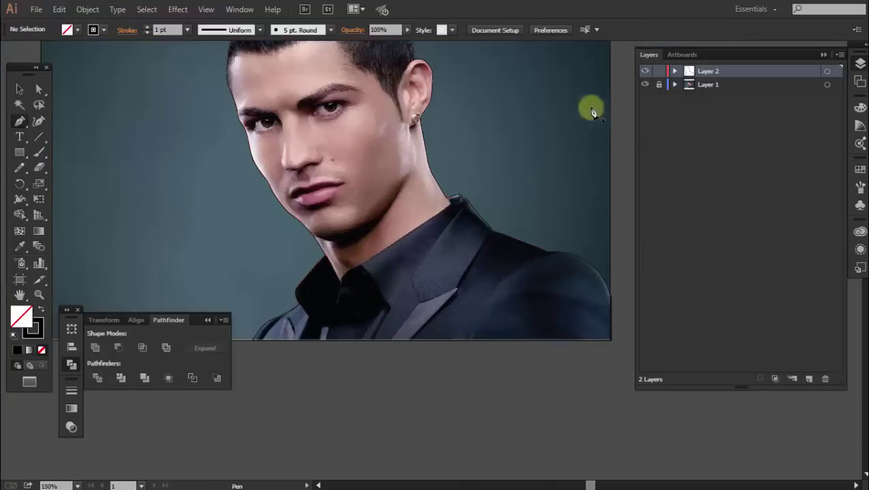
pyautogui.click(646, 84)
pyautogui.scroll(2, 393, 252)
pyautogui.scroll(3, 361, 220)
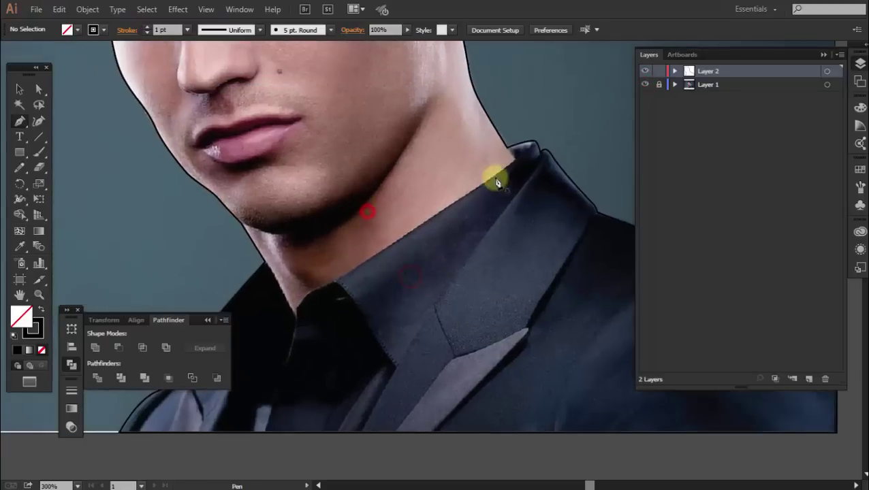
pyautogui.scroll(2, 519, 140)
# - Trace the line from the open endpoint along the collar edge into the shirt opening, then deselect it
pyautogui.click(514, 133)
pyautogui.click(528, 151)
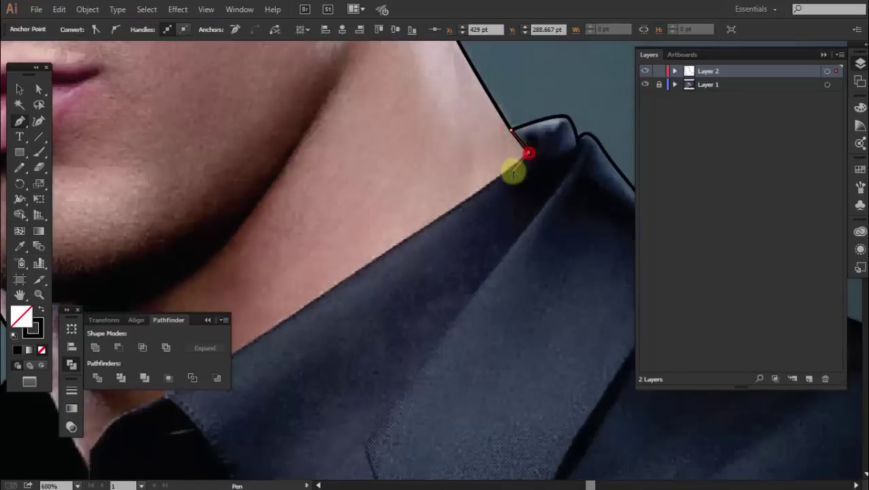
pyautogui.scroll(-2, 514, 170)
pyautogui.scroll(1, 361, 267)
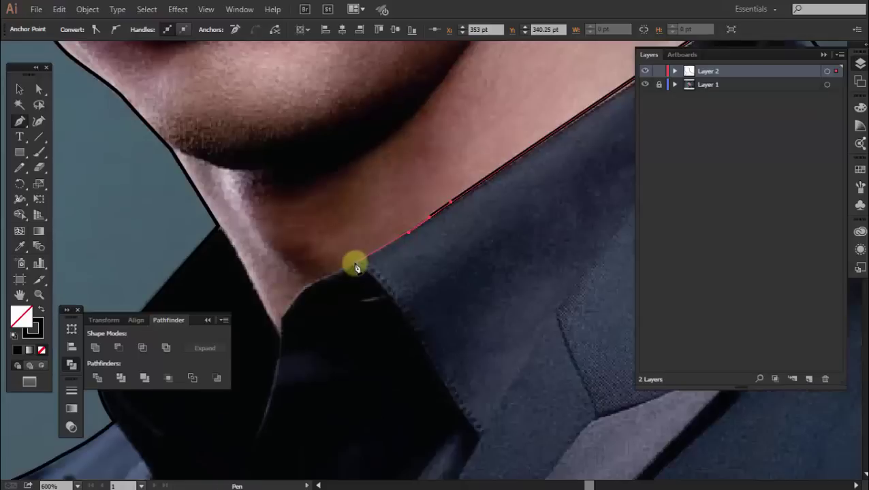
pyautogui.click(355, 262)
pyautogui.moveTo(293, 297); pyautogui.dragTo(395, 103)
pyautogui.click(346, 232)
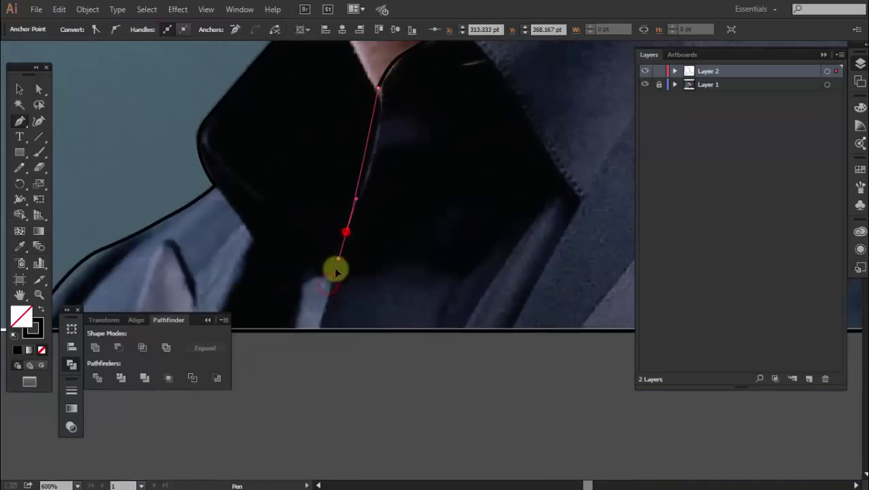
pyautogui.hotkey('ctrl', 'shift', 'a')
# - Zoom in on the jacket collar's top tip and start a new pen line there
pyautogui.scroll(-1, 291, 257)
pyautogui.moveTo(288, 208); pyautogui.dragTo(290, 257)
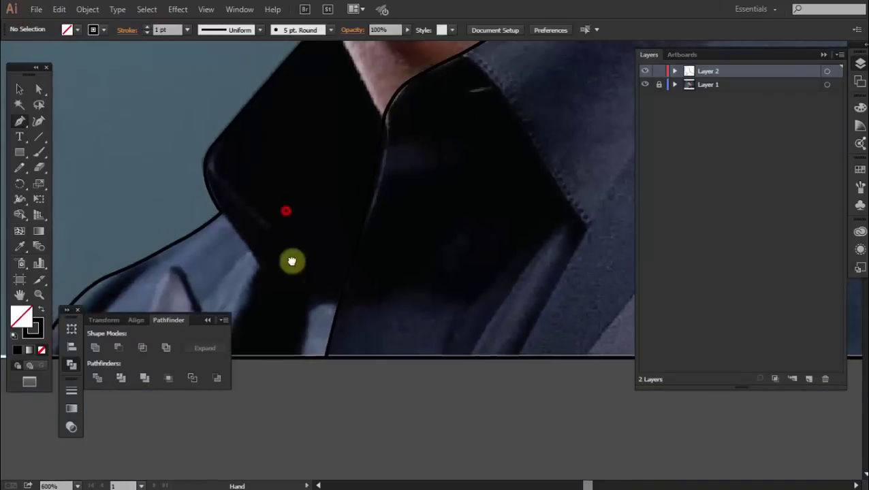
pyautogui.moveTo(479, 188); pyautogui.dragTo(401, 228)
pyautogui.scroll(1, 409, 282)
pyautogui.scroll(1, 485, 132)
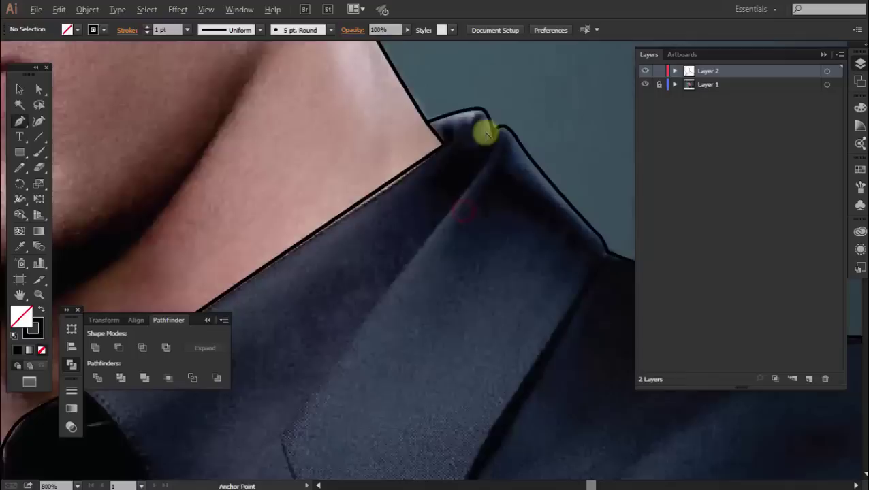
pyautogui.scroll(1, 497, 138)
pyautogui.click(497, 135)
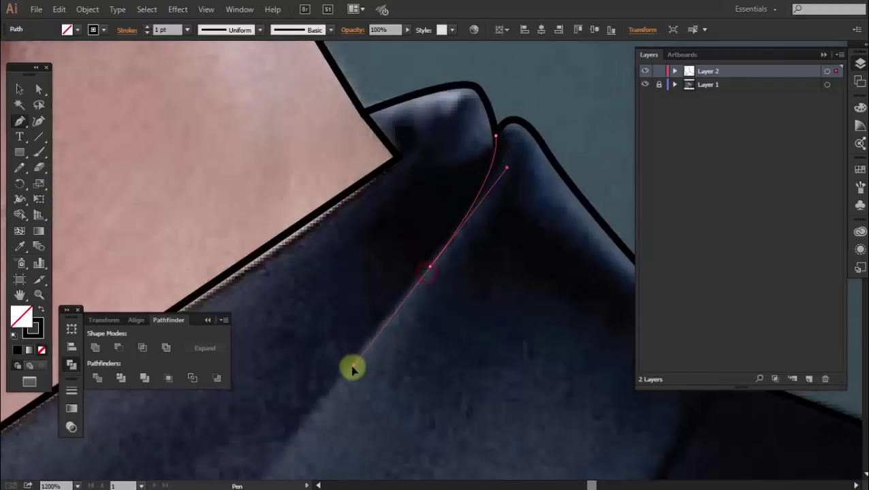
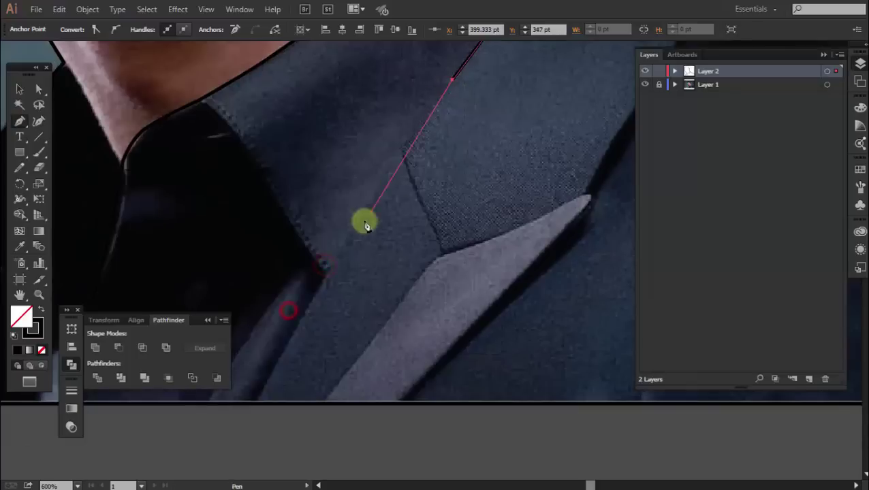
# - Finish the lapel edge line down to its lower end
pyautogui.click(308, 300)
pyautogui.click(258, 405)
pyautogui.keyDown('ctrl'); pyautogui.click(253, 406); pyautogui.keyUp('ctrl')
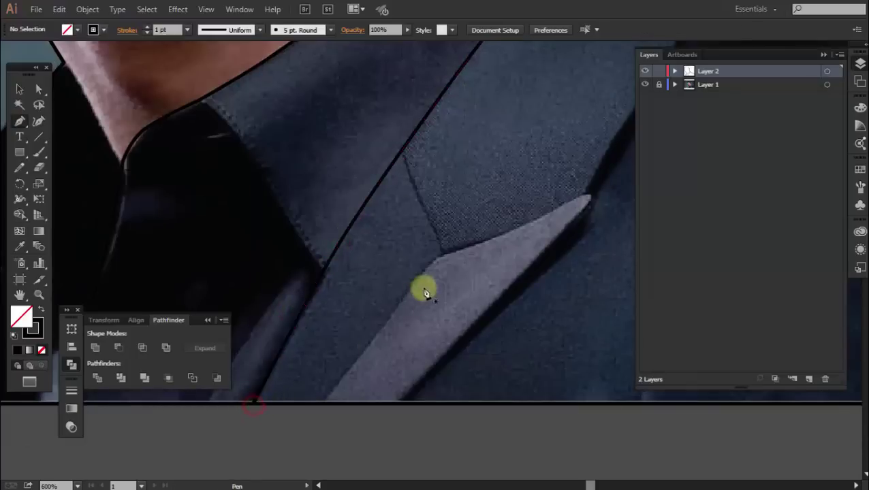
# - Trace the shirt collar edge and the curved collar fold line
pyautogui.moveTo(462, 273)
pyautogui.mouseDown()
pyautogui.moveTo(380, 299)
pyautogui.moveTo(401, 285)
pyautogui.moveTo(436, 229)
pyautogui.moveTo(396, 213)
pyautogui.mouseUp()
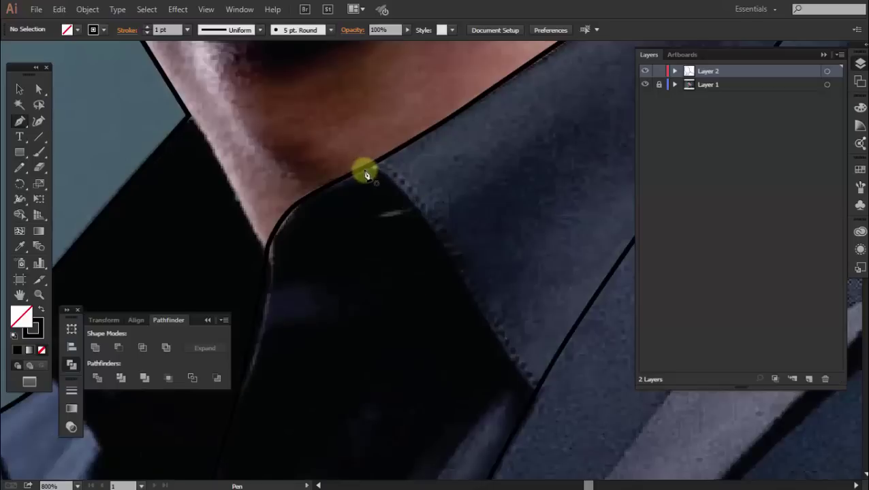
pyautogui.click(364, 169)
pyautogui.click(530, 392)
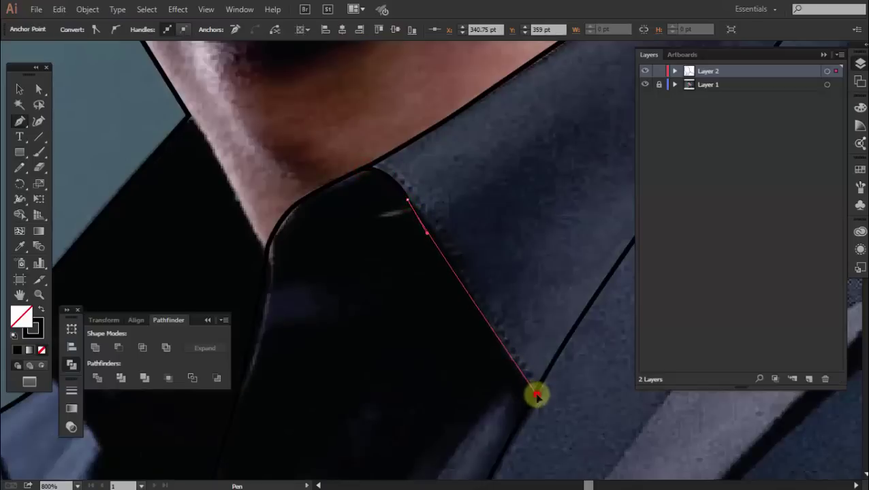
pyautogui.keyDown('ctrl'); pyautogui.click(400, 164); pyautogui.keyUp('ctrl')
pyautogui.click(380, 161)
pyautogui.moveTo(439, 226); pyautogui.dragTo(472, 285)
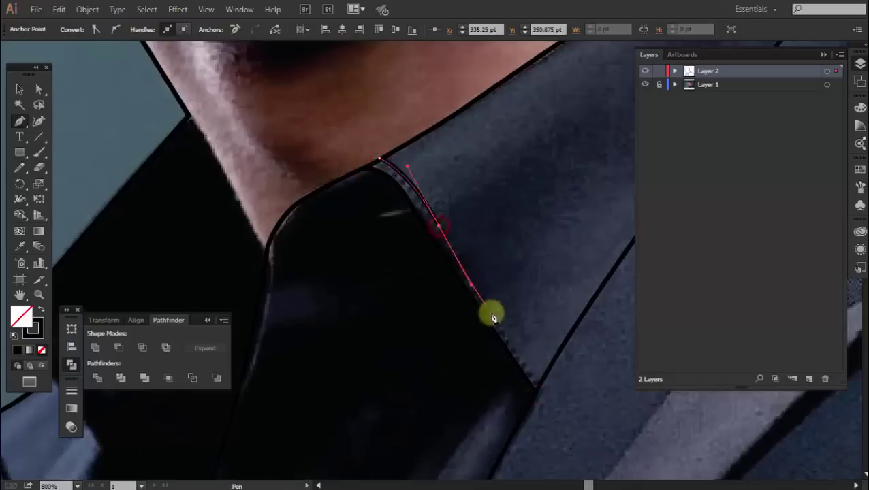
pyautogui.click(542, 386)
# - Join the collar lines at the V point, then hide the photo to check the line art
pyautogui.keyDown('ctrl'); pyautogui.click(446, 355); pyautogui.keyUp('ctrl')
pyautogui.scroll(-3, 343, 330)
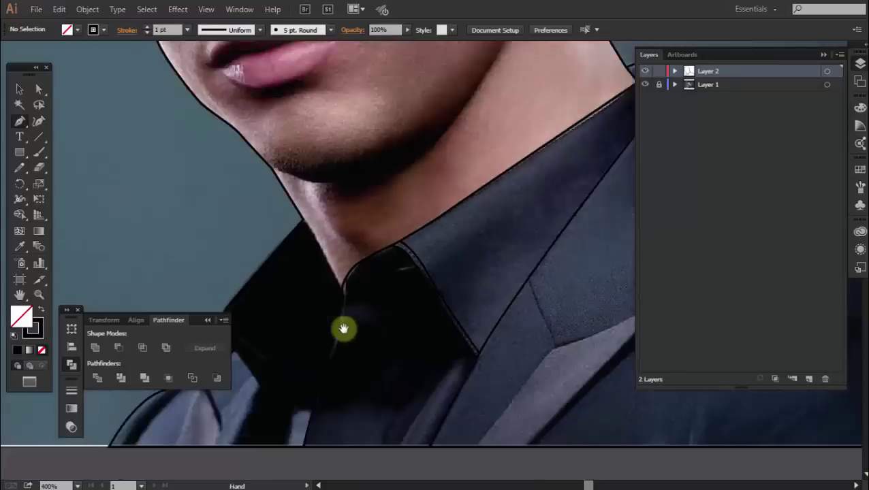
pyautogui.scroll(3, 405, 190)
pyautogui.moveTo(405, 190)
pyautogui.mouseDown()
pyautogui.moveTo(441, 178)
pyautogui.moveTo(442, 233)
pyautogui.mouseUp()
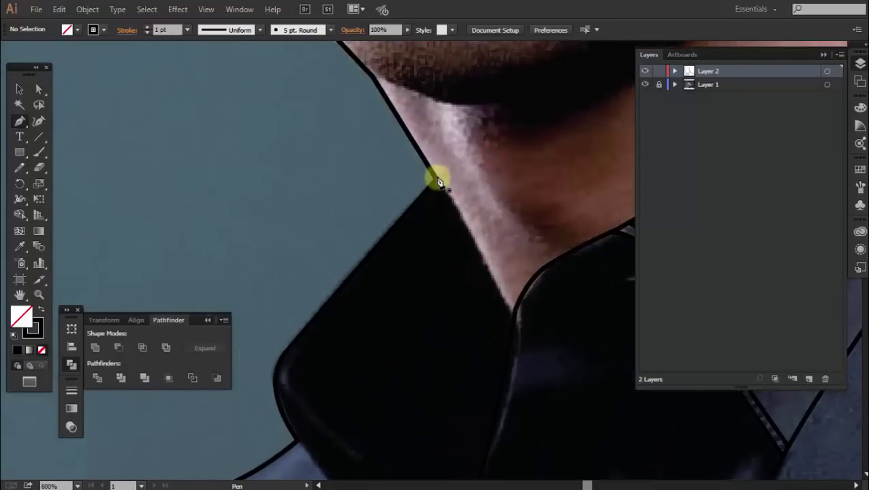
pyautogui.click(514, 309)
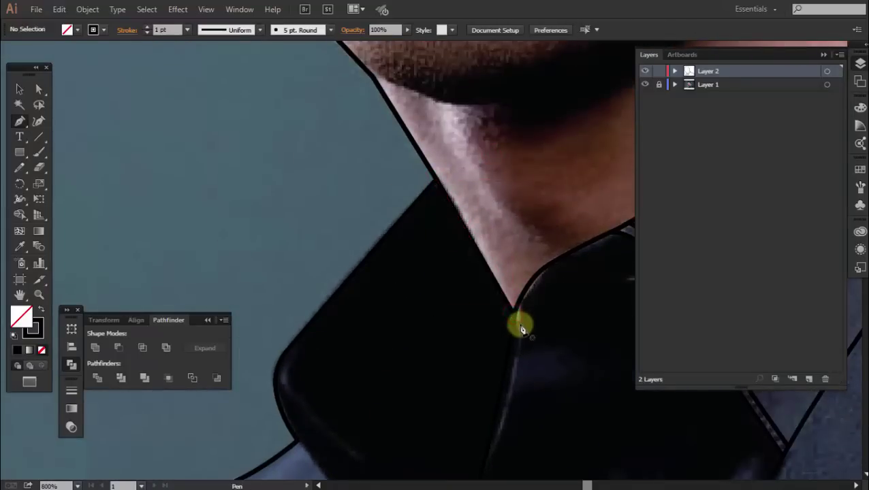
pyautogui.scroll(2, 516, 320)
pyautogui.click(499, 307)
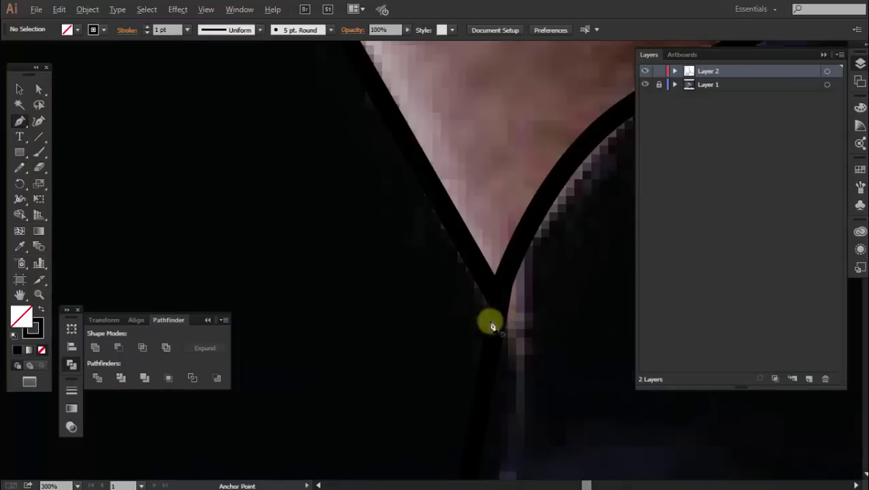
pyautogui.scroll(-5, 492, 325)
pyautogui.scroll(3, 402, 286)
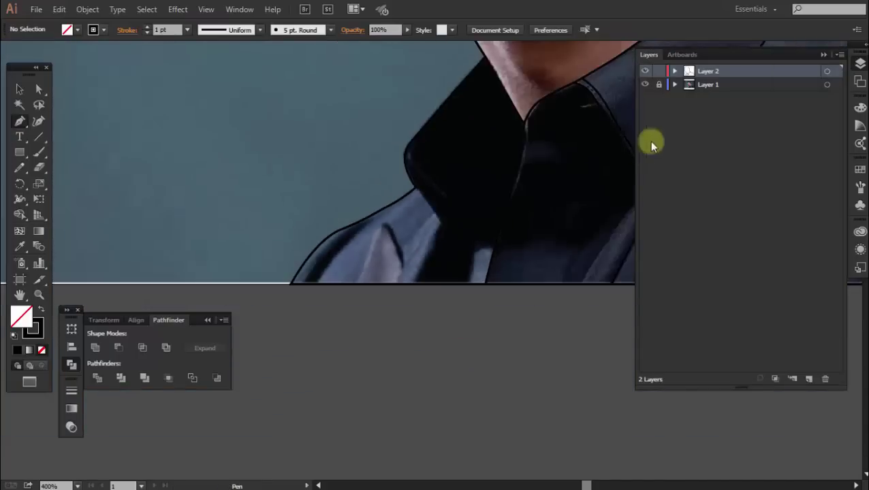
pyautogui.hotkey('ctrl', 'shift', 'w')
pyautogui.scroll(-3, 517, 204)
# - Show the reference photo again and switch to solid black fill with no stroke
pyautogui.scroll(-2, 477, 211)
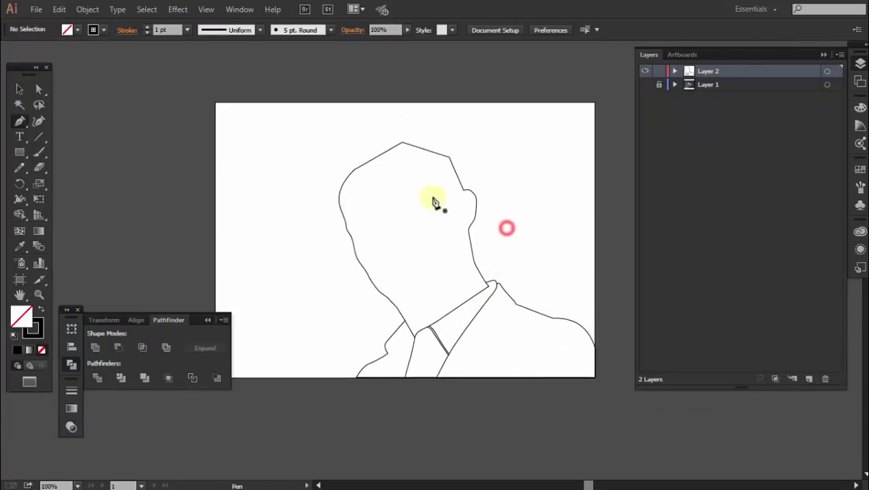
pyautogui.click(645, 84)
pyautogui.click(41, 311)
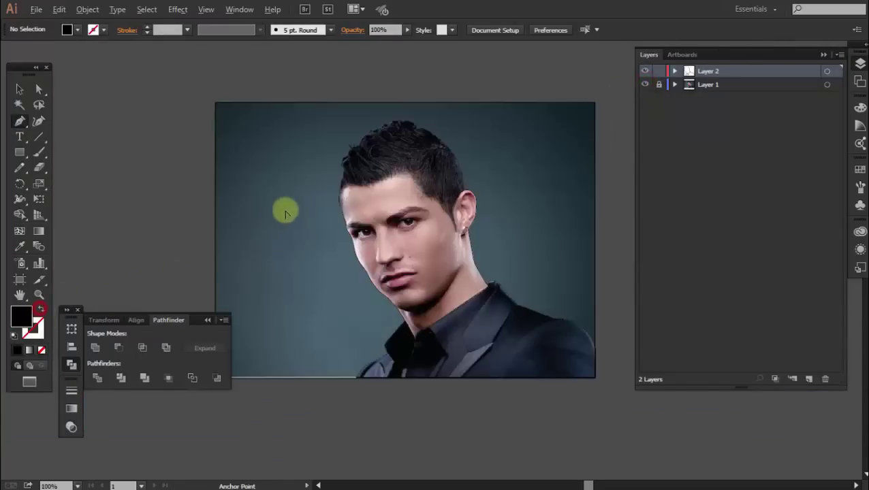
pyautogui.scroll(3, 283, 208)
pyautogui.scroll(3, 337, 192)
# - Start the black hair shape with curved anchors along the side of the head
pyautogui.click(375, 303)
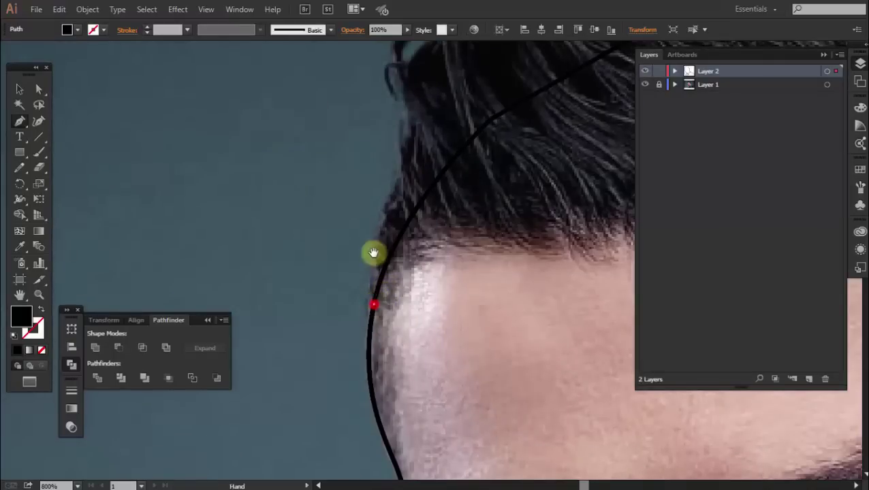
pyautogui.moveTo(374, 254); pyautogui.dragTo(389, 403)
pyautogui.click(414, 243)
pyautogui.moveTo(396, 226); pyautogui.dragTo(404, 301)
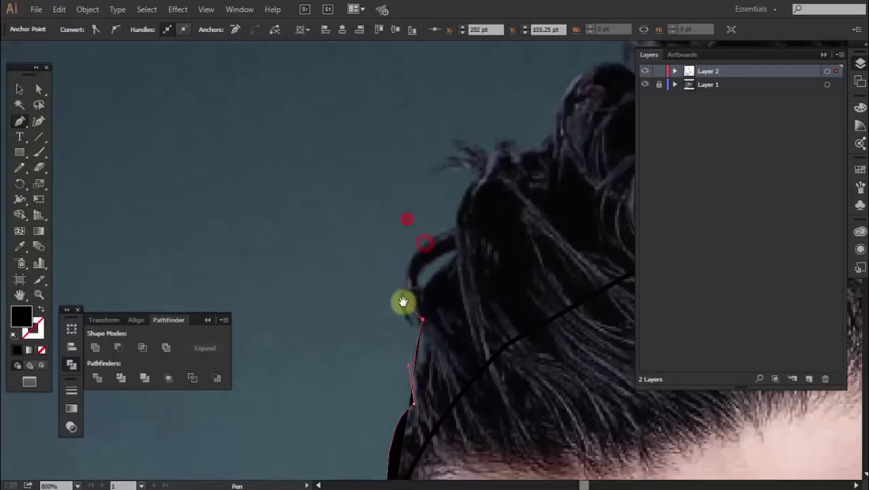
pyautogui.moveTo(442, 245)
pyautogui.mouseDown()
pyautogui.moveTo(450, 258)
pyautogui.moveTo(442, 298)
pyautogui.mouseUp()
# - Trace the spiky hair tips across the crown and down toward the back
pyautogui.moveTo(470, 235); pyautogui.dragTo(448, 337)
pyautogui.moveTo(479, 269); pyautogui.dragTo(518, 256)
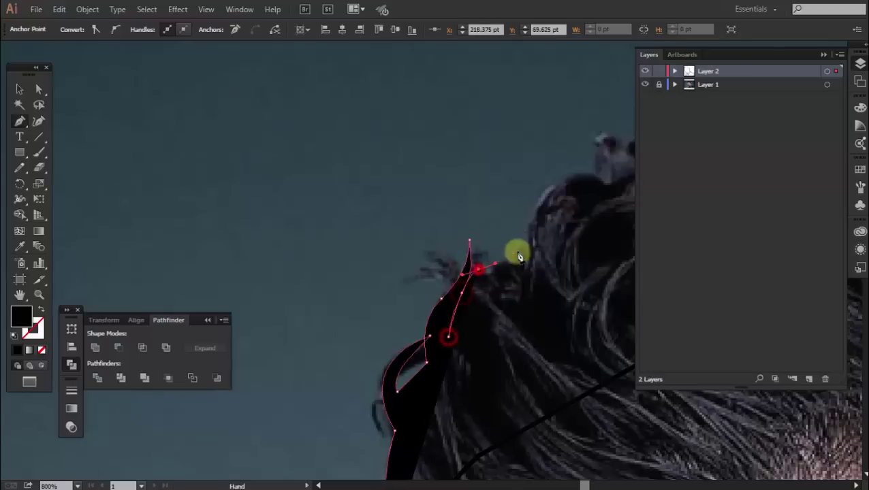
pyautogui.moveTo(468, 306); pyautogui.dragTo(344, 386)
pyautogui.moveTo(394, 302)
pyautogui.mouseDown()
pyautogui.moveTo(401, 342)
pyautogui.moveTo(357, 408)
pyautogui.mouseUp()
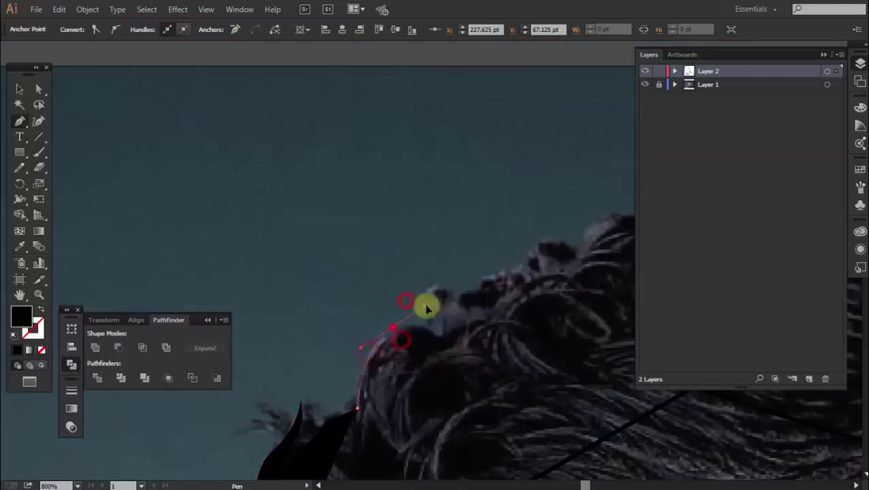
pyautogui.moveTo(440, 325)
pyautogui.mouseDown()
pyautogui.moveTo(385, 380)
pyautogui.moveTo(306, 180)
pyautogui.moveTo(373, 107)
pyautogui.moveTo(359, 223)
pyautogui.mouseUp()
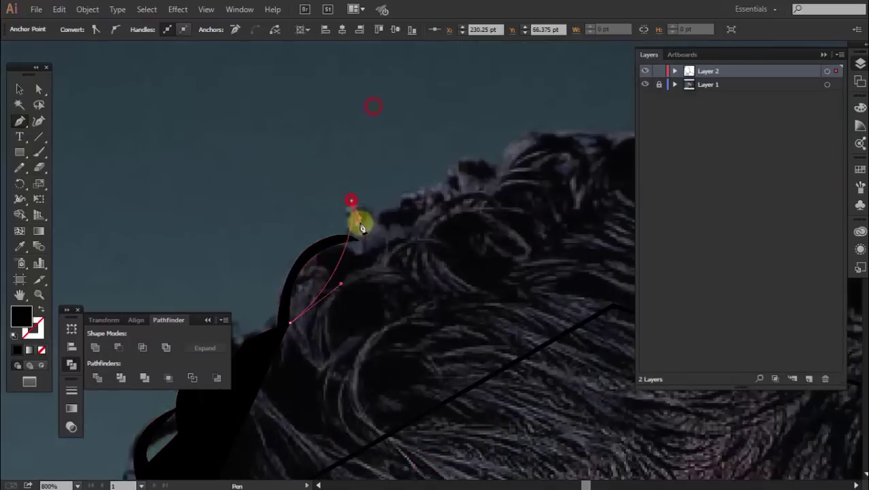
pyautogui.moveTo(349, 262)
pyautogui.mouseDown()
pyautogui.moveTo(407, 240)
pyautogui.moveTo(452, 202)
pyautogui.moveTo(510, 179)
pyautogui.mouseUp()
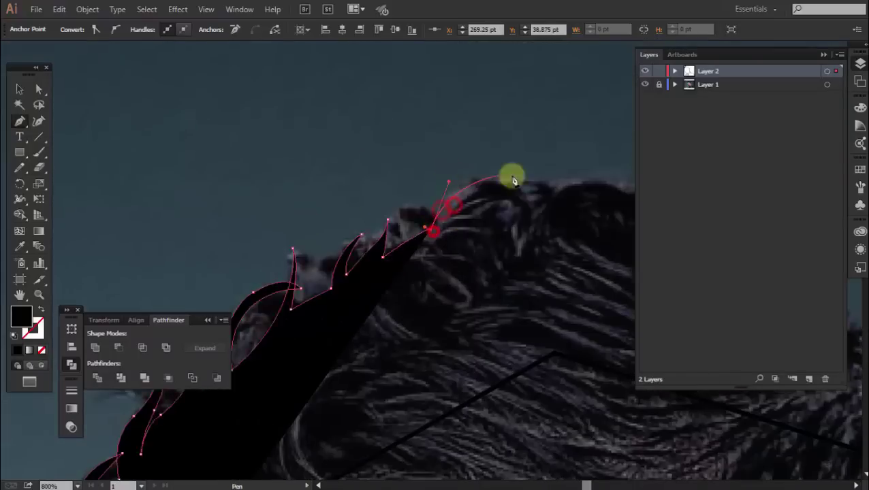
pyautogui.moveTo(470, 197)
pyautogui.mouseDown()
pyautogui.moveTo(530, 194)
pyautogui.moveTo(369, 238)
pyautogui.moveTo(389, 258)
pyautogui.moveTo(355, 246)
pyautogui.mouseUp()
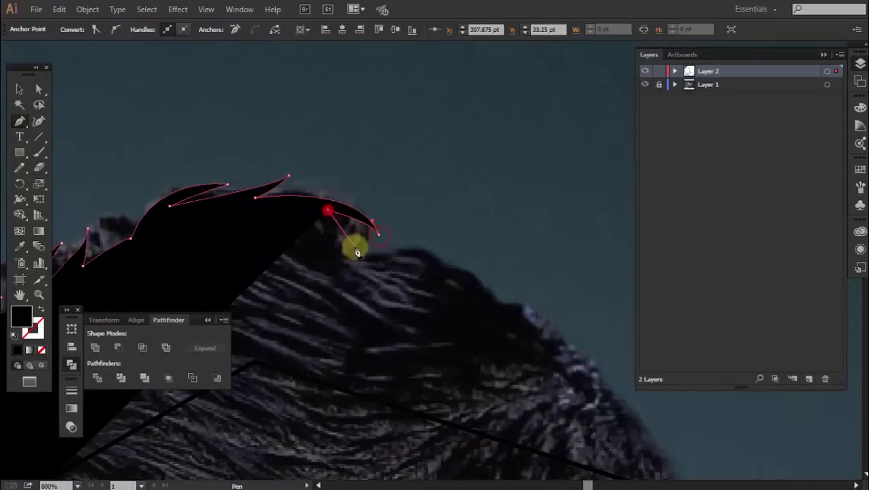
pyautogui.moveTo(424, 242)
pyautogui.mouseDown()
pyautogui.moveTo(459, 264)
pyautogui.moveTo(398, 182)
pyautogui.moveTo(380, 196)
pyautogui.moveTo(412, 142)
pyautogui.mouseUp()
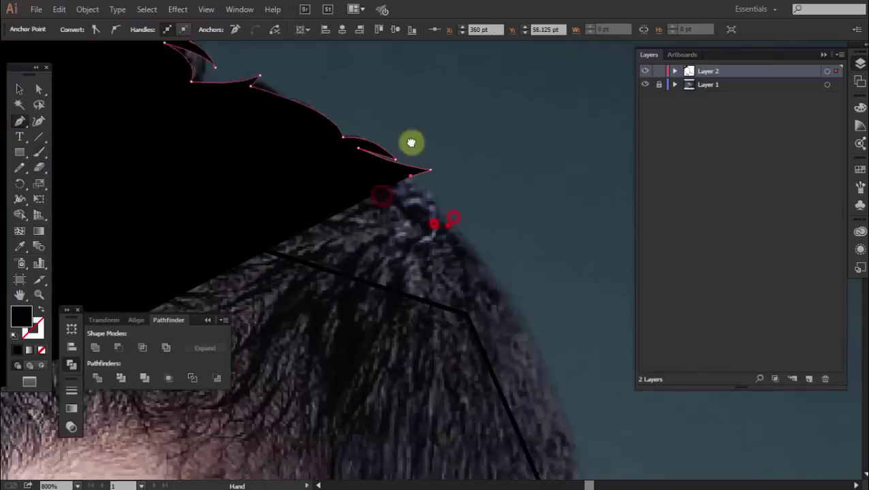
pyautogui.moveTo(499, 261)
pyautogui.mouseDown()
pyautogui.moveTo(511, 274)
pyautogui.moveTo(524, 339)
pyautogui.mouseUp()
# - Extend the hair shape down to the ear, ending beside its front edge
pyautogui.scroll(-5, 517, 306)
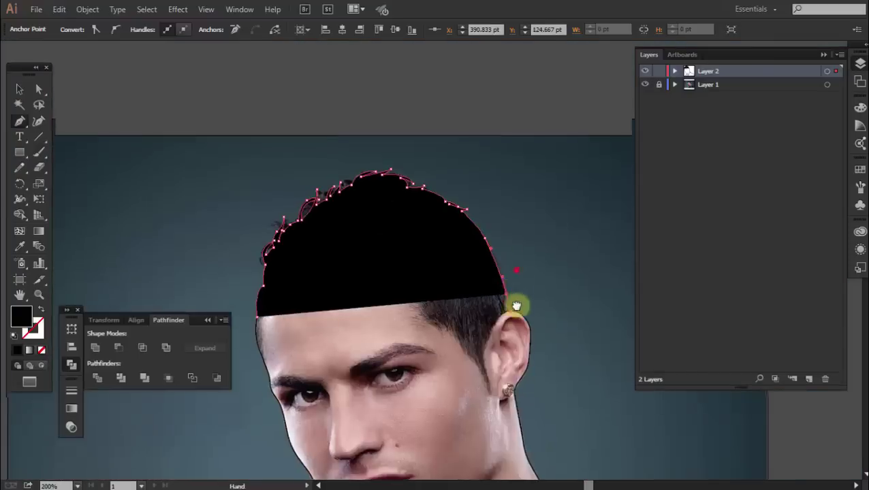
pyautogui.scroll(5, 516, 326)
pyautogui.scroll(-2, 516, 350)
pyautogui.scroll(4, 502, 346)
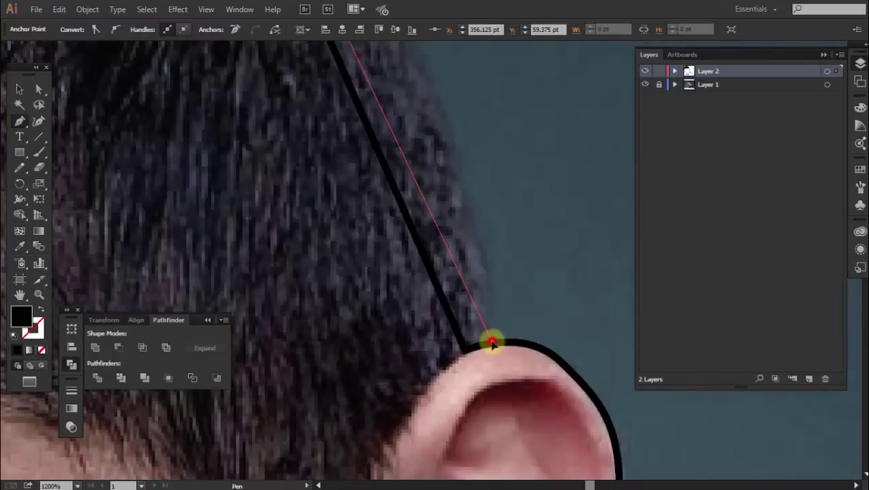
pyautogui.click(492, 344)
pyautogui.scroll(-5, 494, 345)
pyautogui.scroll(4, 494, 345)
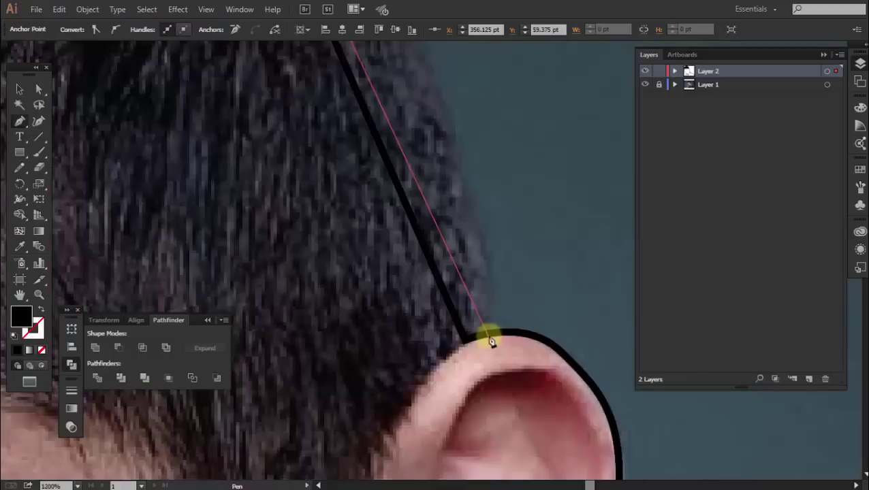
pyautogui.scroll(-2, 481, 404)
pyautogui.scroll(-2, 502, 281)
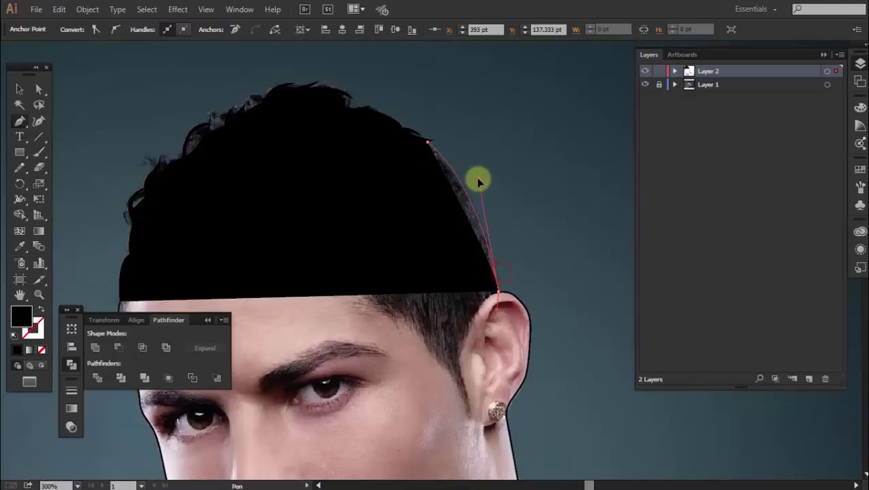
pyautogui.scroll(1, 478, 181)
pyautogui.scroll(2, 482, 224)
pyautogui.scroll(-3, 444, 323)
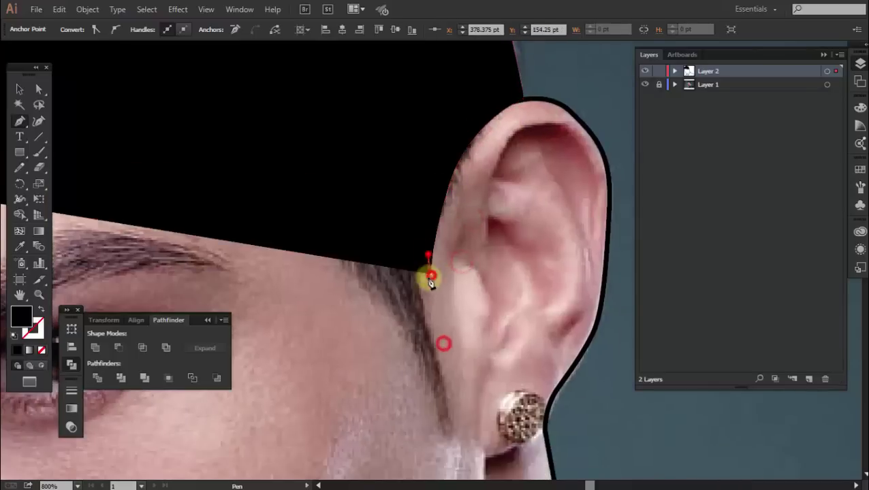
pyautogui.click(430, 276)
pyautogui.scroll(-3, 439, 246)
pyautogui.moveTo(437, 272); pyautogui.dragTo(426, 277)
pyautogui.scroll(-2, 426, 277)
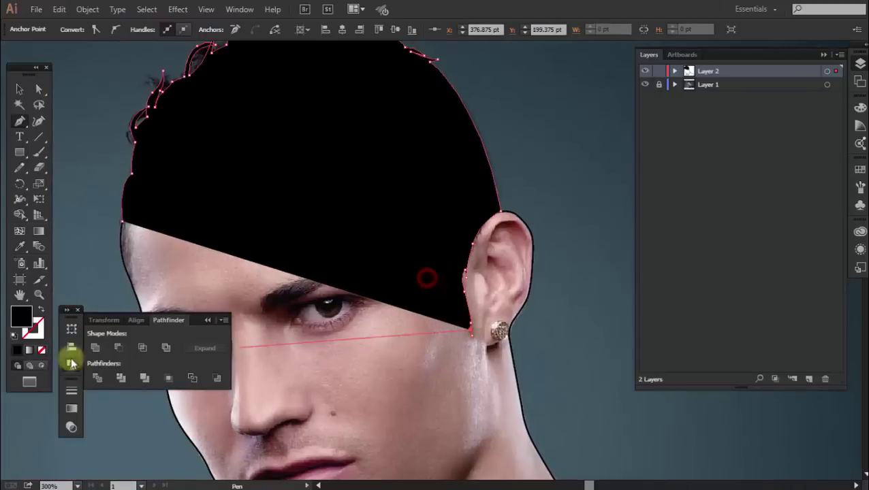
# - Set the fill to none for the next strokes
pyautogui.press('/')
pyautogui.scroll(3, 455, 291)
pyautogui.scroll(1, 478, 313)
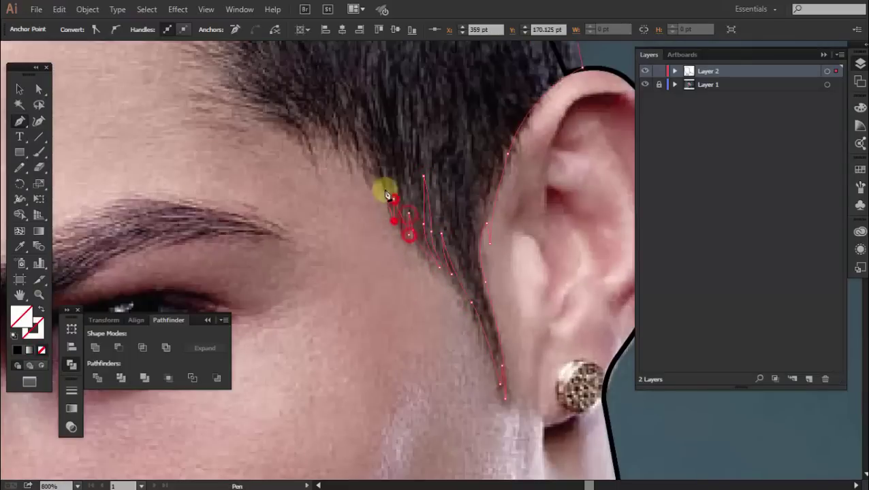
# - Trace the hairline up the sideburn and along the temple toward the forehead
pyautogui.click(368, 138)
pyautogui.moveTo(345, 139); pyautogui.dragTo(402, 203)
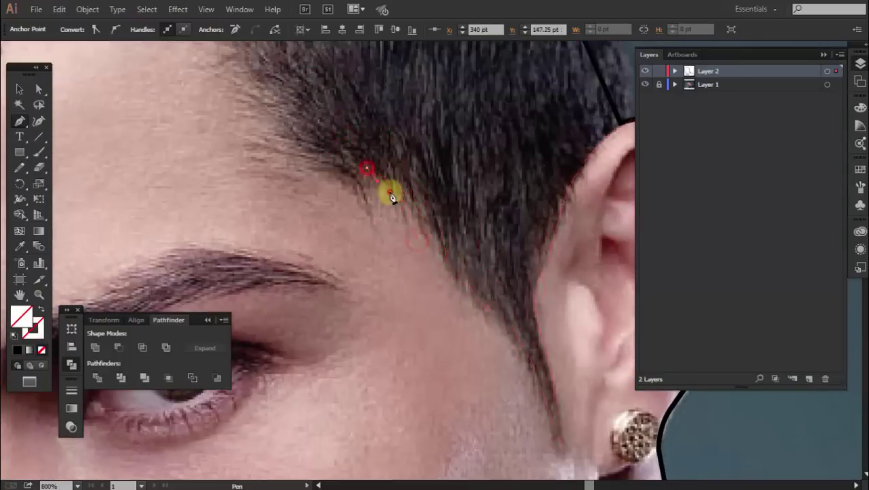
pyautogui.click(307, 163)
pyautogui.moveTo(311, 160); pyautogui.dragTo(414, 310)
pyautogui.click(370, 286)
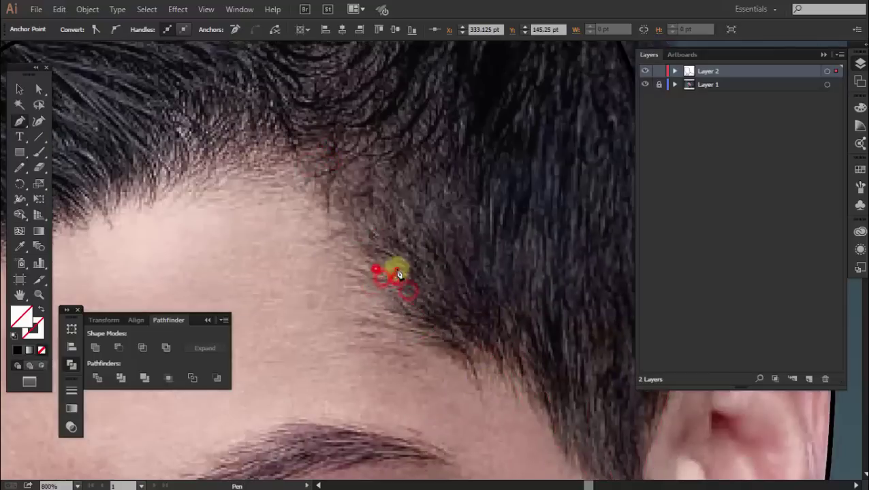
pyautogui.click(297, 172)
pyautogui.click(222, 186)
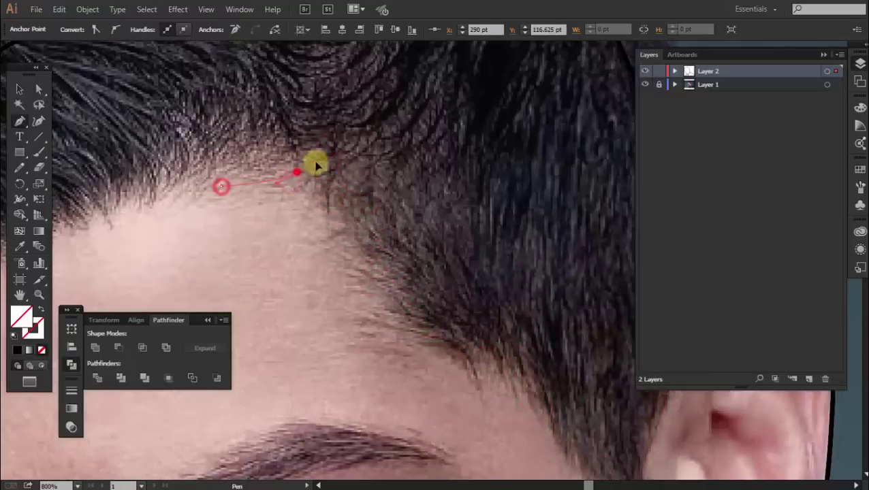
pyautogui.moveTo(315, 166); pyautogui.dragTo(303, 216)
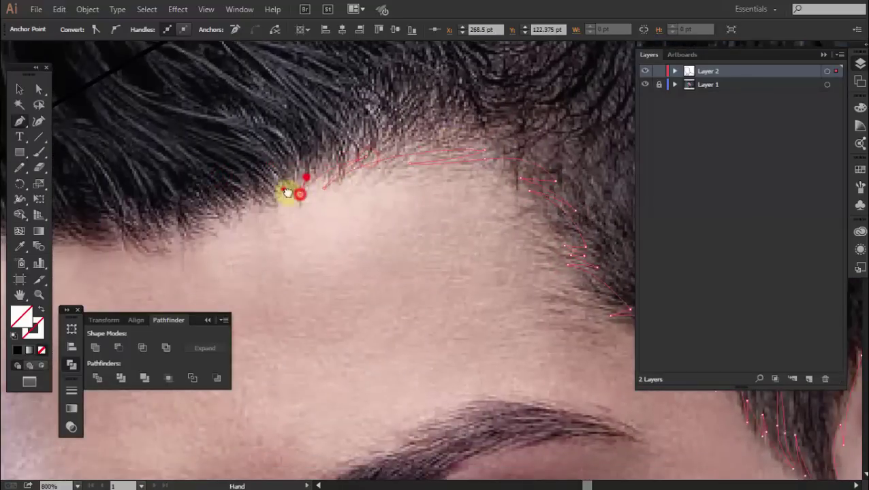
pyautogui.hotkey('ctrl', '+')
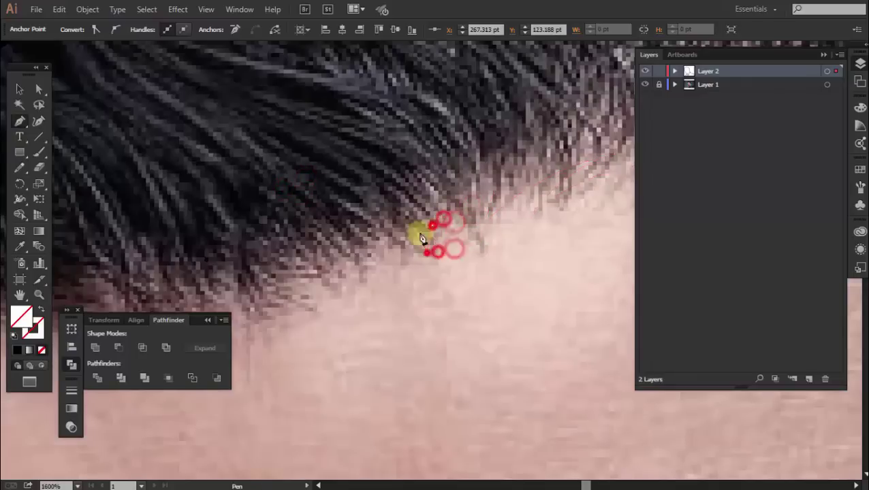
pyautogui.hotkey('ctrl', '-')
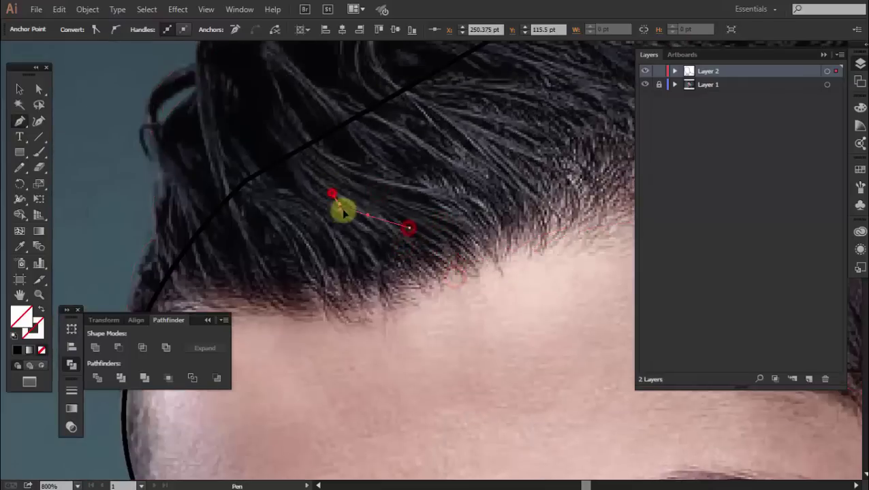
# - Draw a tapered, closed hair strand with a sharp tip along the fringe
pyautogui.moveTo(406, 235); pyautogui.dragTo(444, 274)
pyautogui.moveTo(368, 241); pyautogui.dragTo(335, 242)
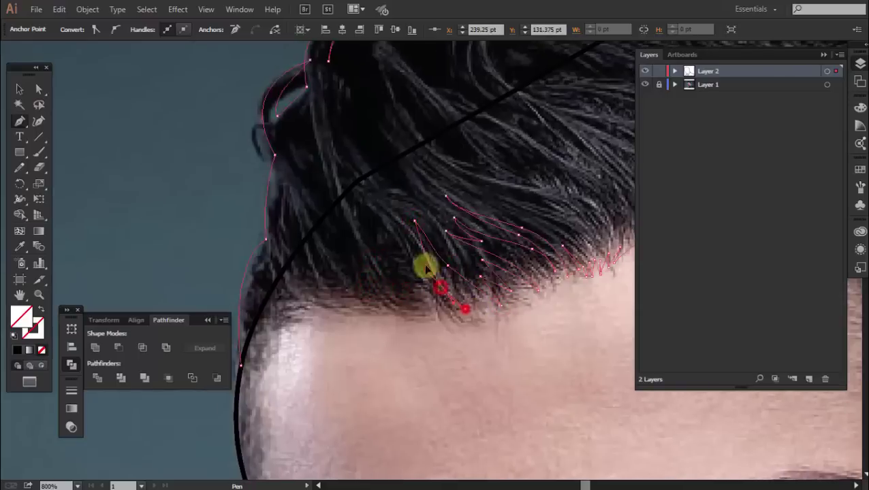
pyautogui.moveTo(424, 268); pyautogui.dragTo(427, 300)
pyautogui.click(405, 289)
pyautogui.moveTo(339, 166); pyautogui.dragTo(366, 249)
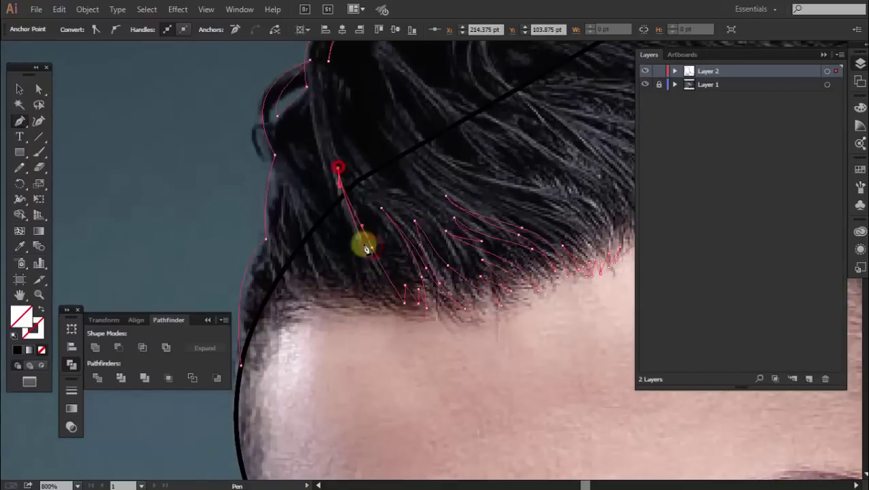
pyautogui.moveTo(308, 194); pyautogui.dragTo(359, 295)
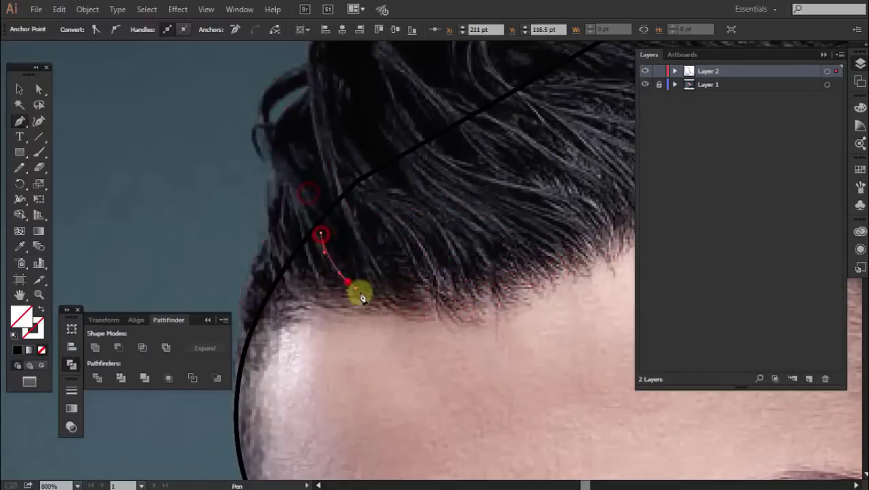
pyautogui.click(316, 273)
pyautogui.moveTo(307, 271); pyautogui.dragTo(301, 297)
pyautogui.click(307, 269)
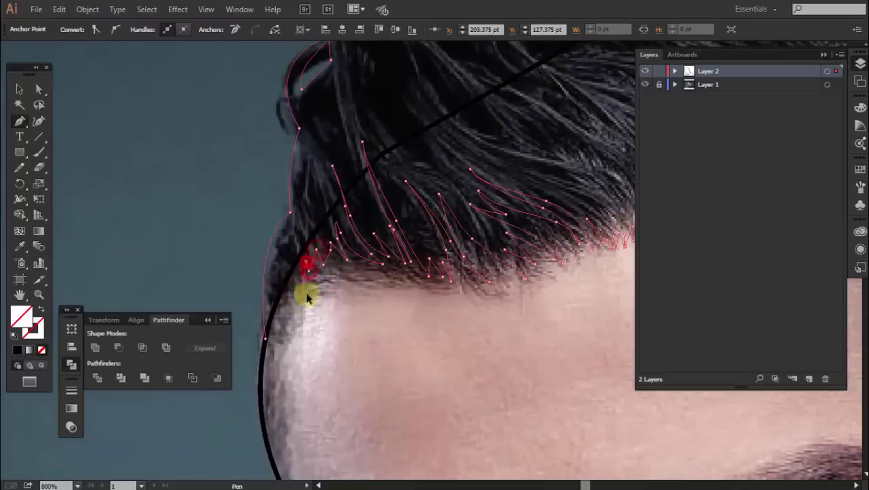
# - Start another fringe strand and draw a curved line down the forehead edge
pyautogui.click(358, 259)
pyautogui.click(410, 280)
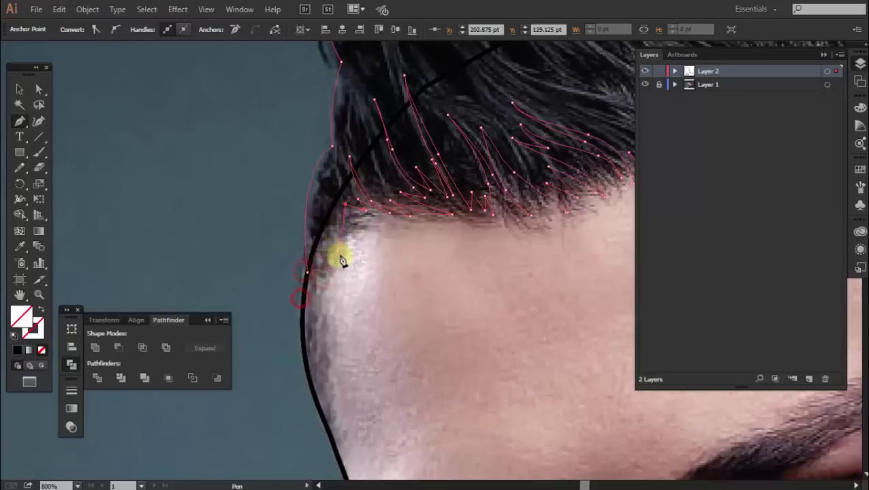
pyautogui.click(341, 259)
pyautogui.scroll(-3, 327, 249)
pyautogui.click(305, 303)
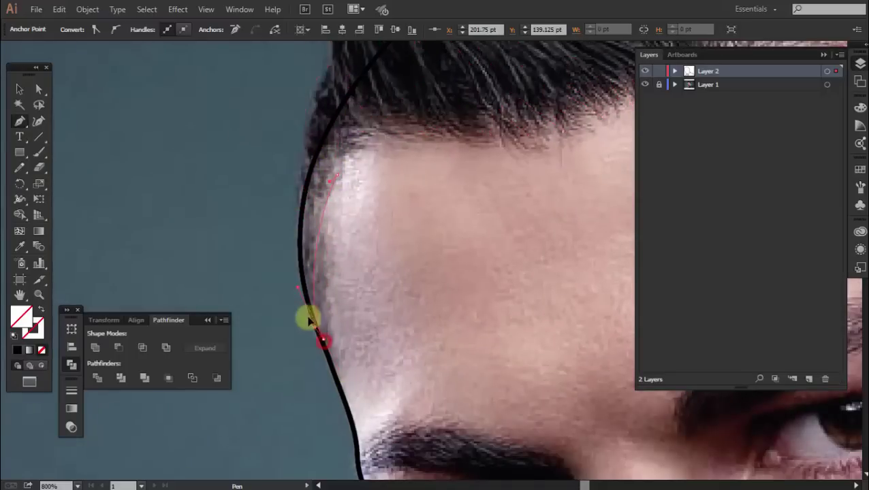
pyautogui.moveTo(305, 191); pyautogui.dragTo(290, 89)
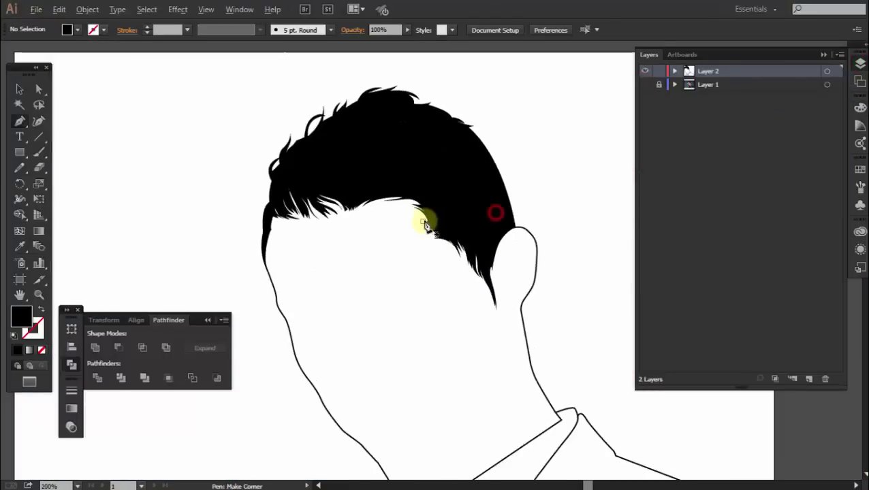
pyautogui.scroll(3, 349, 226)
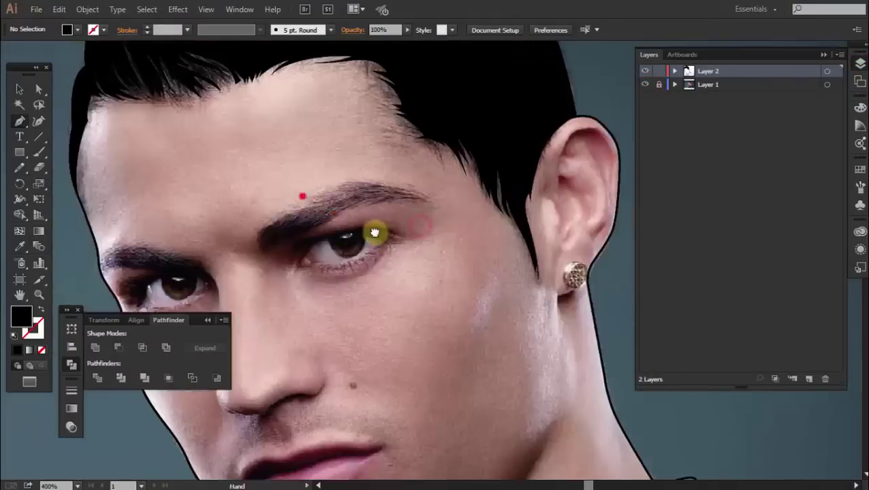
pyautogui.scroll(2, 374, 234)
# - Draw the main eyebrow shape from its inner end toward the outer end
pyautogui.scroll(2, 364, 271)
pyautogui.click(469, 149)
pyautogui.moveTo(384, 205); pyautogui.dragTo(367, 214)
pyautogui.click(273, 245)
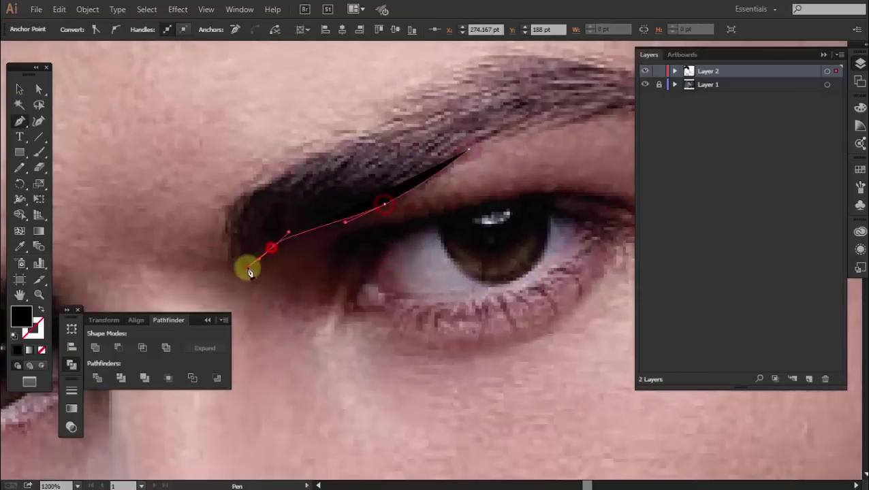
pyautogui.click(247, 267)
pyautogui.click(235, 204)
pyautogui.moveTo(320, 155); pyautogui.dragTo(276, 191)
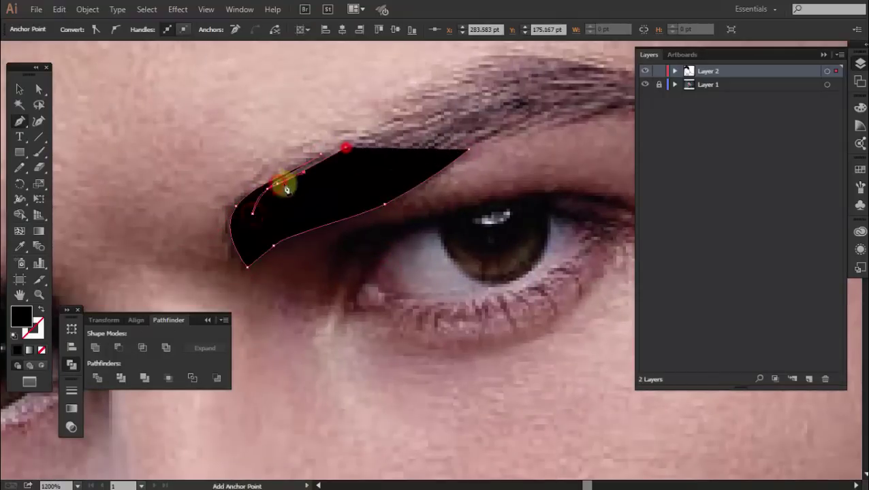
pyautogui.moveTo(357, 145); pyautogui.dragTo(398, 162)
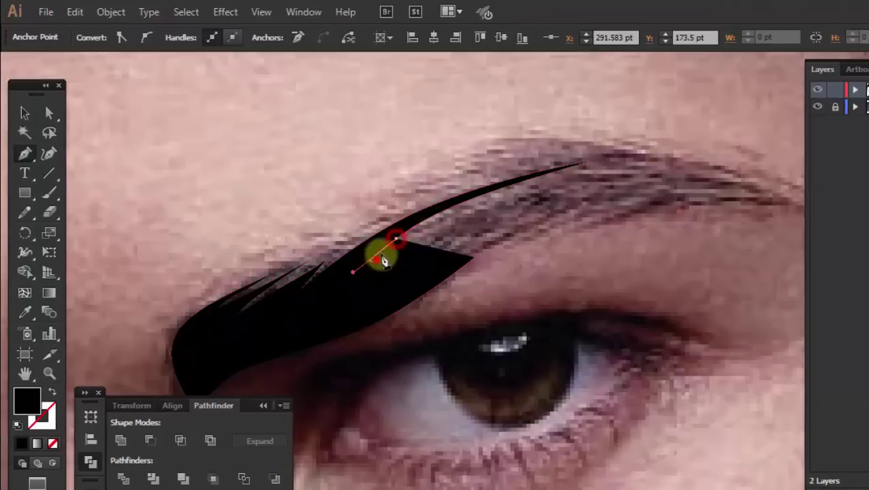
pyautogui.moveTo(377, 259); pyautogui.dragTo(494, 199)
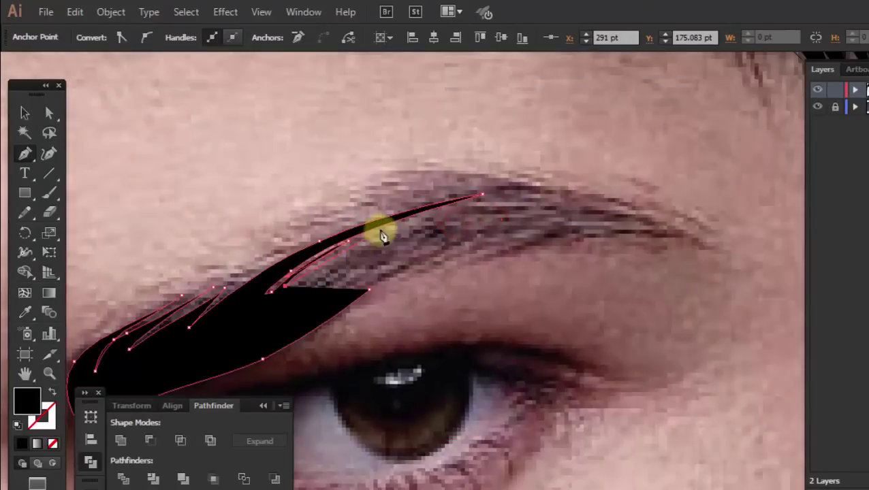
pyautogui.moveTo(395, 223); pyautogui.dragTo(401, 238)
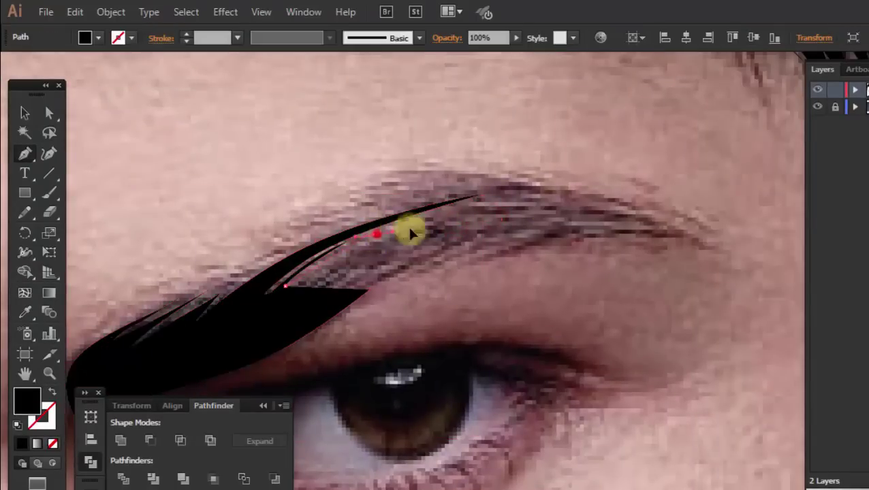
pyautogui.moveTo(571, 204); pyautogui.dragTo(351, 272)
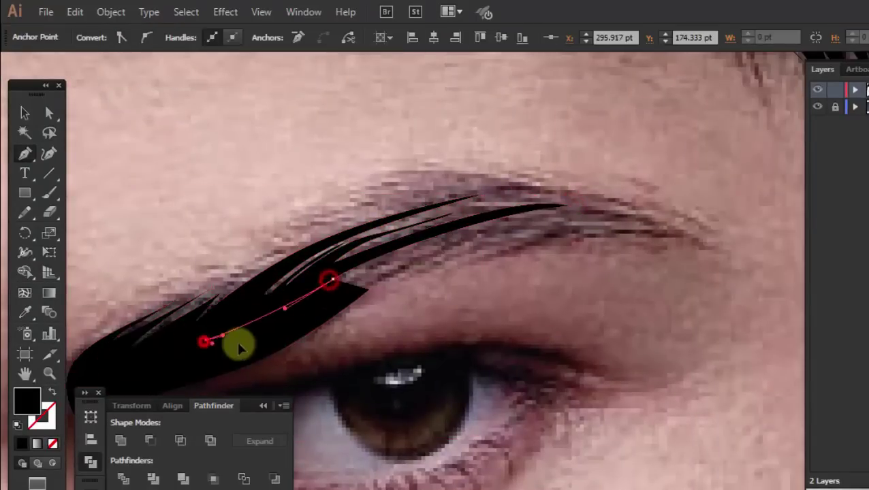
# - Add two closed, tapered strands along the eyebrow
pyautogui.click(272, 316)
pyautogui.moveTo(475, 243); pyautogui.dragTo(326, 310)
pyautogui.click(291, 316)
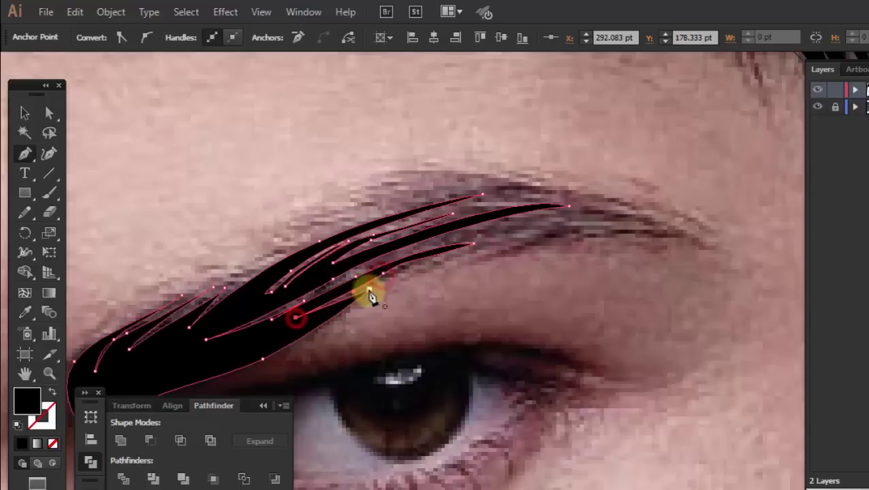
pyautogui.keyDown('ctrl'); pyautogui.click(368, 291); pyautogui.keyUp('ctrl')
pyautogui.click(242, 268)
pyautogui.moveTo(435, 188); pyautogui.dragTo(371, 182)
pyautogui.click(289, 223)
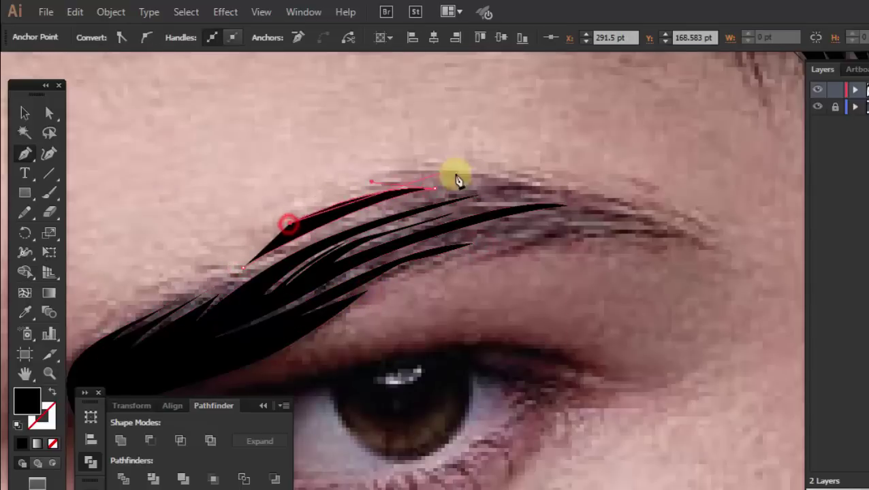
pyautogui.click(461, 173)
pyautogui.click(244, 270)
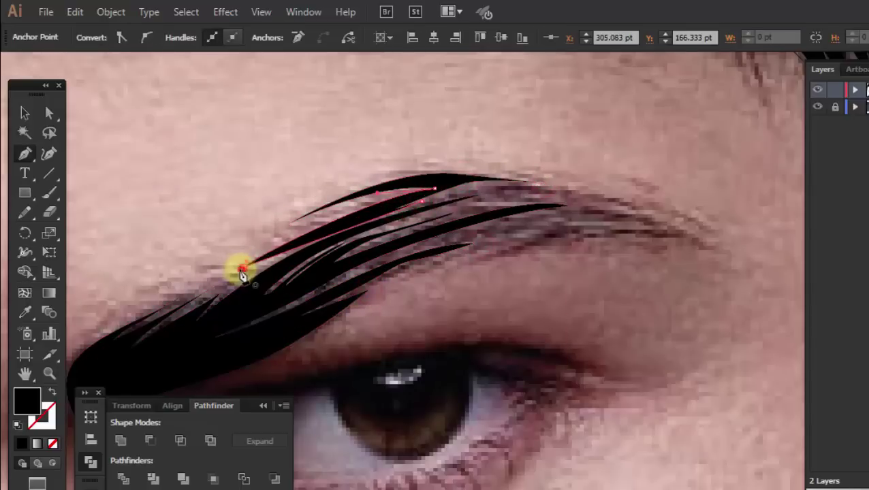
# - Draw a closed strand following the eyebrow's outer arc
pyautogui.keyDown('ctrl'); pyautogui.click(466, 208); pyautogui.keyUp('ctrl')
pyautogui.click(375, 196)
pyautogui.moveTo(647, 251); pyautogui.dragTo(742, 322)
pyautogui.click(617, 246)
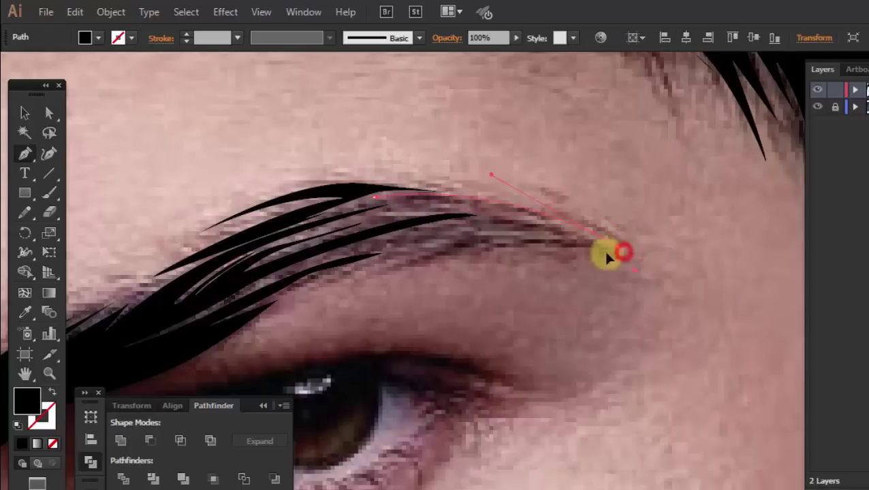
pyautogui.click(470, 202)
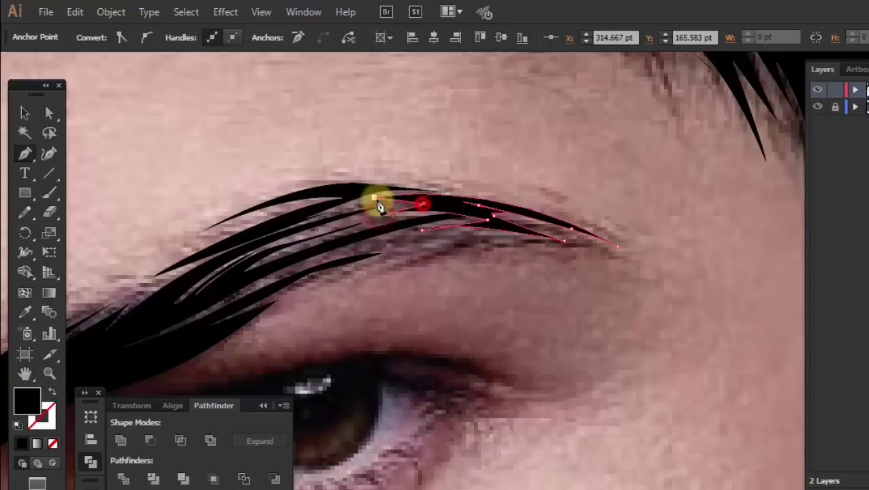
pyautogui.click(375, 199)
# - Add a thin strand and a gap-filling strand, then deselect the eyebrow
pyautogui.click(369, 265)
pyautogui.moveTo(520, 236); pyautogui.dragTo(555, 236)
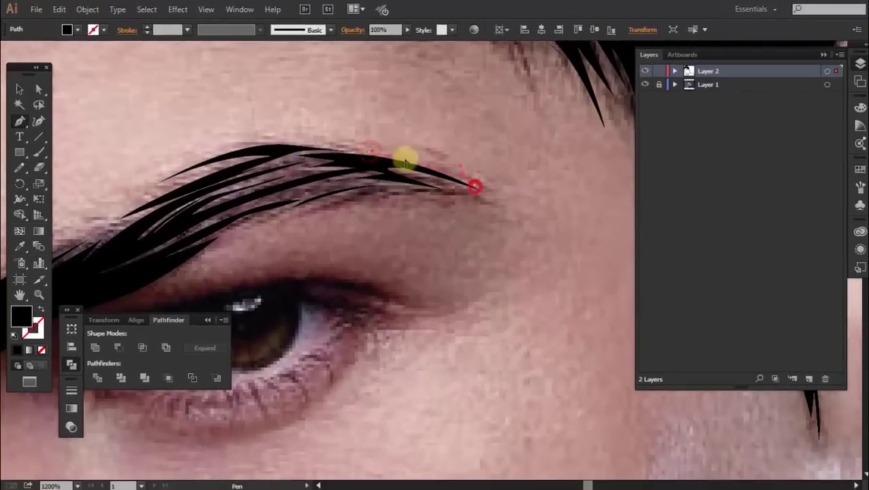
pyautogui.click(368, 148)
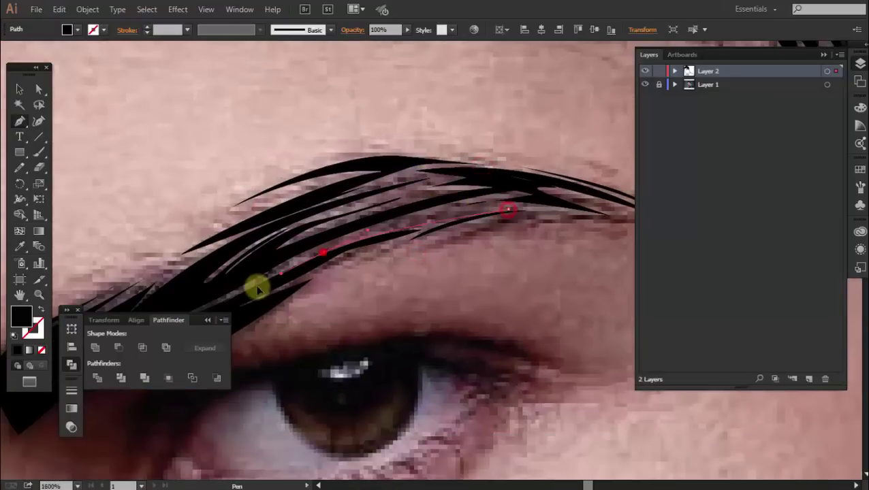
pyautogui.moveTo(257, 289); pyautogui.dragTo(423, 220)
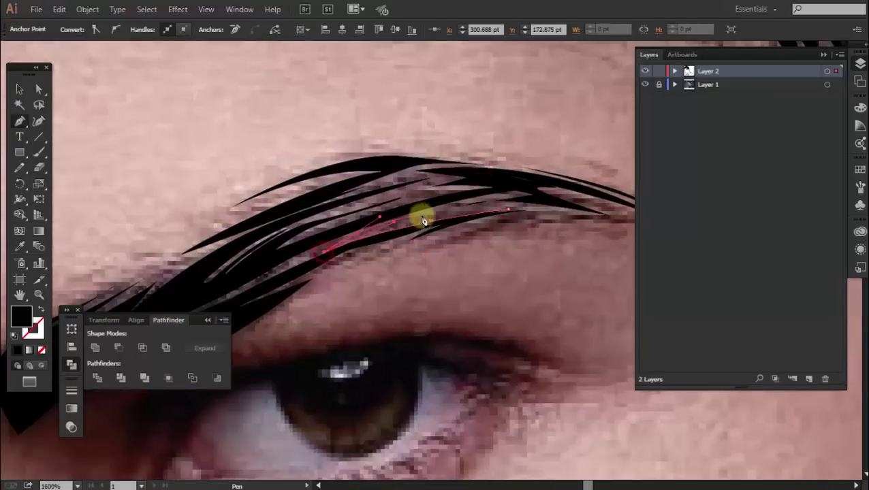
pyautogui.click(507, 214)
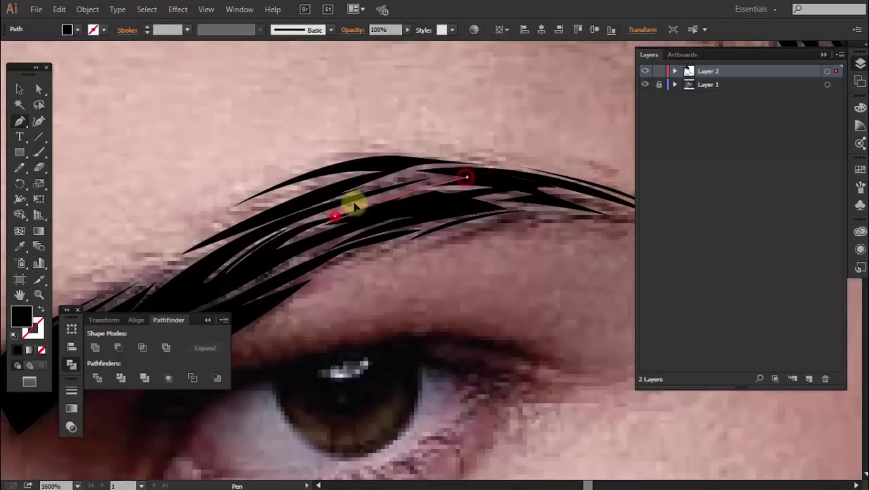
pyautogui.click(660, 85)
# - Preview the line art with the photo hidden, then show the photo again
pyautogui.click(647, 84)
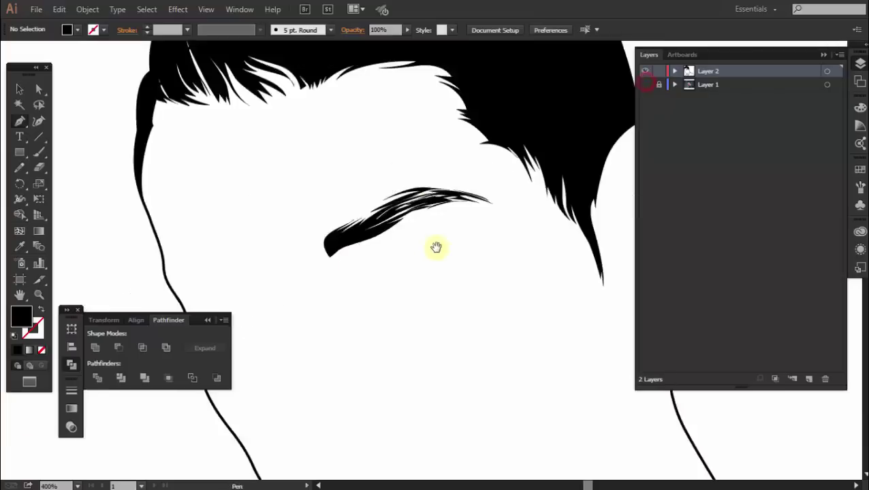
pyautogui.scroll(-4, 436, 246)
pyautogui.scroll(-2, 489, 169)
pyautogui.click(644, 85)
pyautogui.scroll(2, 407, 155)
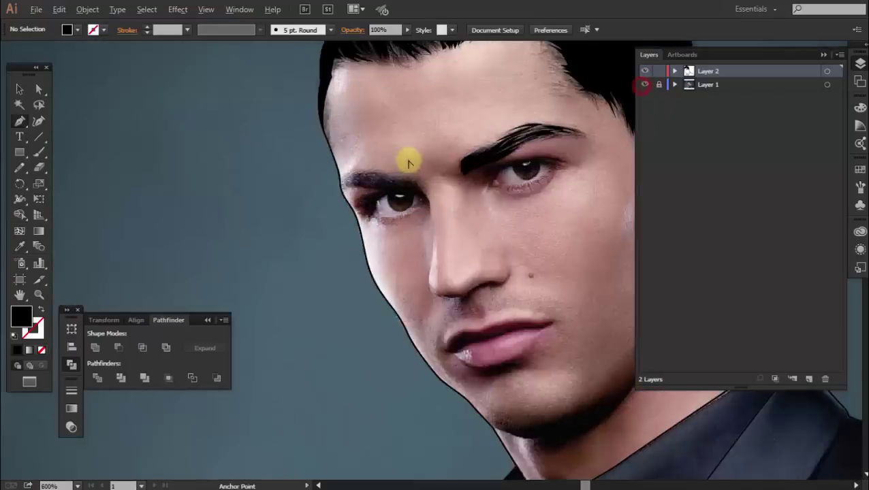
pyautogui.scroll(2, 311, 237)
pyautogui.scroll(2, 217, 230)
# - Draw a tapered, closed upper-eyelid shape along the eye and deselect it
pyautogui.click(576, 225)
pyautogui.moveTo(581, 226)
pyautogui.mouseDown()
pyautogui.moveTo(397, 199)
pyautogui.moveTo(355, 142)
pyautogui.mouseUp()
pyautogui.click(538, 229)
pyautogui.moveTo(383, 184); pyautogui.dragTo(435, 213)
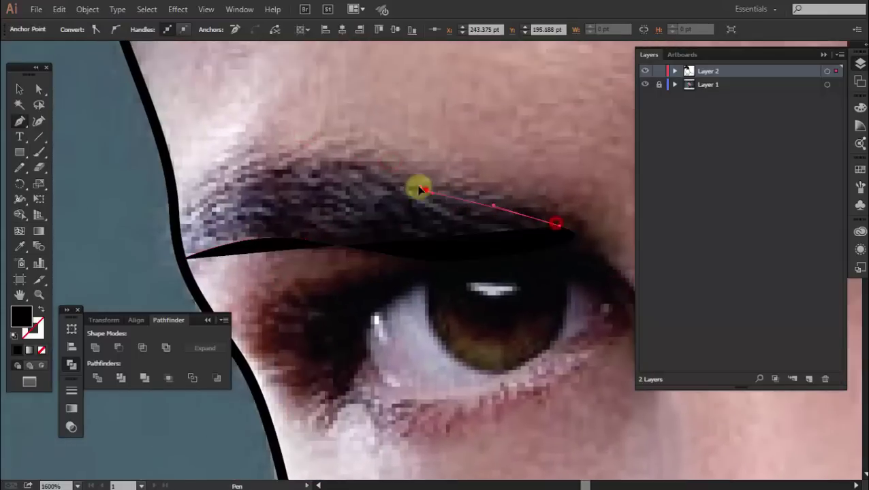
pyautogui.moveTo(300, 178)
pyautogui.mouseDown()
pyautogui.moveTo(185, 234)
pyautogui.moveTo(230, 203)
pyautogui.mouseUp()
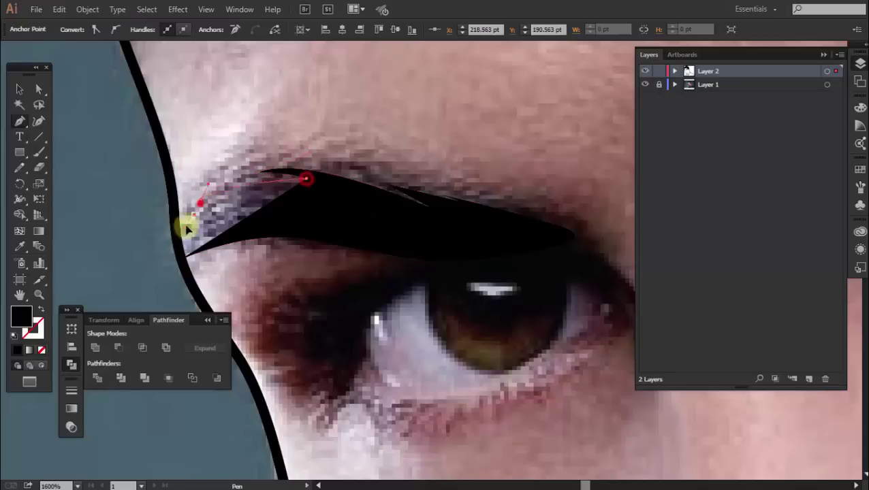
pyautogui.moveTo(182, 257); pyautogui.dragTo(194, 285)
pyautogui.hotkey('ctrl', 'shift', 'a')
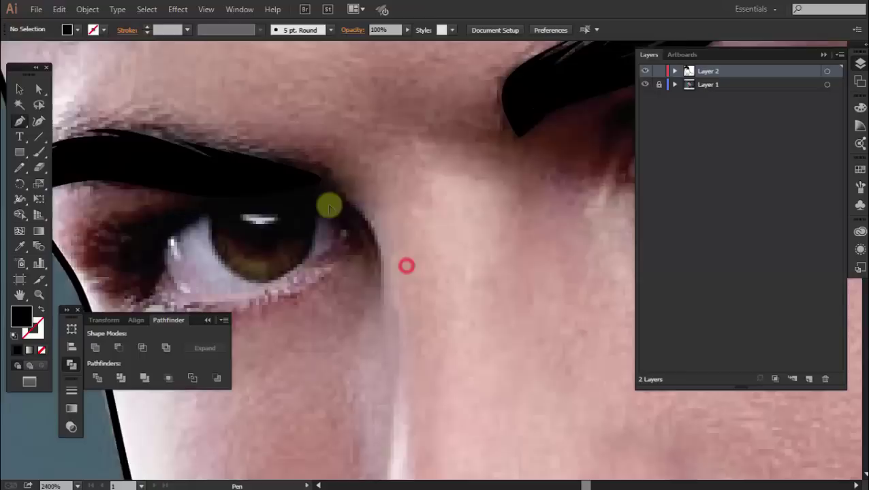
# - Trace the first eye's lower lid as a black Pen path from the outer to the inner corner
pyautogui.click(302, 178)
pyautogui.scroll(-2, 427, 267)
pyautogui.moveTo(439, 315)
pyautogui.mouseDown()
pyautogui.moveTo(379, 173)
pyautogui.moveTo(449, 218)
pyautogui.mouseUp()
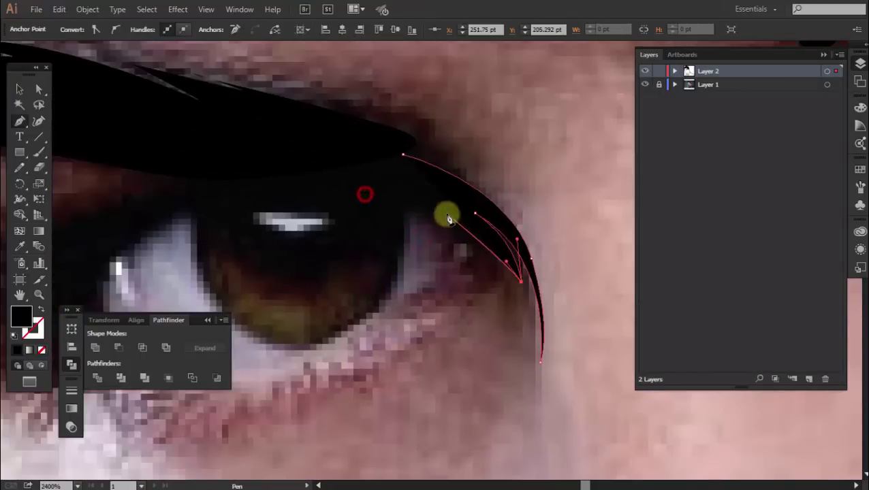
pyautogui.scroll(-1, 285, 189)
pyautogui.moveTo(303, 276); pyautogui.dragTo(368, 284)
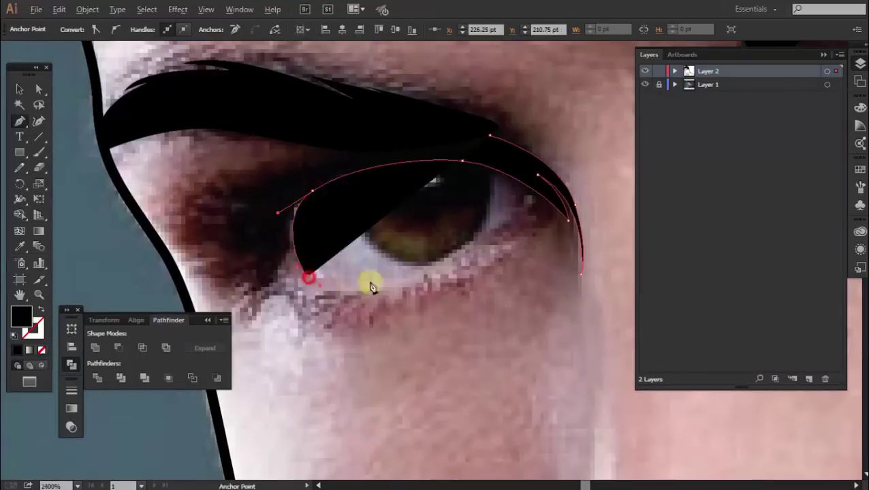
pyautogui.scroll(1, 359, 288)
pyautogui.click(289, 265)
pyautogui.click(248, 252)
pyautogui.moveTo(311, 325)
pyautogui.mouseDown()
pyautogui.moveTo(248, 300)
pyautogui.moveTo(361, 292)
pyautogui.mouseUp()
pyautogui.moveTo(310, 252); pyautogui.dragTo(242, 201)
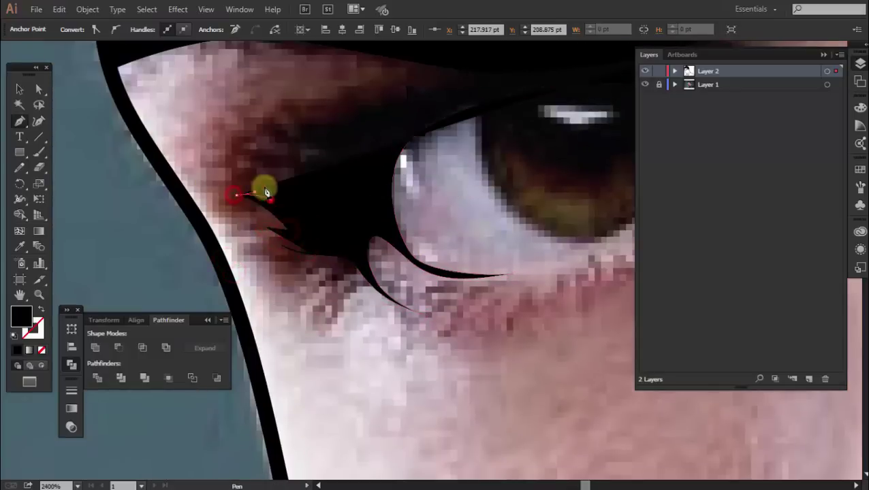
pyautogui.scroll(3, 262, 188)
pyautogui.press('ctrl')
pyautogui.scroll(-2, 302, 325)
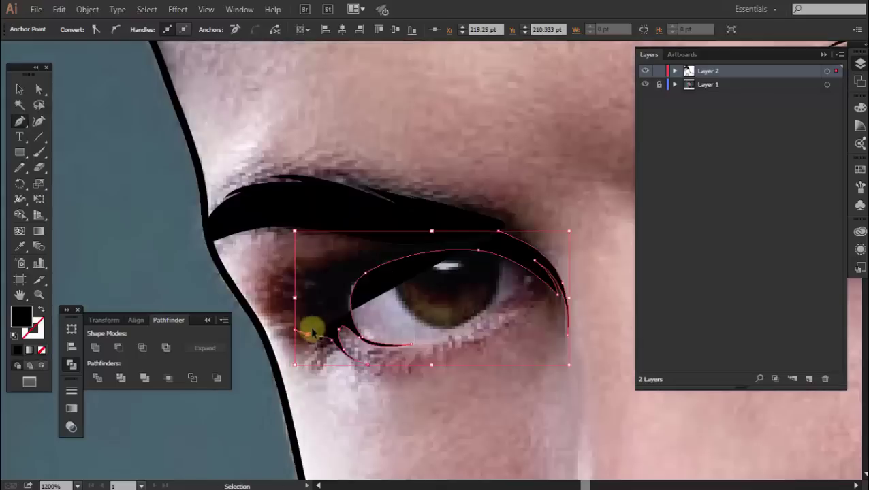
# - Add tapered black lash strokes along the upper lid at the outer corner
pyautogui.moveTo(468, 233); pyautogui.dragTo(452, 237)
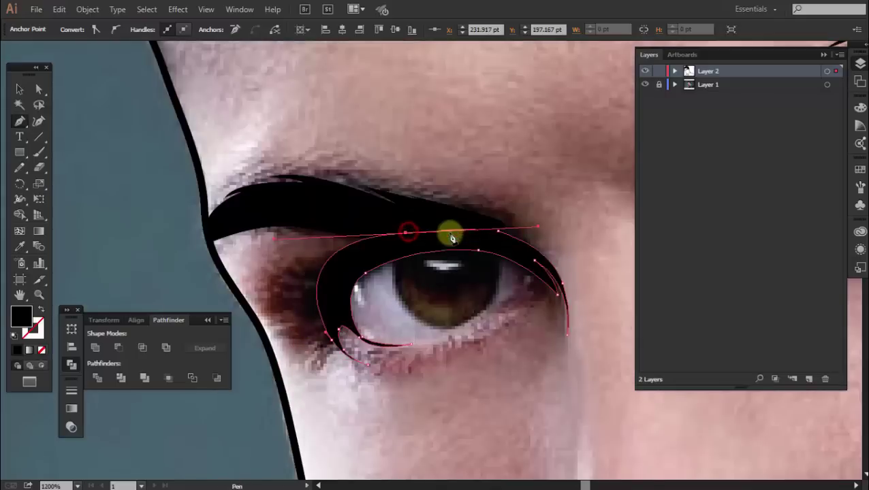
pyautogui.scroll(-2, 495, 252)
pyautogui.scroll(4, 450, 131)
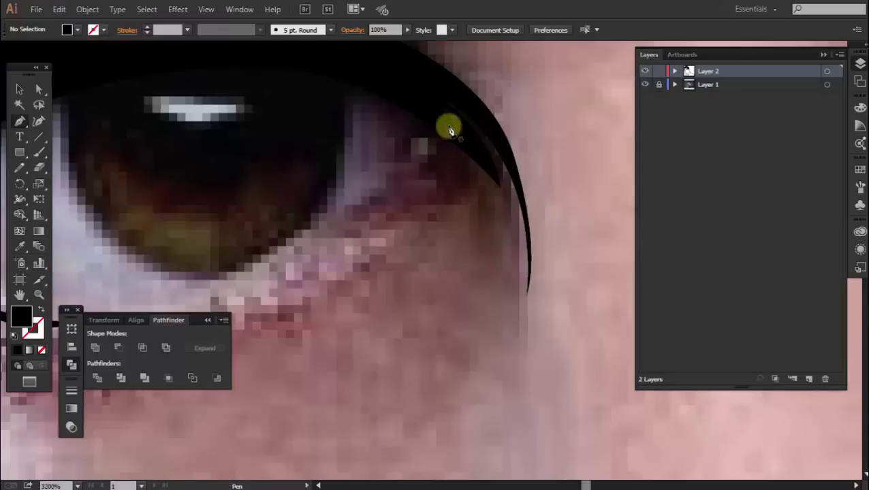
pyautogui.moveTo(339, 287); pyautogui.dragTo(326, 271)
pyautogui.click(481, 174)
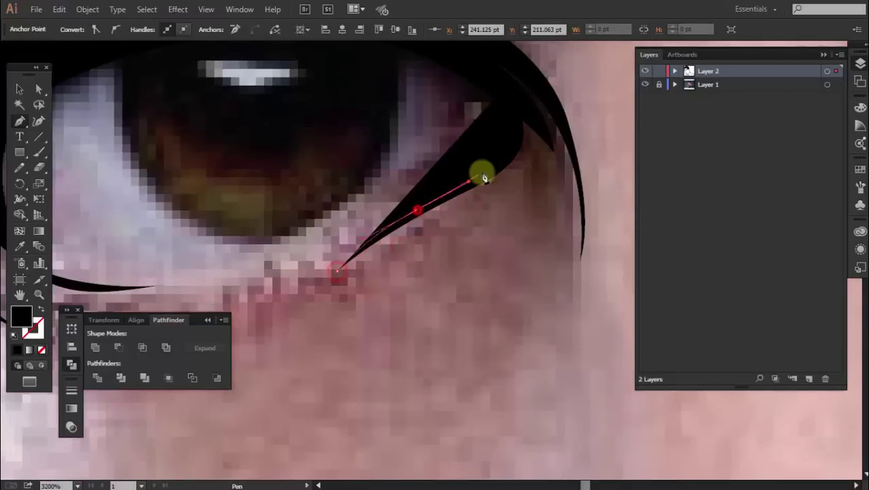
pyautogui.moveTo(359, 212); pyautogui.dragTo(461, 192)
pyautogui.moveTo(274, 267); pyautogui.dragTo(312, 266)
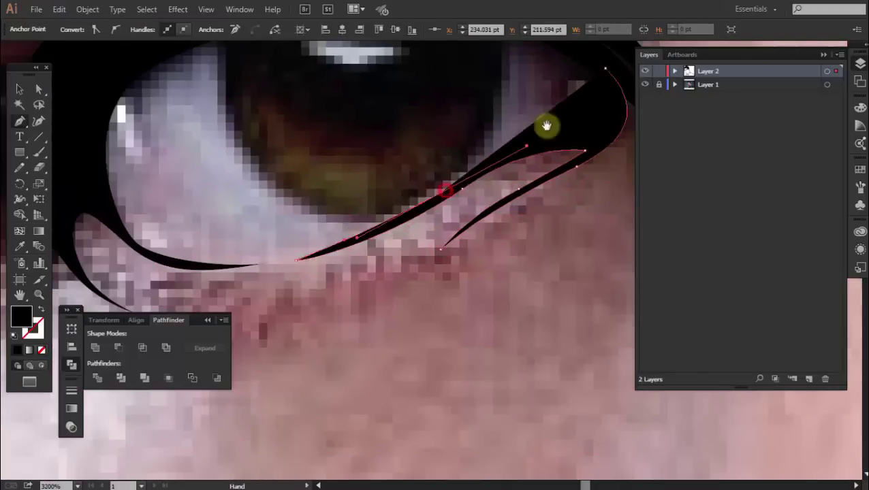
pyautogui.moveTo(547, 126); pyautogui.dragTo(388, 201)
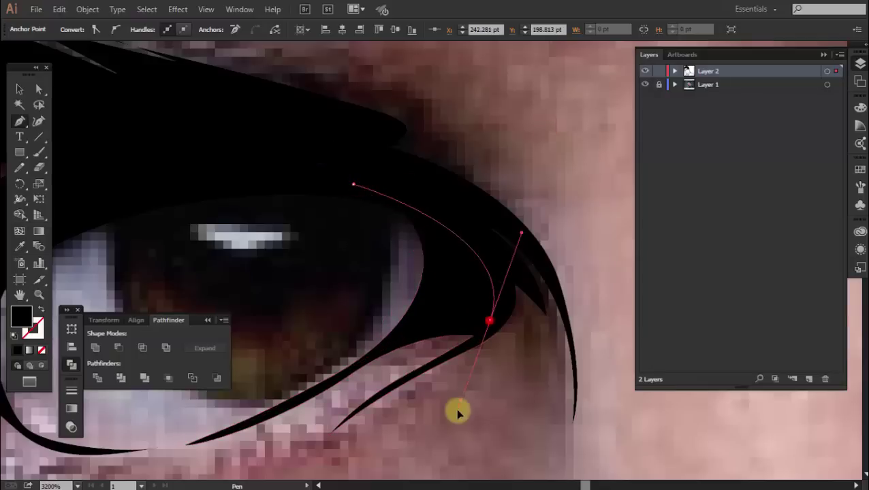
pyautogui.scroll(-3, 450, 236)
pyautogui.scroll(3, 450, 192)
# - Outline a closed black iris shape with a white highlight cutout inside
pyautogui.click(450, 165)
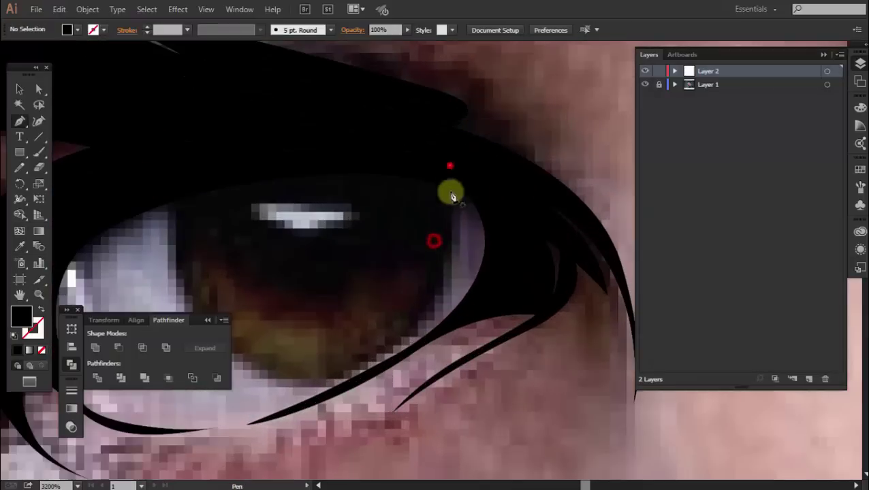
pyautogui.moveTo(427, 318)
pyautogui.mouseDown()
pyautogui.moveTo(368, 372)
pyautogui.moveTo(434, 332)
pyautogui.mouseUp()
pyautogui.moveTo(347, 348); pyautogui.dragTo(311, 353)
pyautogui.click(239, 231)
pyautogui.click(226, 142)
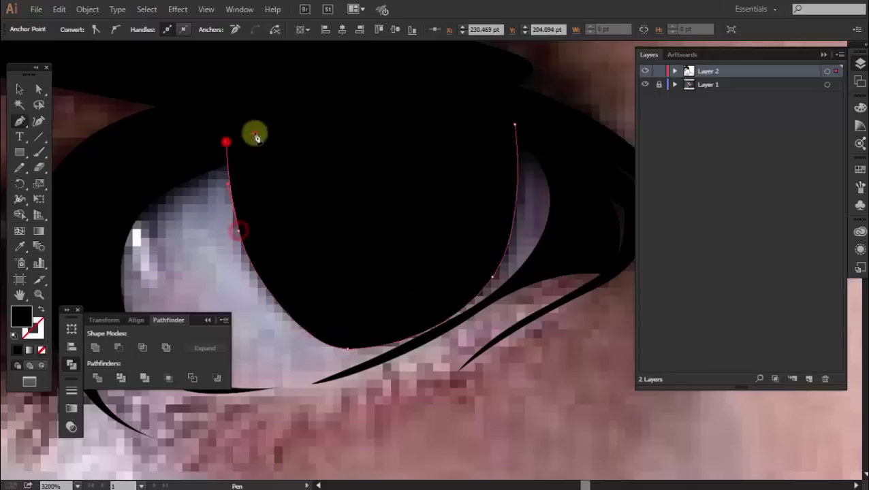
pyautogui.moveTo(296, 313)
pyautogui.mouseDown()
pyautogui.moveTo(355, 349)
pyautogui.moveTo(466, 301)
pyautogui.moveTo(497, 222)
pyautogui.mouseUp()
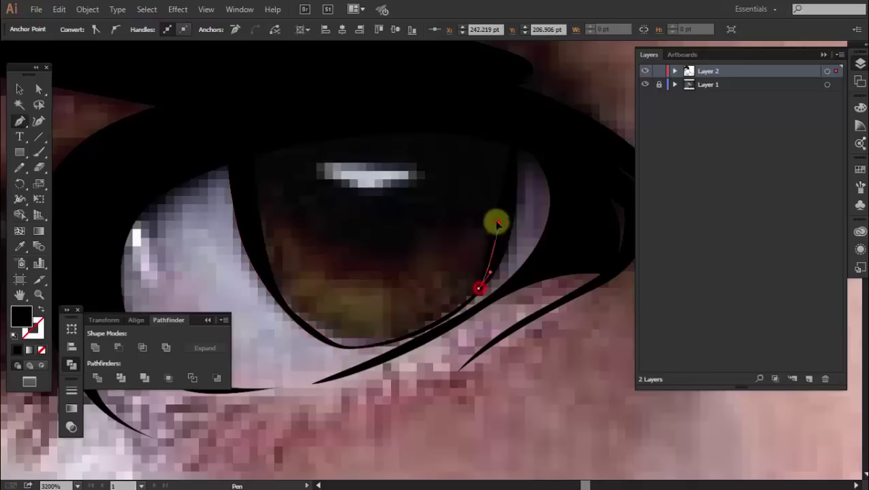
pyautogui.click(463, 233)
pyautogui.click(291, 242)
pyautogui.moveTo(237, 110); pyautogui.dragTo(272, 87)
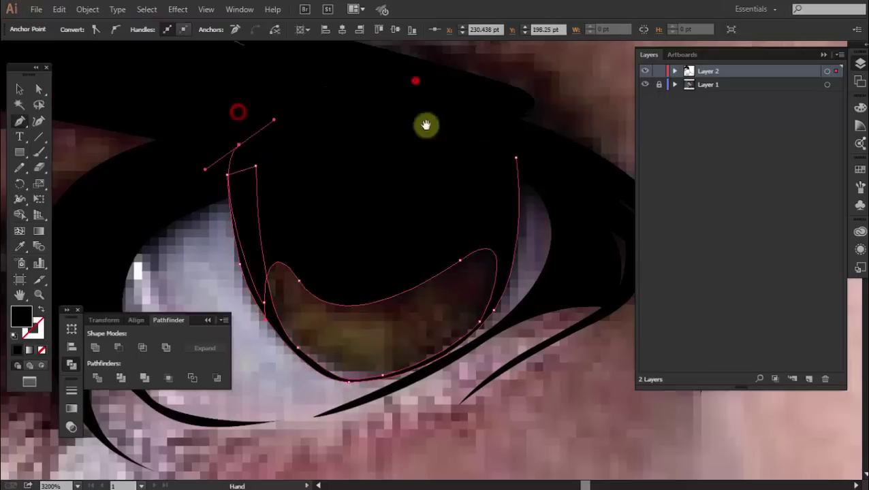
pyautogui.scroll(2, 425, 126)
pyautogui.click(515, 167)
pyautogui.scroll(-5, 575, 287)
pyautogui.scroll(-2, 491, 249)
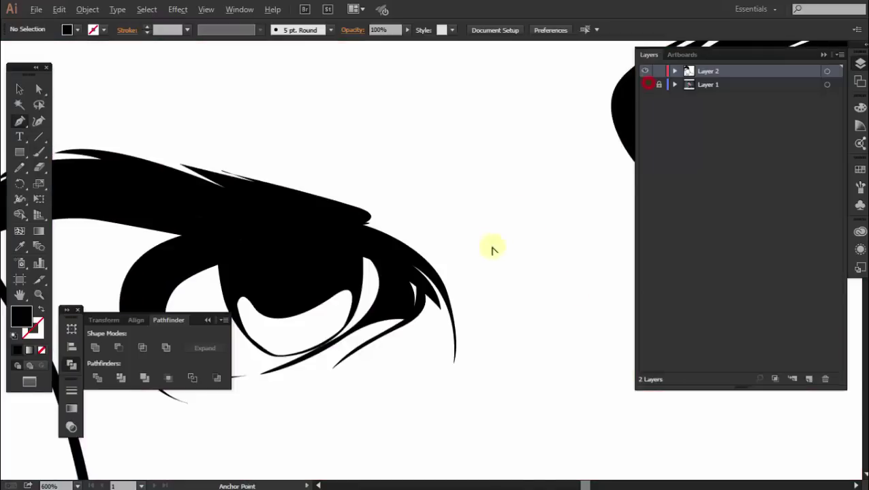
# - Deselect the eye artwork, choose the Ellipse tool and show Layer 1's photo again
pyautogui.scroll(-3, 449, 285)
pyautogui.press('v')
pyautogui.scroll(4, 414, 265)
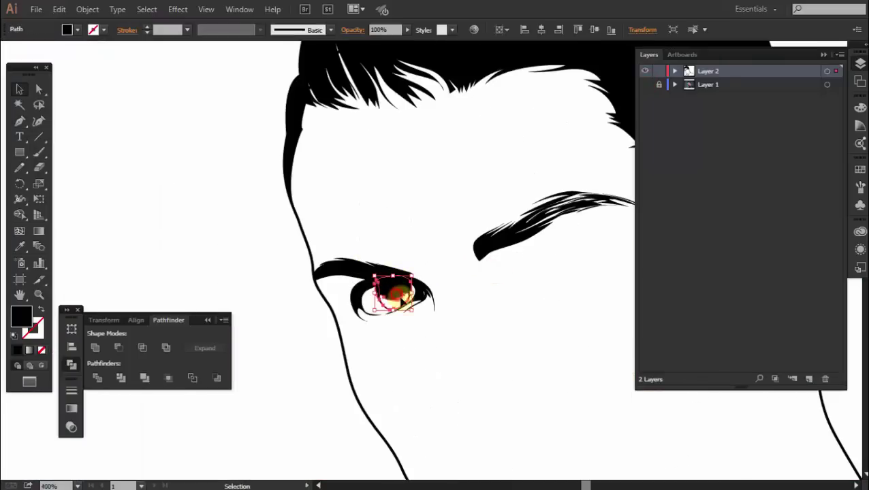
pyautogui.click(416, 300)
pyautogui.scroll(3, 425, 306)
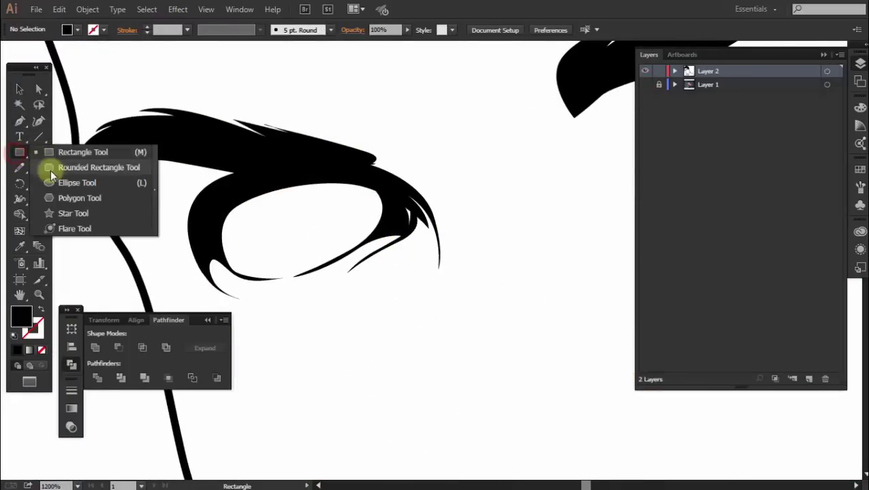
pyautogui.moveTo(17, 155); pyautogui.dragTo(58, 182)
pyautogui.click(644, 83)
# - Draw a black circle over the first eye's iris and nudge it up into place
pyautogui.moveTo(362, 236); pyautogui.dragTo(360, 253)
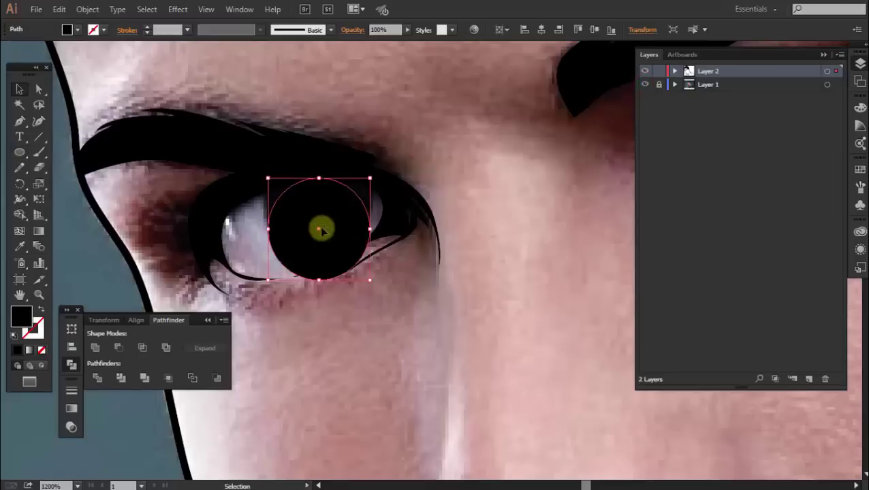
pyautogui.press('v')
pyautogui.moveTo(316, 227); pyautogui.dragTo(322, 217)
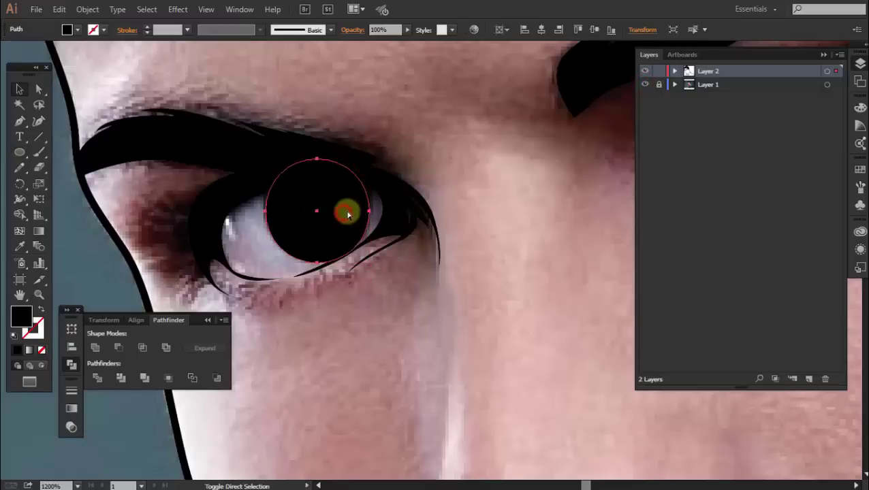
pyautogui.hotkey('ctrl', 'shift', 'a')
pyautogui.scroll(-4, 348, 215)
pyautogui.press('p')
pyautogui.scroll(2, 508, 190)
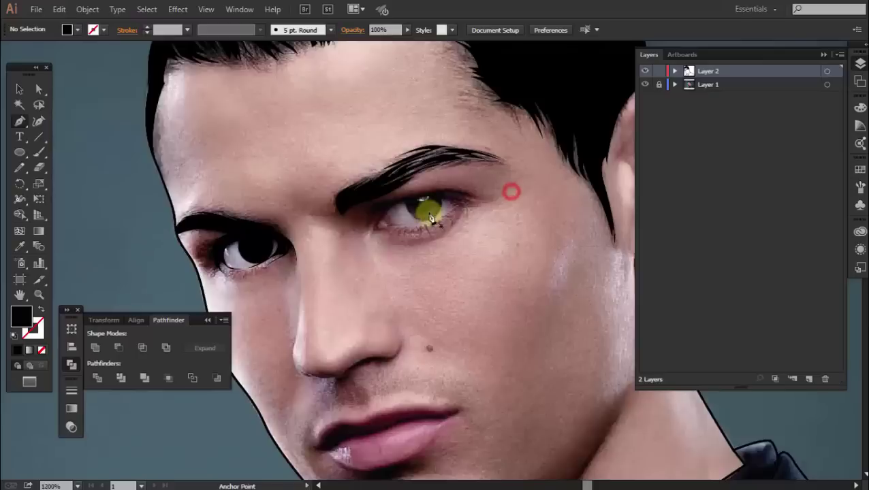
pyautogui.scroll(2, 423, 207)
# - Trace a closed black upper-lid shape at the second eye's inner corner
pyautogui.click(213, 232)
pyautogui.moveTo(272, 186); pyautogui.dragTo(337, 170)
pyautogui.moveTo(394, 160)
pyautogui.mouseDown()
pyautogui.moveTo(406, 155)
pyautogui.moveTo(331, 190)
pyautogui.mouseUp()
pyautogui.click(214, 233)
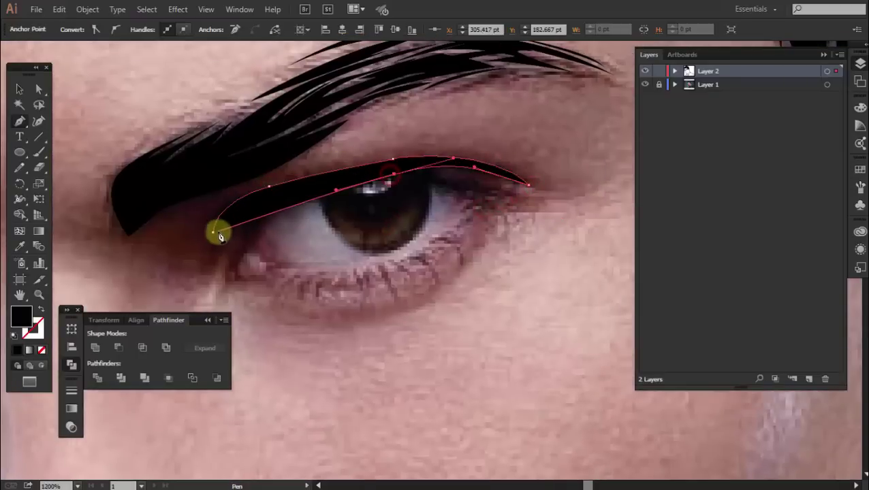
# - Draw a second closed black eyelid shape running along the upper lid to the outer corner
pyautogui.keyDown('ctrl'); pyautogui.click(252, 235); pyautogui.keyUp('ctrl')
pyautogui.moveTo(227, 276); pyautogui.dragTo(260, 206)
pyautogui.click(275, 196)
pyautogui.moveTo(408, 166); pyautogui.dragTo(430, 166)
pyautogui.moveTo(519, 201); pyautogui.dragTo(545, 228)
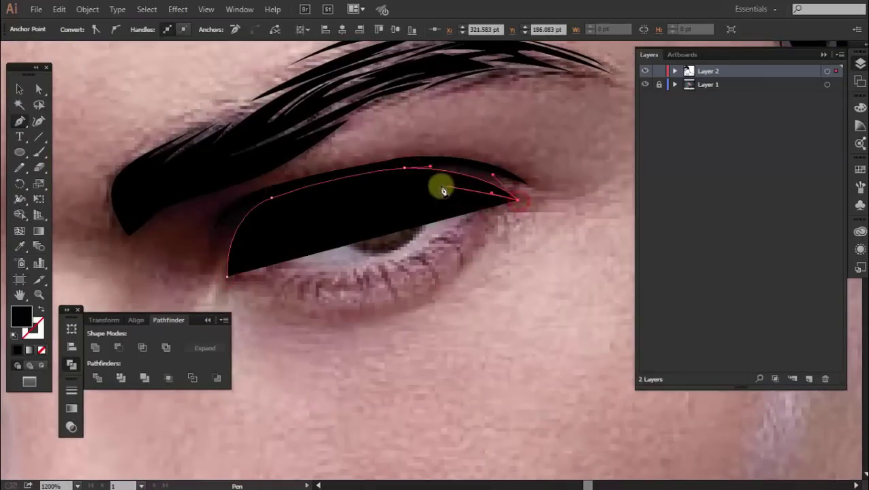
pyautogui.moveTo(400, 181); pyautogui.dragTo(354, 187)
pyautogui.click(226, 275)
pyautogui.moveTo(260, 227)
pyautogui.mouseDown()
pyautogui.moveTo(250, 271)
pyautogui.moveTo(240, 273)
pyautogui.mouseUp()
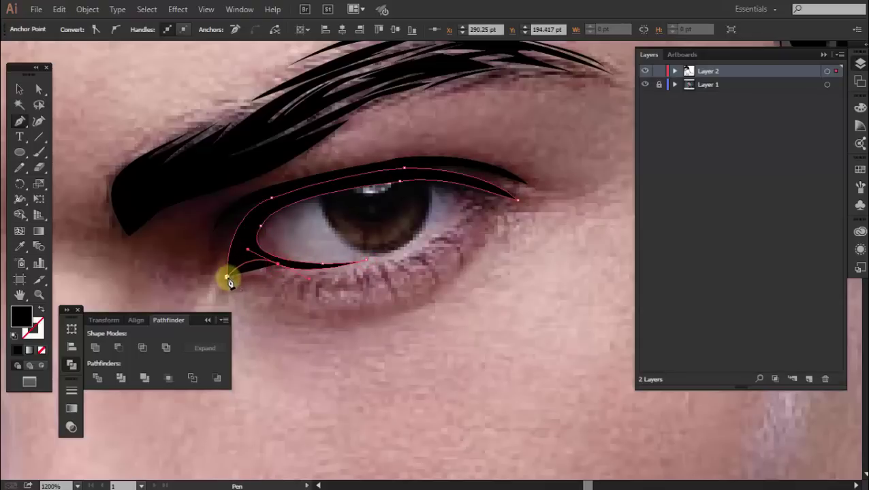
pyautogui.keyDown('ctrl'); pyautogui.click(287, 285); pyautogui.keyUp('ctrl')
pyautogui.hotkey('ctrl', '=')
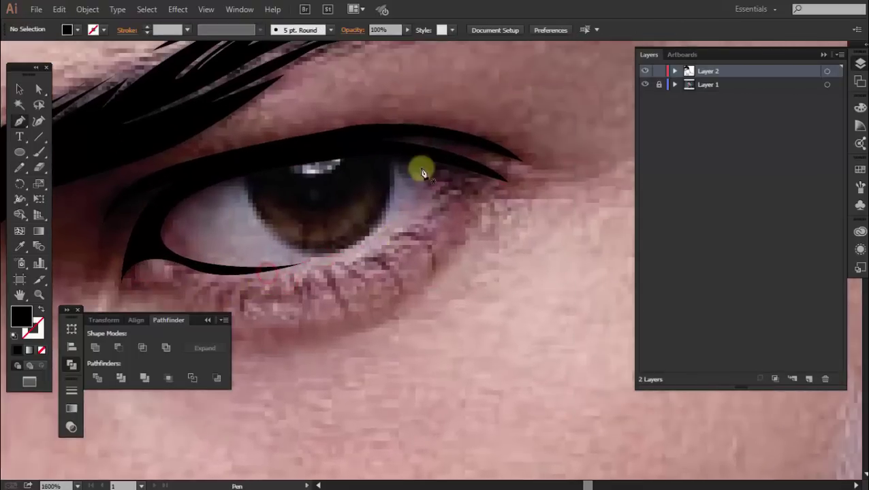
# - Add an outer-corner lash shape and a black iris circle with its top erased above the lid
pyautogui.moveTo(412, 211); pyautogui.dragTo(366, 261)
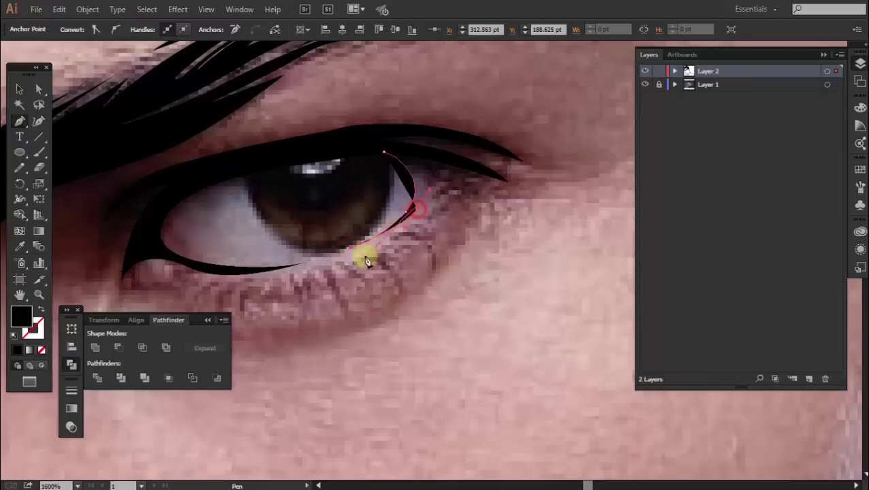
pyautogui.click(400, 249)
pyautogui.moveTo(455, 182); pyautogui.dragTo(516, 190)
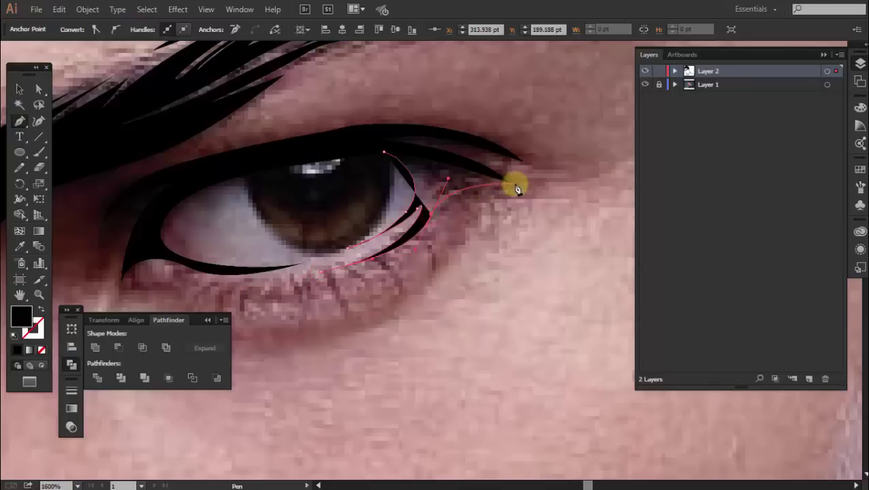
pyautogui.click(383, 157)
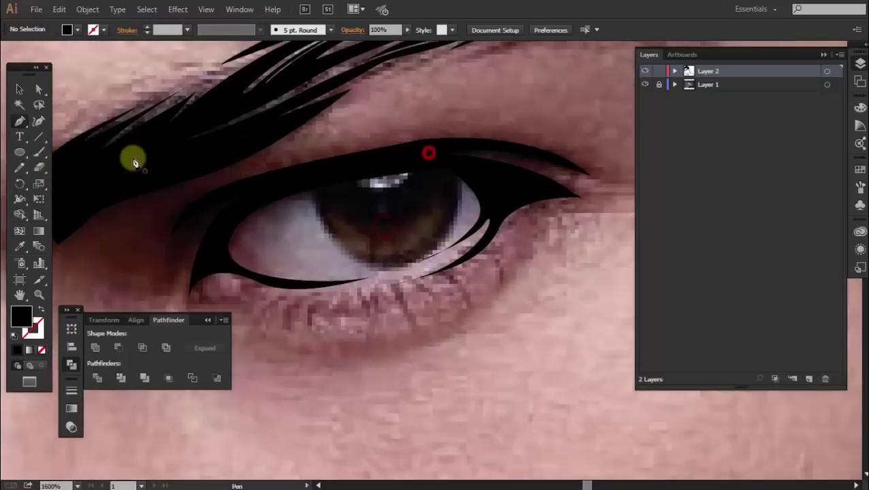
pyautogui.moveTo(461, 263); pyautogui.dragTo(461, 264)
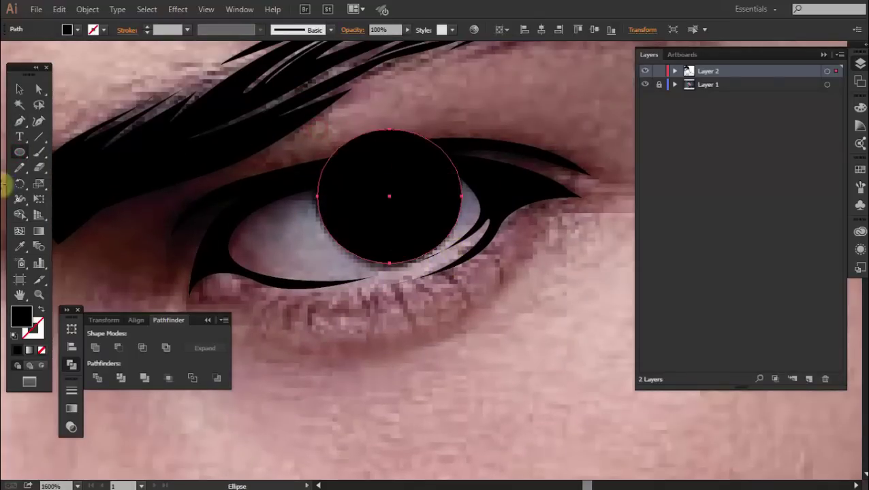
pyautogui.moveTo(431, 128); pyautogui.dragTo(443, 142)
pyautogui.hotkey('ctrl', 'shift', 'a')
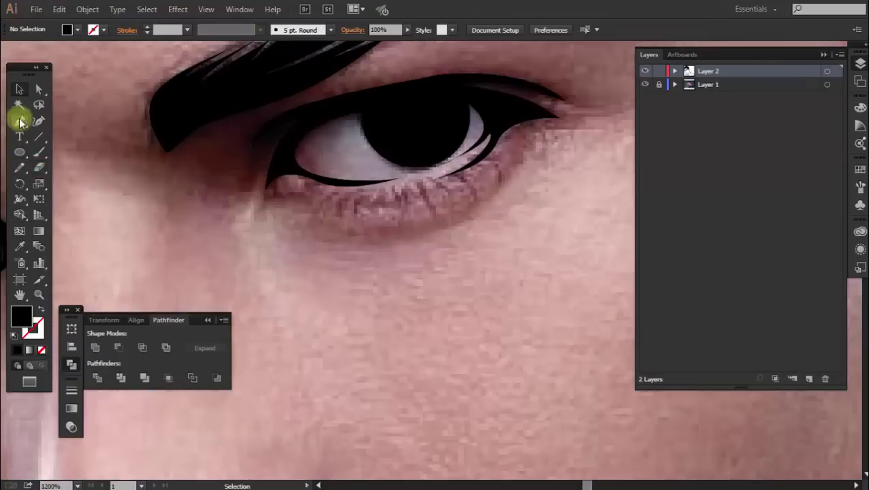
# - Add thin black lash slivers along the lower lid and inner corner
pyautogui.click(19, 121)
pyautogui.scroll(2, 334, 175)
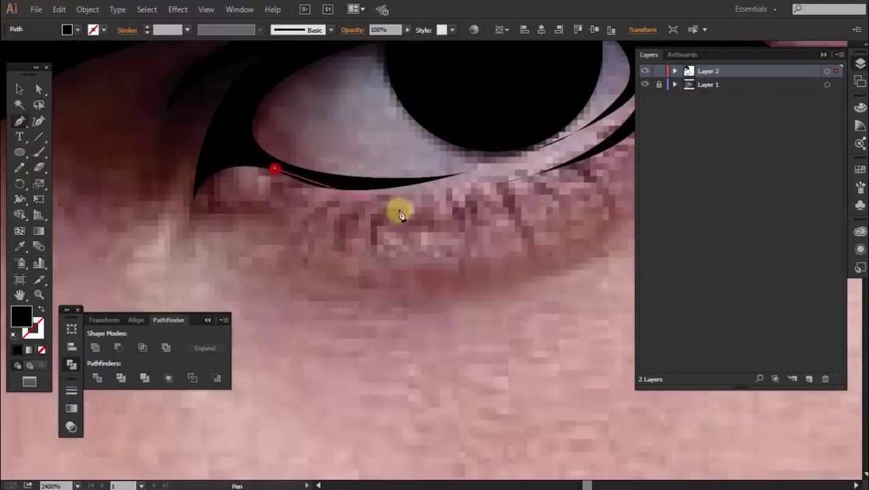
pyautogui.click(222, 202)
pyautogui.click(306, 249)
pyautogui.click(216, 212)
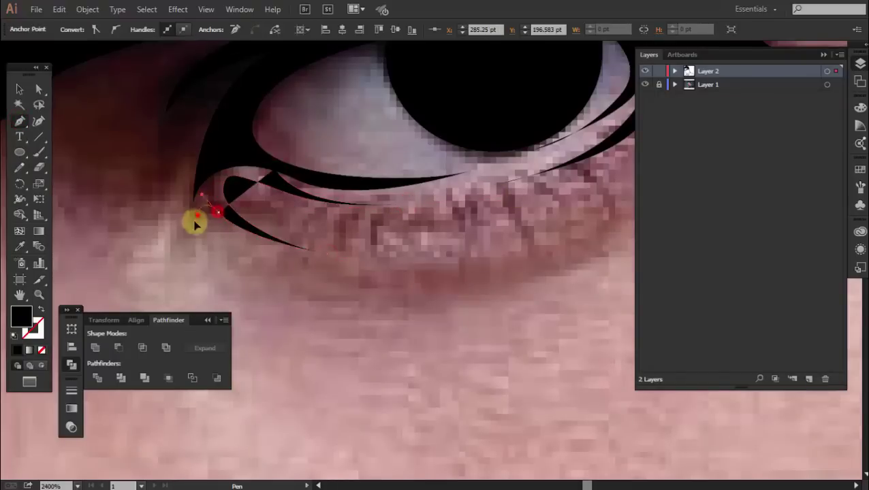
pyautogui.hotkey('ctrl', 'shift', 'a')
pyautogui.keyDown('alt'); pyautogui.scroll(-6, 354, 232); pyautogui.keyUp('alt')
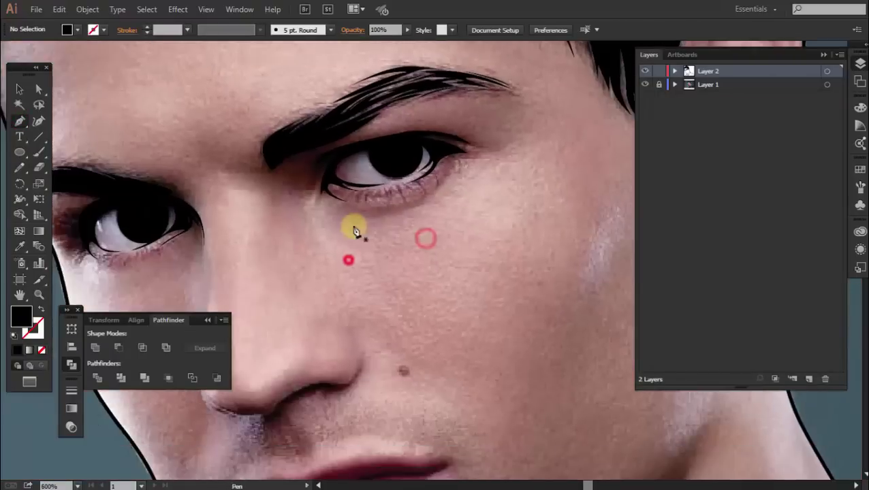
# - Save the artwork as cr7 in D:\Working\cr7 with default Illustrator options, then show Layer 1 again
pyautogui.click(646, 84)
pyautogui.hotkey('ctrl', '0')
pyautogui.hotkey('ctrl', 's')
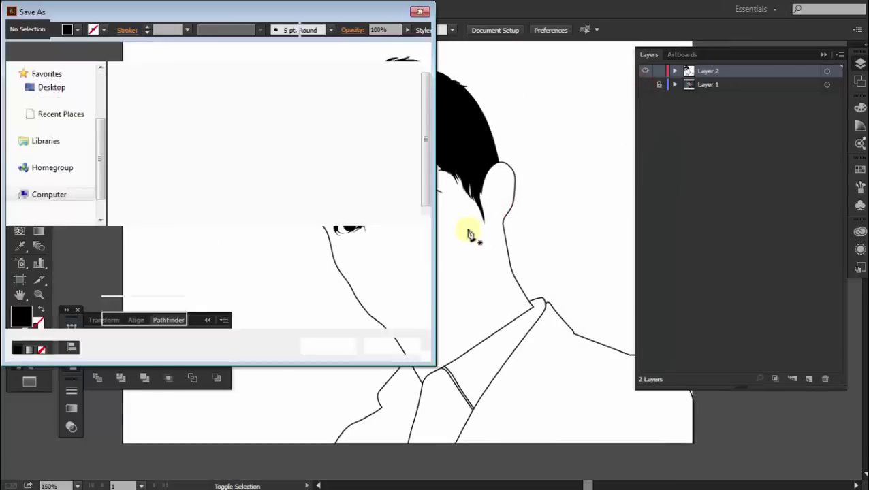
pyautogui.click(148, 30)
pyautogui.click(106, 30)
pyautogui.doubleClick(219, 132)
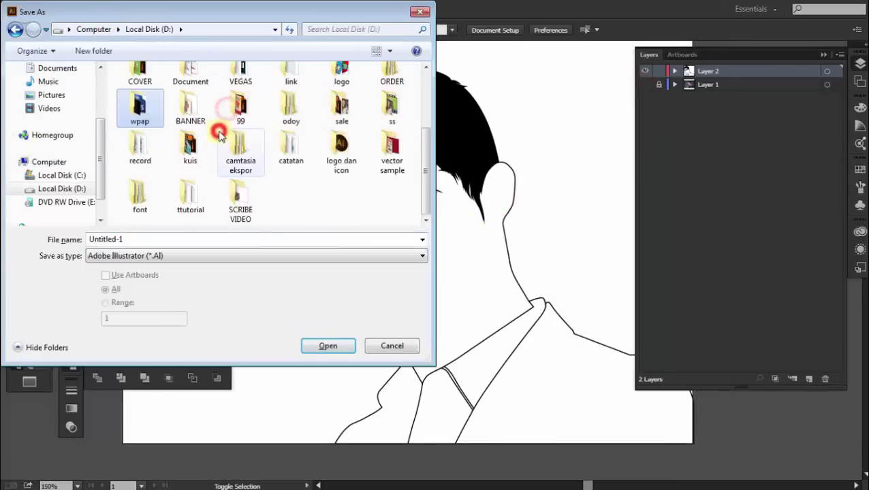
pyautogui.press('Return')
pyautogui.doubleClick(191, 100)
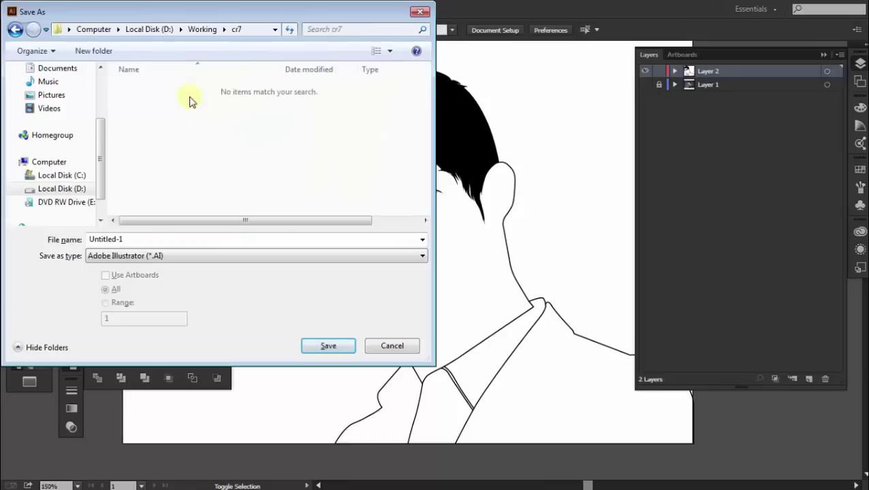
pyautogui.write('cr7')
pyautogui.press('Return')
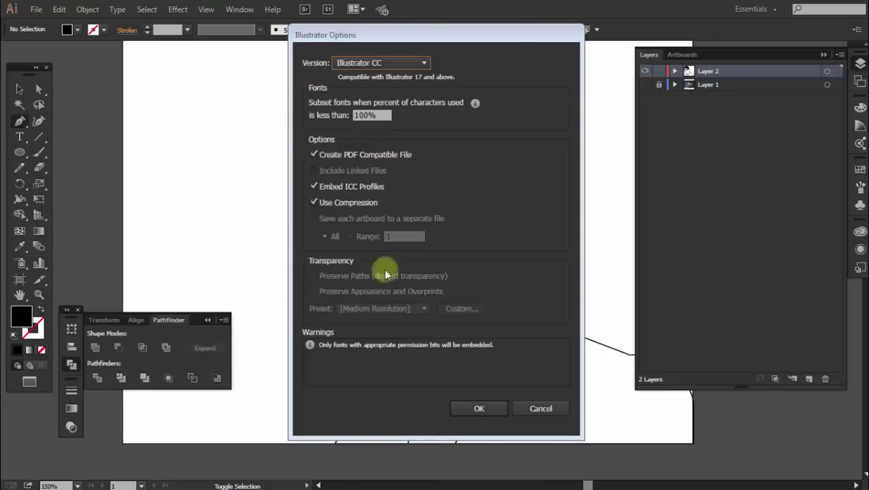
pyautogui.press('Return')
pyautogui.click(613, 151)
# - Zoom into the nose and trace a curved black stroke around the nostril wing
pyautogui.click(427, 272)
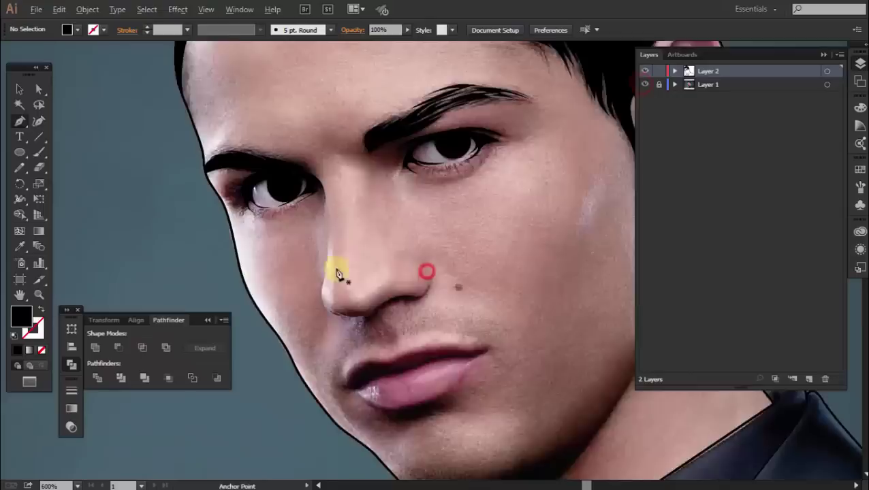
pyautogui.click(336, 276)
pyautogui.click(382, 267)
pyautogui.click(340, 282)
pyautogui.click(270, 236)
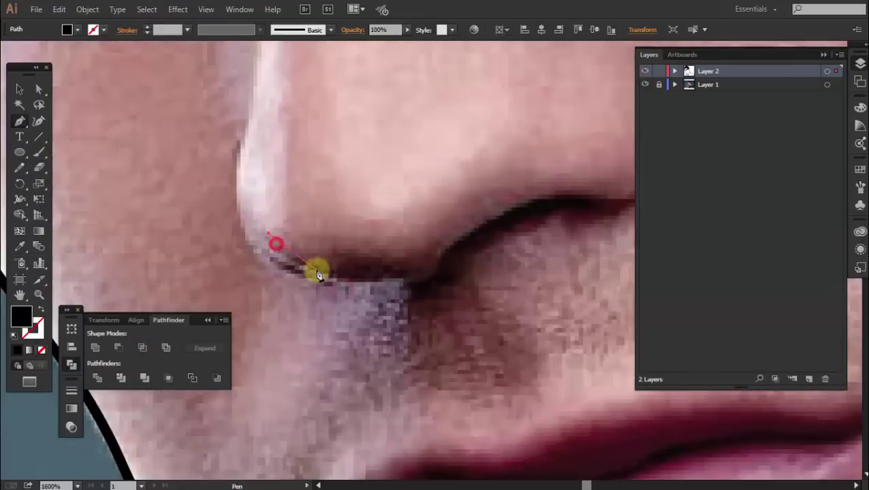
pyautogui.moveTo(330, 272); pyautogui.dragTo(378, 280)
pyautogui.click(429, 262)
pyautogui.moveTo(479, 223); pyautogui.dragTo(270, 250)
pyautogui.moveTo(380, 233); pyautogui.dragTo(391, 237)
pyautogui.moveTo(426, 211)
pyautogui.mouseDown()
pyautogui.moveTo(444, 157)
pyautogui.moveTo(439, 194)
pyautogui.moveTo(446, 112)
pyautogui.mouseUp()
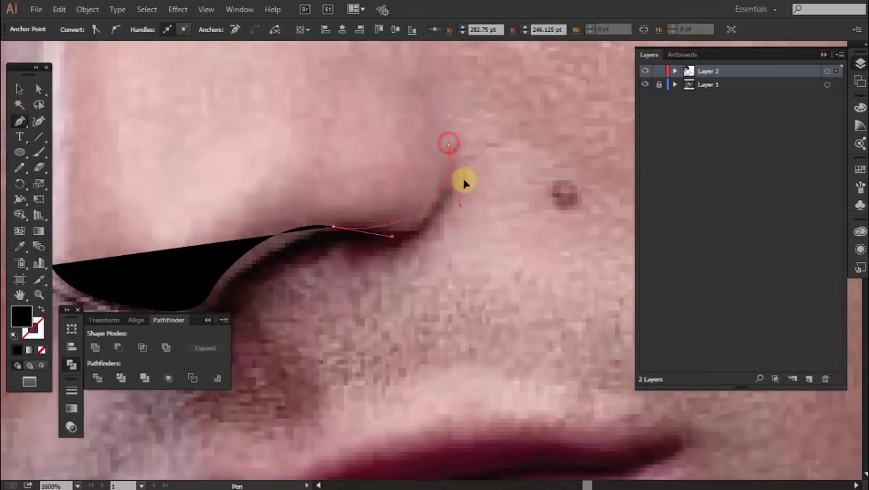
pyautogui.moveTo(388, 252); pyautogui.dragTo(427, 177)
pyautogui.moveTo(355, 173); pyautogui.dragTo(293, 219)
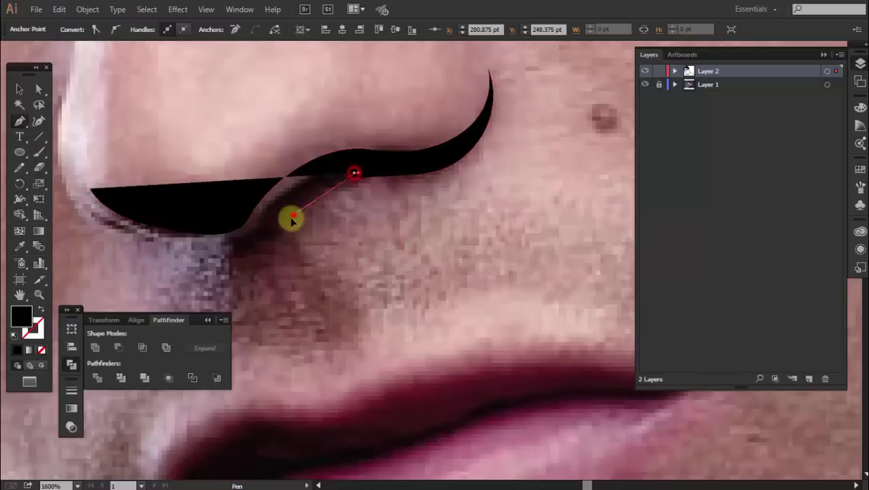
# - Extend the stroke up the side of the nose and close it as a tapered shape
pyautogui.hotkey('ctrl', '+')
pyautogui.moveTo(419, 145)
pyautogui.mouseDown()
pyautogui.moveTo(387, 180)
pyautogui.moveTo(238, 194)
pyautogui.mouseUp()
pyautogui.scroll(3, 239, 194)
pyautogui.scroll(3, 219, 185)
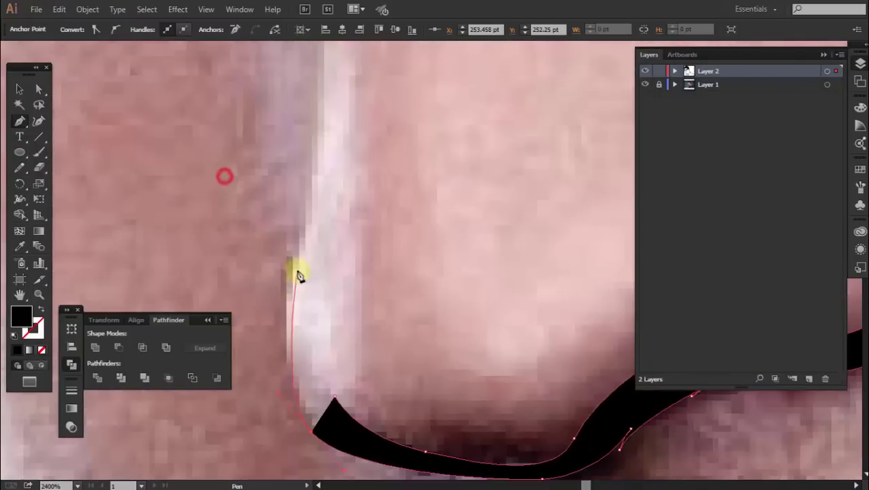
pyautogui.scroll(-3, 299, 275)
pyautogui.scroll(2, 306, 220)
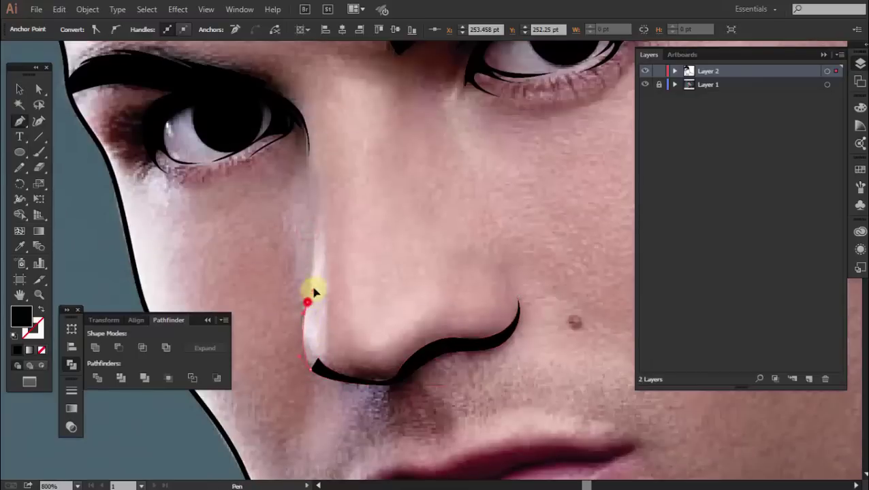
pyautogui.scroll(2, 306, 327)
pyautogui.scroll(2, 248, 320)
pyautogui.scroll(1, 248, 320)
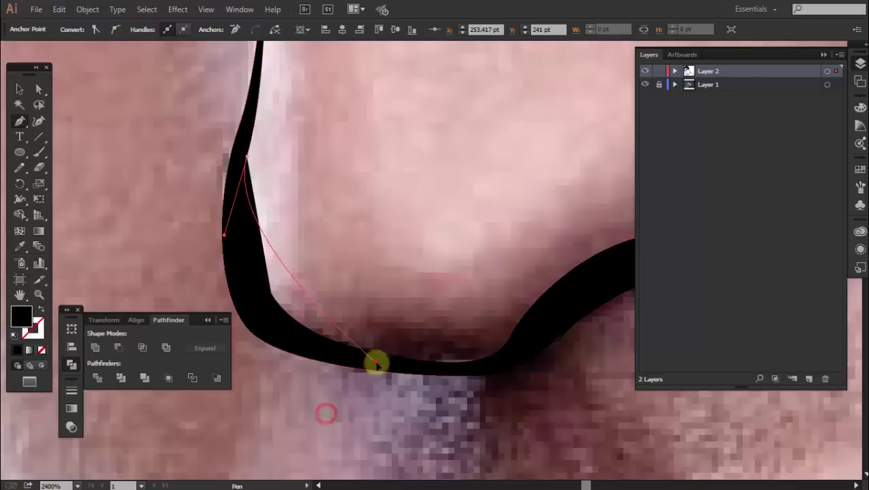
pyautogui.click(272, 297)
pyautogui.keyDown('ctrl'); pyautogui.click(272, 326); pyautogui.keyUp('ctrl')
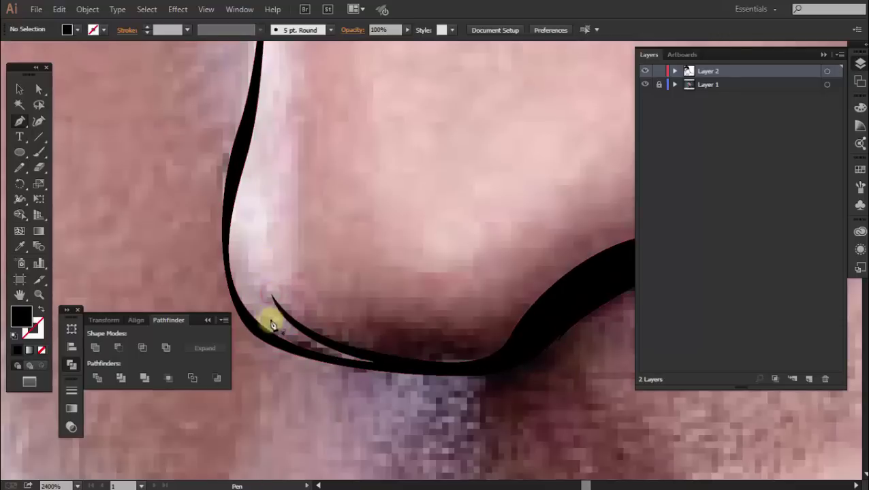
pyautogui.keyDown('ctrl'); pyautogui.click(301, 331); pyautogui.keyUp('ctrl')
# - Add tapered curved strokes under the nostril wing and along the nostril's underside
pyautogui.scroll(-1, 301, 330)
pyautogui.scroll(-2, 436, 330)
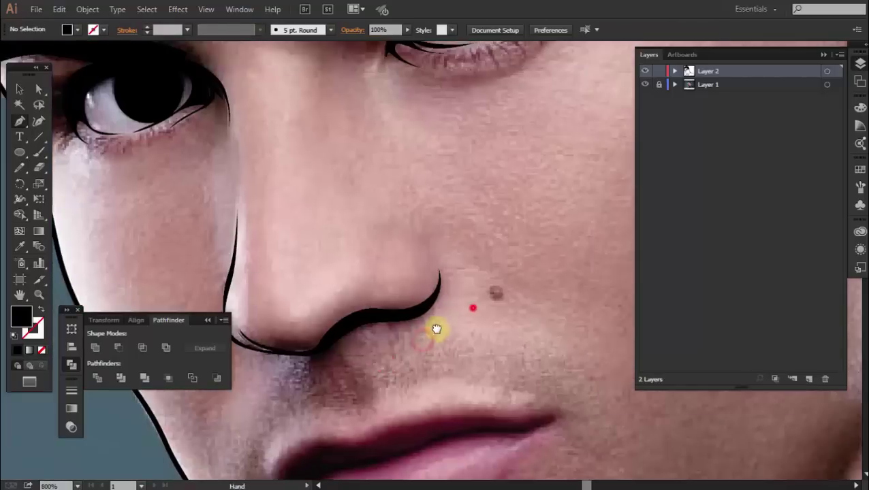
pyautogui.scroll(1, 421, 283)
pyautogui.scroll(1, 420, 283)
pyautogui.moveTo(475, 293); pyautogui.dragTo(335, 335)
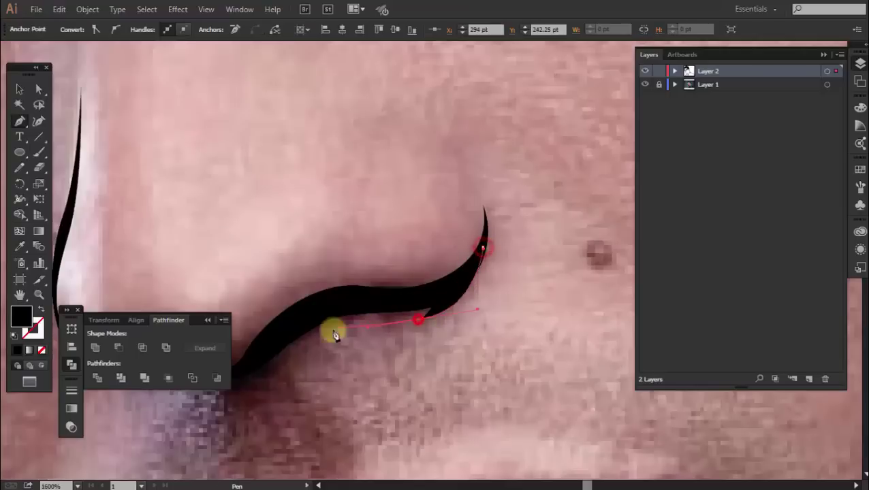
pyautogui.keyDown('ctrl'); pyautogui.click(481, 250); pyautogui.keyUp('ctrl')
pyautogui.scroll(-2, 435, 264)
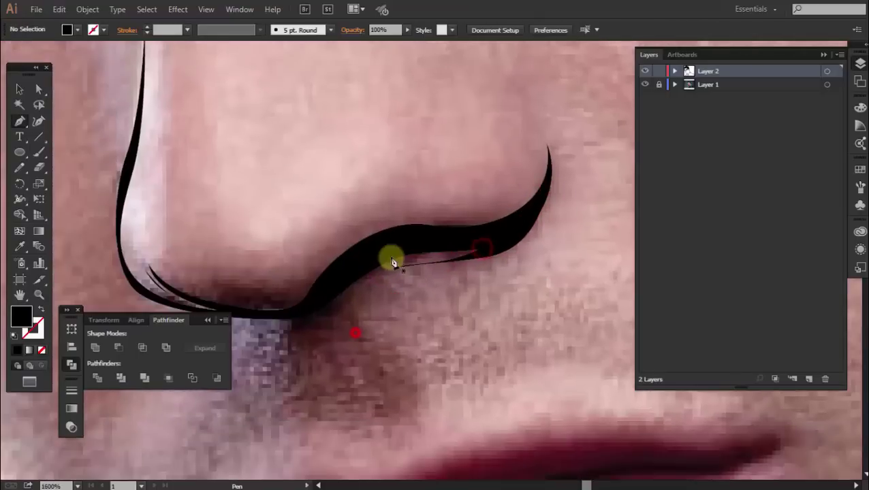
pyautogui.moveTo(313, 327); pyautogui.dragTo(362, 275)
pyautogui.keyDown('ctrl'); pyautogui.click(390, 261); pyautogui.keyUp('ctrl')
pyautogui.scroll(-2, 427, 285)
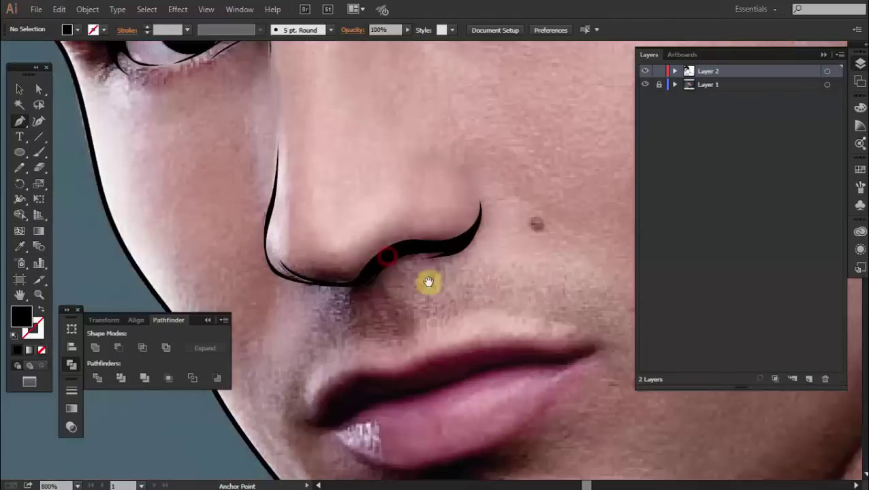
pyautogui.scroll(-2, 429, 283)
# - With the reference photo visible, start the mouth line and curve it along the lower lip edge
pyautogui.click(644, 85)
pyautogui.scroll(-2, 388, 242)
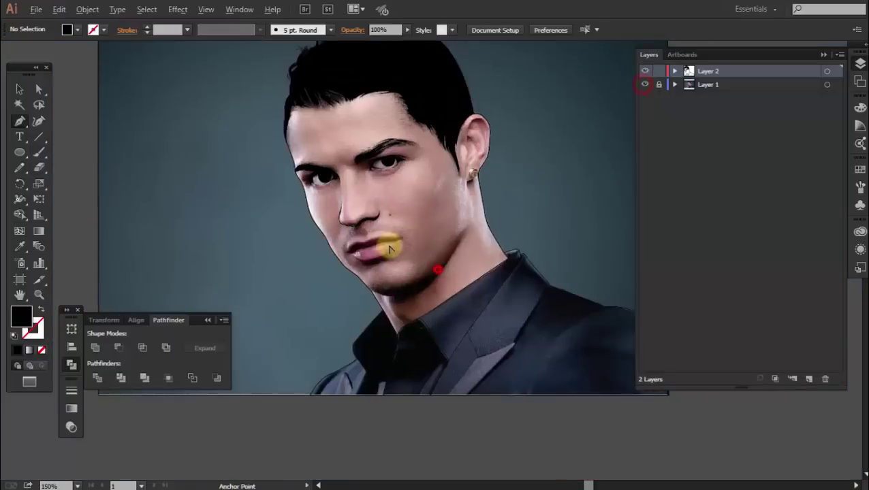
pyautogui.scroll(3, 368, 272)
pyautogui.scroll(2, 471, 254)
pyautogui.scroll(2, 538, 217)
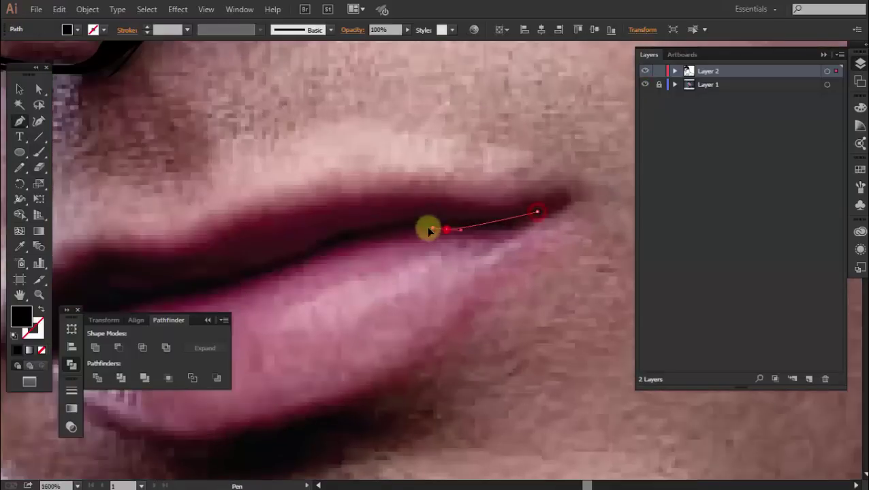
pyautogui.moveTo(429, 232); pyautogui.dragTo(316, 254)
pyautogui.moveTo(272, 283)
pyautogui.mouseDown()
pyautogui.moveTo(338, 265)
pyautogui.moveTo(376, 297)
pyautogui.mouseUp()
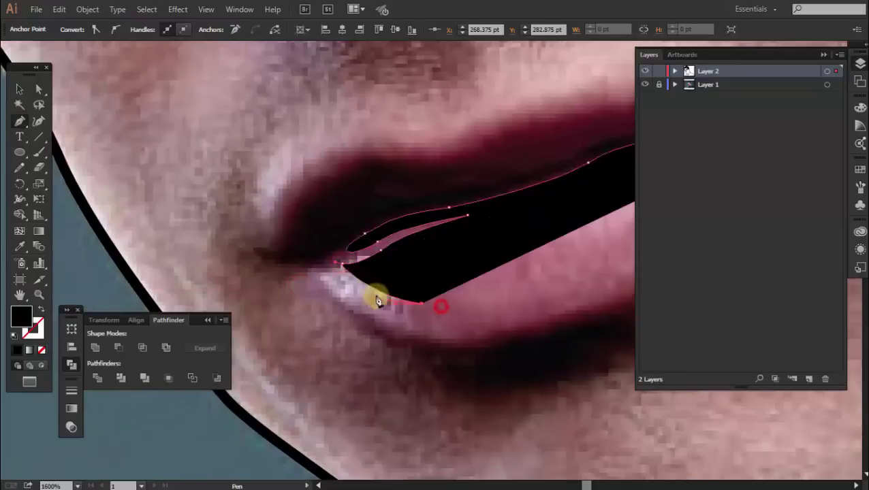
pyautogui.moveTo(316, 258); pyautogui.dragTo(345, 295)
# - Trace the lower lip around the mouth corner and close it into a filled black shape
pyautogui.moveTo(438, 332); pyautogui.dragTo(355, 288)
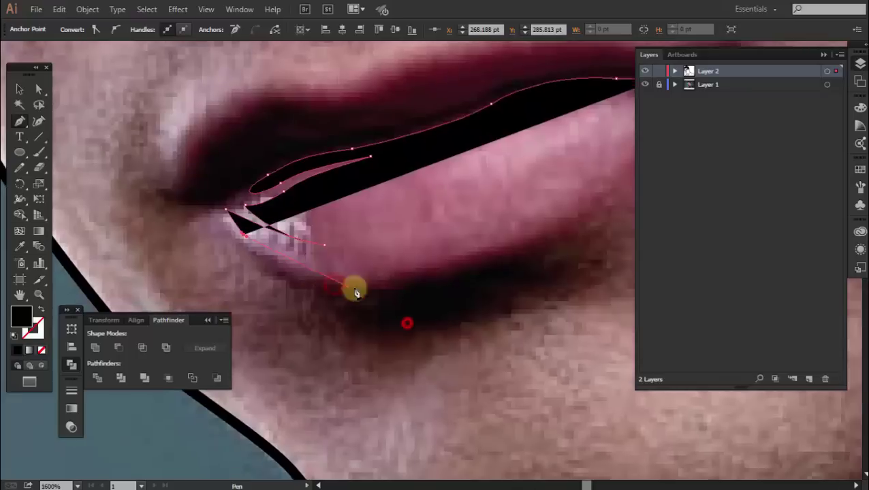
pyautogui.moveTo(402, 268); pyautogui.dragTo(345, 268)
pyautogui.moveTo(453, 218); pyautogui.dragTo(370, 275)
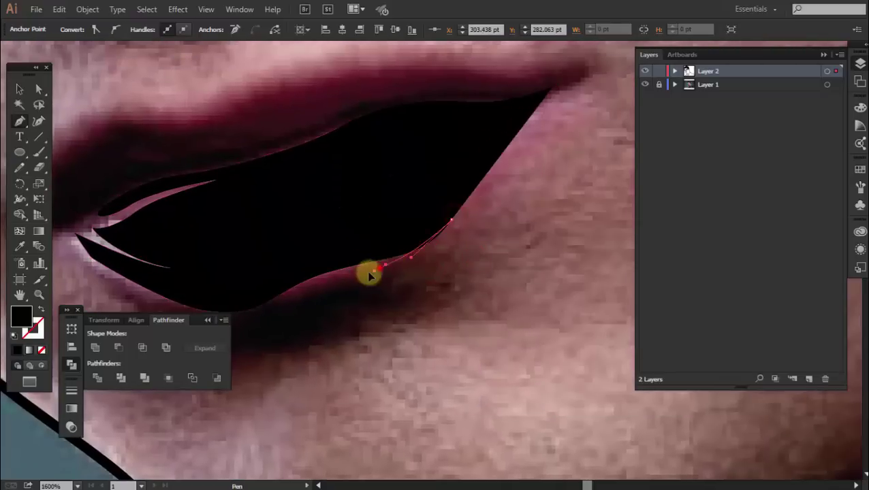
pyautogui.moveTo(456, 243); pyautogui.dragTo(490, 179)
pyautogui.moveTo(380, 285); pyautogui.dragTo(403, 287)
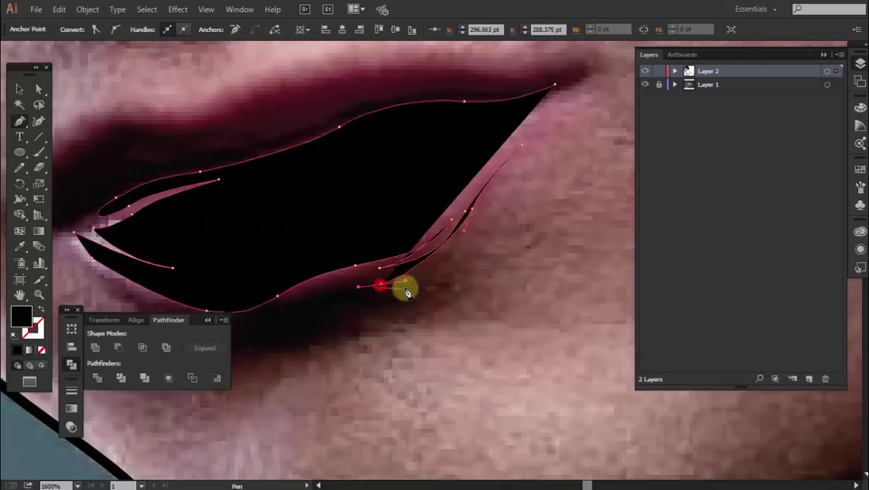
pyautogui.moveTo(364, 321)
pyautogui.mouseDown()
pyautogui.moveTo(473, 252)
pyautogui.moveTo(272, 248)
pyautogui.mouseUp()
pyautogui.moveTo(324, 258)
pyautogui.mouseDown()
pyautogui.moveTo(249, 228)
pyautogui.moveTo(300, 287)
pyautogui.moveTo(336, 287)
pyautogui.moveTo(355, 256)
pyautogui.moveTo(398, 229)
pyautogui.mouseUp()
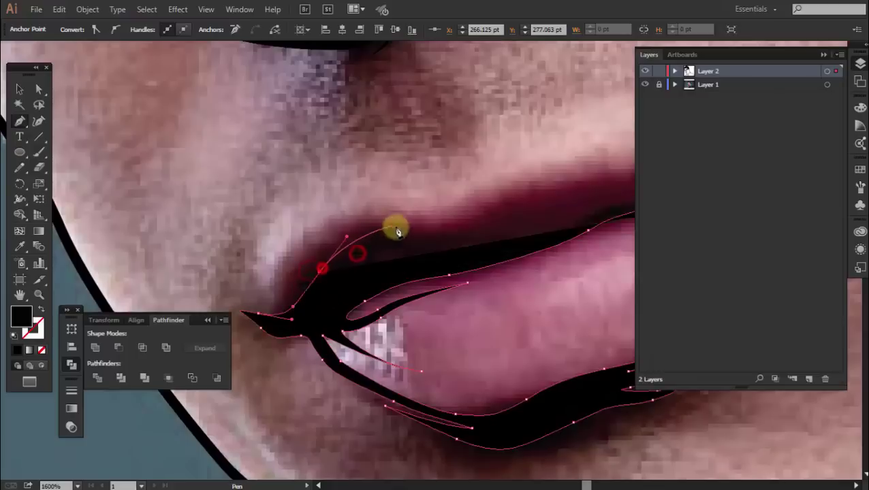
# - Draw the closed upper lip shape and a thin sliver curving inside it
pyautogui.moveTo(498, 211); pyautogui.dragTo(481, 237)
pyautogui.moveTo(422, 236)
pyautogui.mouseDown()
pyautogui.moveTo(365, 248)
pyautogui.moveTo(395, 245)
pyautogui.moveTo(361, 258)
pyautogui.moveTo(430, 258)
pyautogui.moveTo(330, 293)
pyautogui.moveTo(482, 210)
pyautogui.mouseUp()
pyautogui.keyDown('ctrl'); pyautogui.click(402, 225); pyautogui.keyUp('ctrl')
pyautogui.click(402, 202)
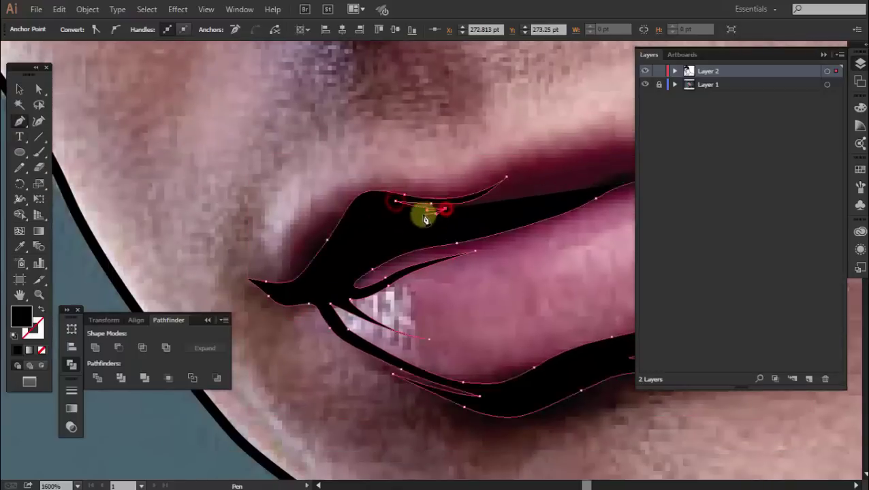
pyautogui.click(380, 243)
pyautogui.moveTo(385, 252)
pyautogui.mouseDown()
pyautogui.moveTo(286, 289)
pyautogui.moveTo(460, 243)
pyautogui.mouseUp()
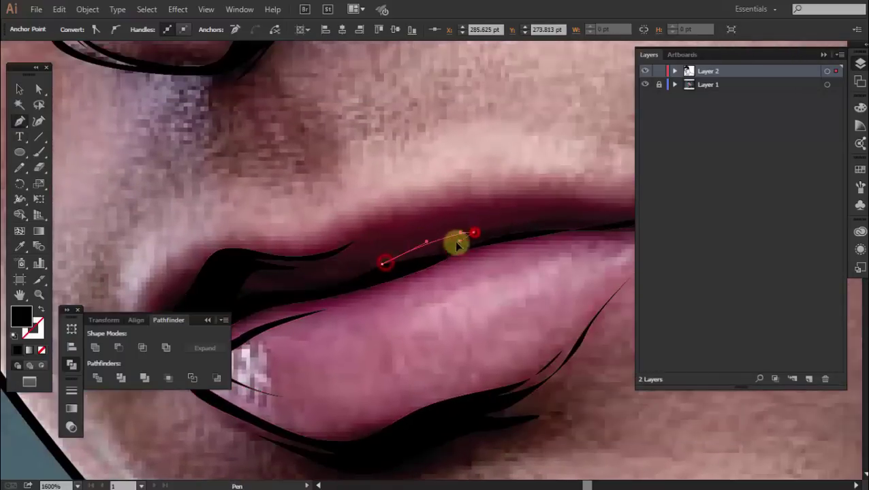
pyautogui.click(387, 279)
# - Zoom out and toggle the reference photo off and on to check the lips
pyautogui.hotkey('ctrl', '-')
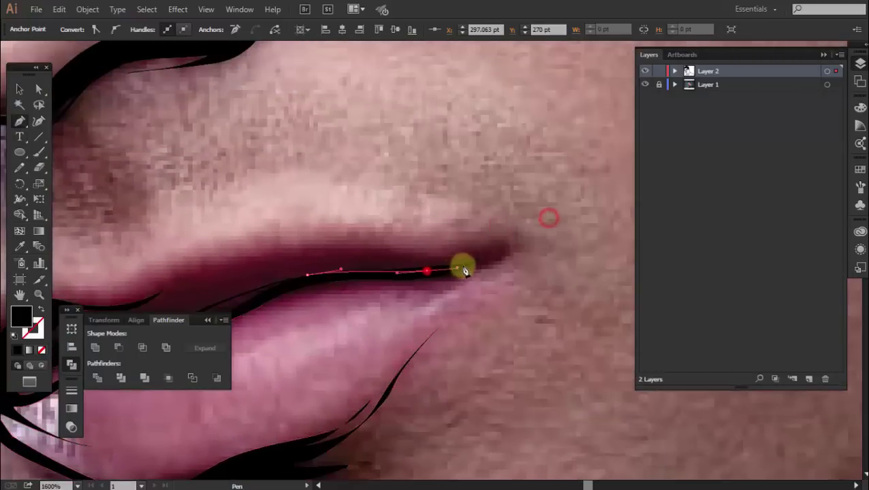
pyautogui.keyDown('ctrl'); pyautogui.click(474, 259); pyautogui.keyUp('ctrl')
pyautogui.click(645, 84)
pyautogui.hotkey('ctrl', '-')
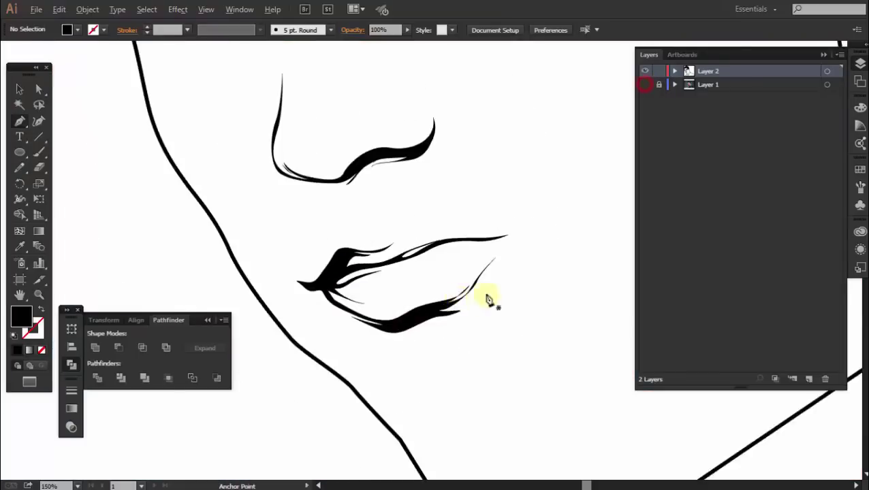
pyautogui.hotkey('ctrl', '-')
pyautogui.hotkey('ctrl', '-')
pyautogui.click(645, 84)
pyautogui.hotkey('ctrl', '+')
pyautogui.hotkey('ctrl', '+')
pyautogui.hotkey('ctrl', '+')
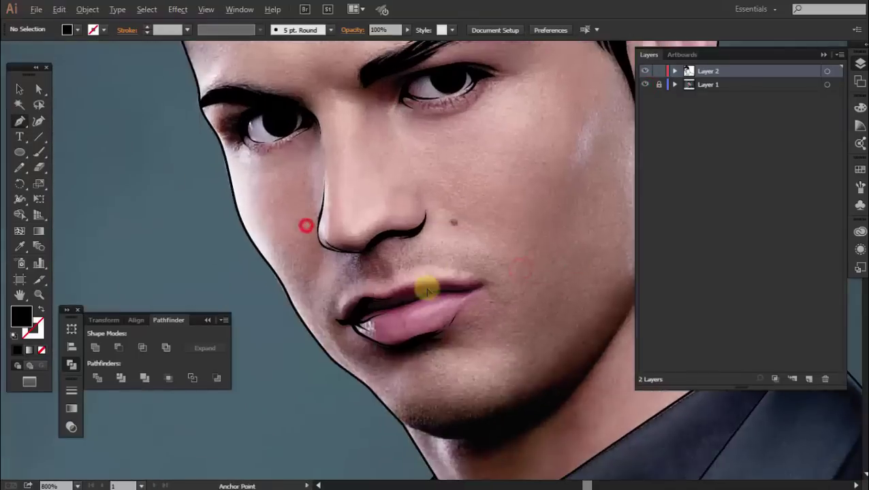
pyautogui.hotkey('ctrl', '+')
pyautogui.hotkey('ctrl', '+')
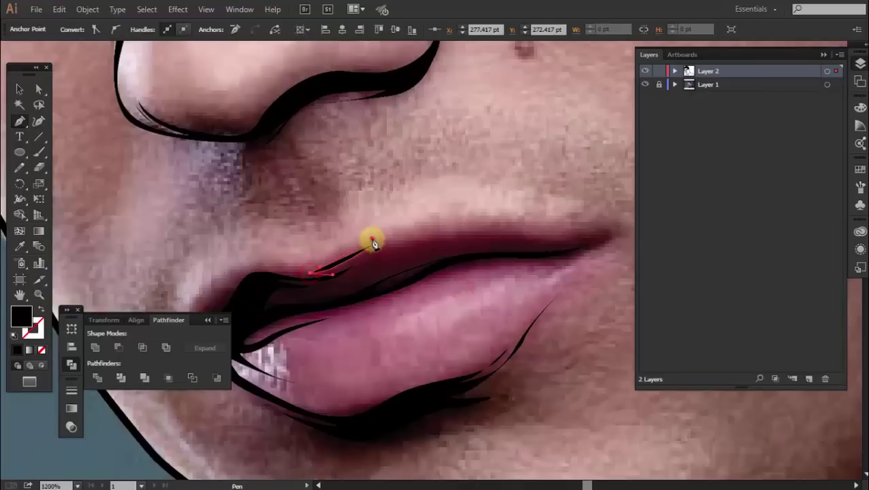
# - Add a curved stroke along the upper lip line, then compare it against the photo
pyautogui.moveTo(368, 240); pyautogui.dragTo(410, 228)
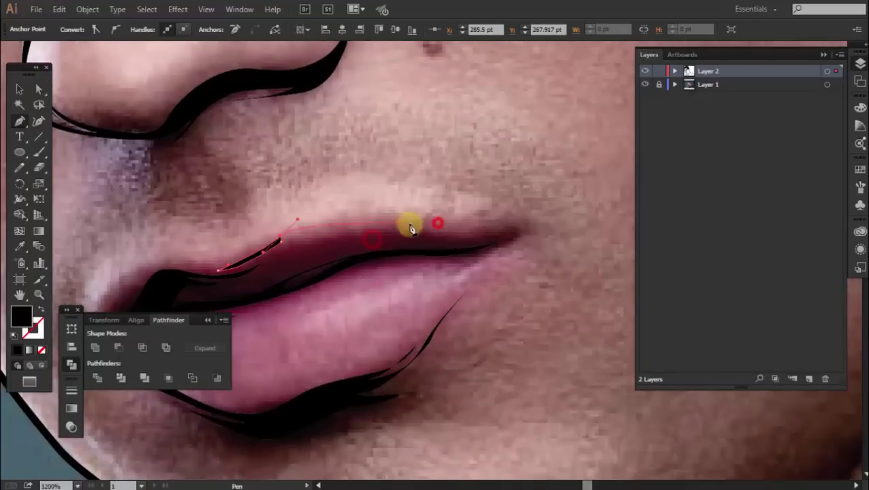
pyautogui.keyDown('ctrl'); pyautogui.click(322, 266); pyautogui.keyUp('ctrl')
pyautogui.hotkey('ctrl', '-')
pyautogui.hotkey('ctrl', '-')
pyautogui.hotkey('ctrl', '-')
pyautogui.click(645, 84)
# - Zoom in on the chin and select the chin outline path's points
pyautogui.moveTo(412, 181); pyautogui.dragTo(385, 276)
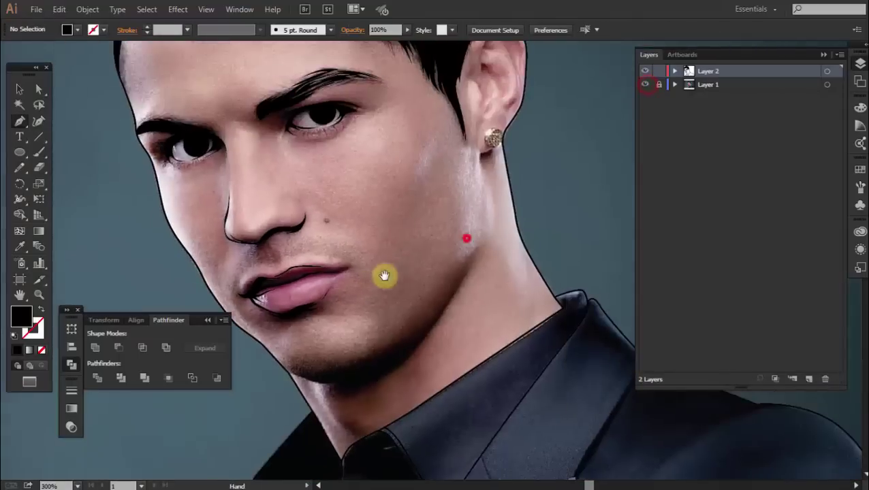
pyautogui.hotkey('ctrl', '+')
pyautogui.hotkey('ctrl', '+')
pyautogui.hotkey('ctrl', '+')
pyautogui.hotkey('ctrl', '+')
pyautogui.click(283, 285)
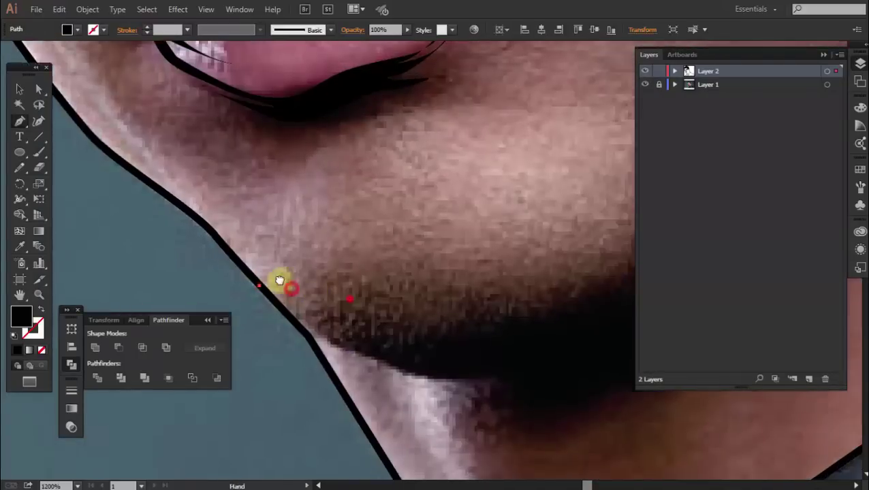
pyautogui.hotkey('ctrl', '-')
pyautogui.hotkey('ctrl', '-')
pyautogui.hotkey('ctrl', '-')
pyautogui.keyDown('ctrl'); pyautogui.click(380, 283); pyautogui.keyUp('ctrl')
pyautogui.hotkey('ctrl', '+')
pyautogui.hotkey('ctrl', '+')
pyautogui.moveTo(317, 291)
pyautogui.mouseDown()
pyautogui.moveTo(474, 186)
pyautogui.moveTo(406, 179)
pyautogui.moveTo(436, 137)
pyautogui.mouseUp()
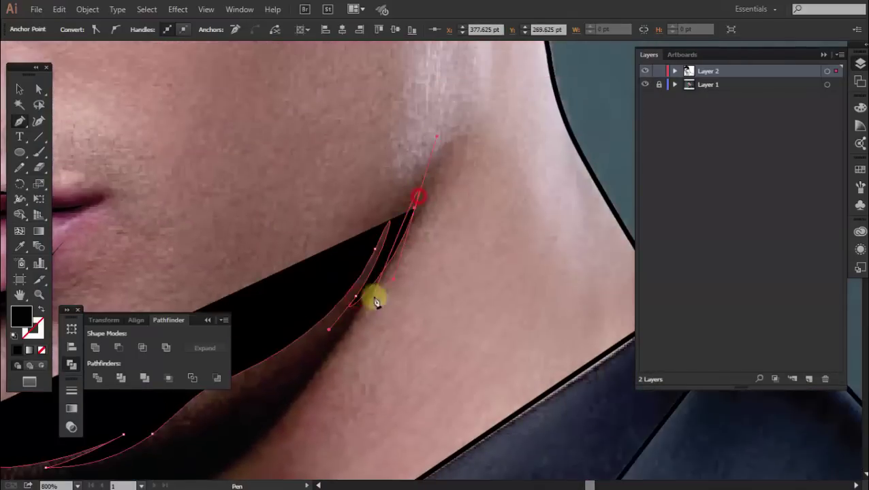
# - Trace the jaw shadow along the neck and around the chin, closing it as a shape
pyautogui.click(417, 210)
pyautogui.moveTo(281, 378)
pyautogui.mouseDown()
pyautogui.moveTo(308, 300)
pyautogui.moveTo(354, 242)
pyautogui.moveTo(446, 184)
pyautogui.mouseUp()
pyautogui.moveTo(260, 265); pyautogui.dragTo(227, 245)
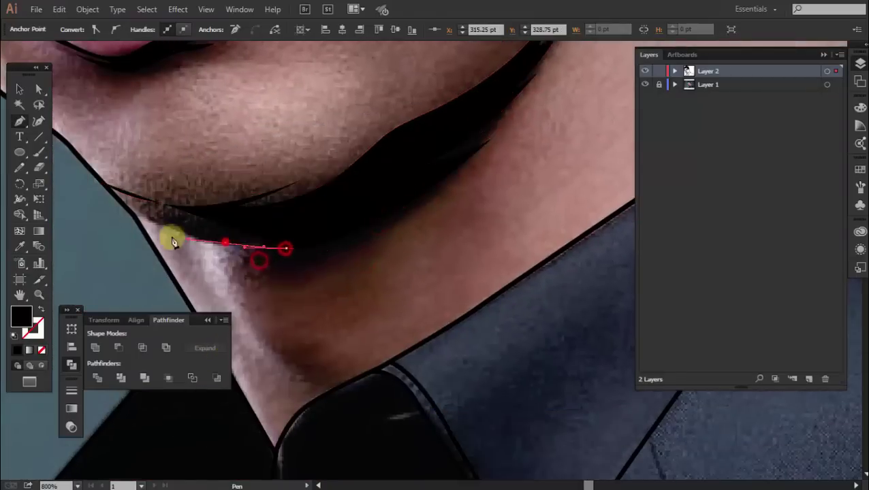
pyautogui.scroll(-3, 224, 245)
pyautogui.moveTo(175, 189); pyautogui.dragTo(142, 174)
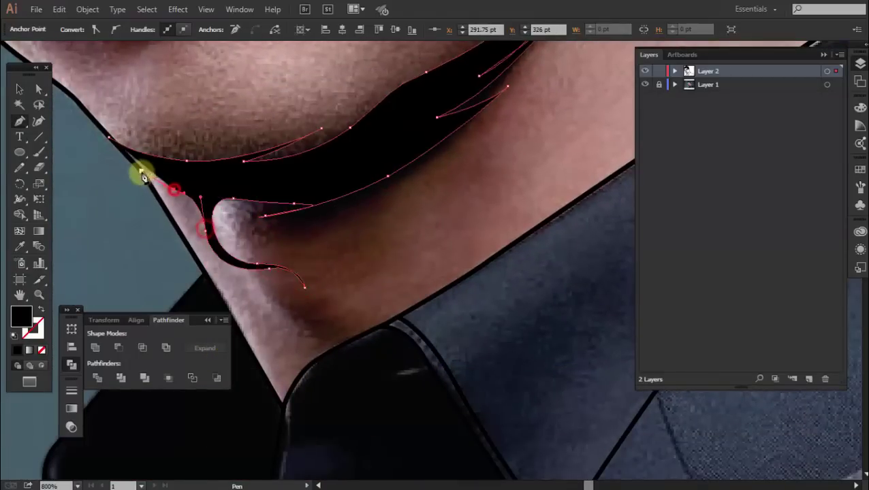
pyautogui.hscroll(3, 252, 209)
pyautogui.scroll(-3, 251, 209)
pyautogui.moveTo(186, 197); pyautogui.dragTo(259, 202)
pyautogui.click(188, 196)
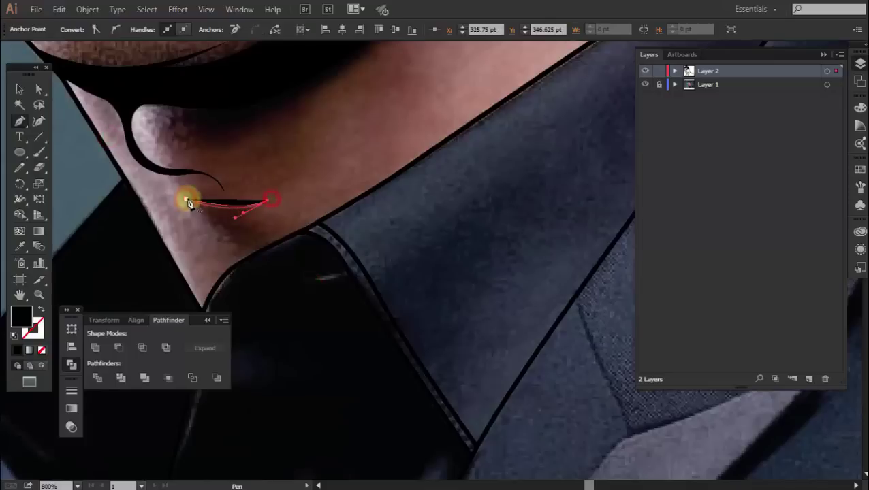
# - Zoom out over the lower face and hide the photo to view only the line art
pyautogui.keyDown('ctrl'); pyautogui.keyDown('alt'); pyautogui.click(361, 118); pyautogui.keyUp('alt'); pyautogui.keyUp('ctrl')
pyautogui.keyDown('ctrl'); pyautogui.keyDown('alt'); pyautogui.click(374, 160); pyautogui.keyUp('alt'); pyautogui.keyUp('ctrl')
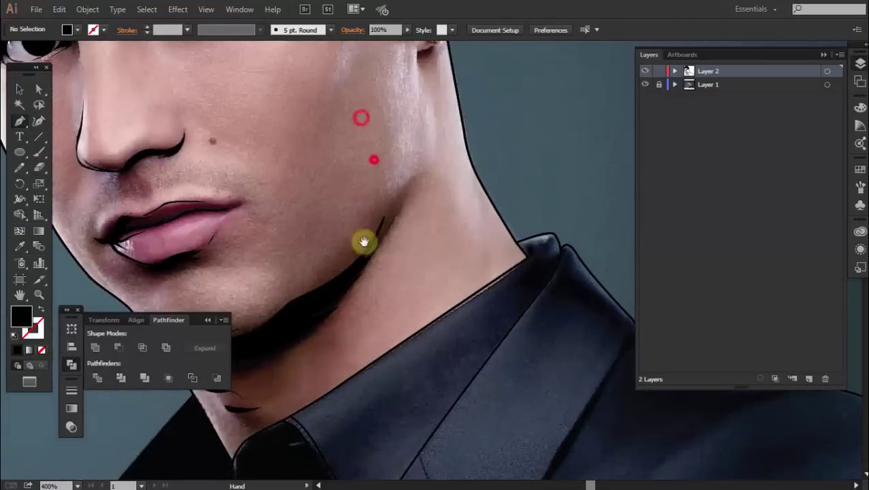
pyautogui.click(644, 84)
pyautogui.keyDown('ctrl'); pyautogui.keyDown('alt'); pyautogui.click(446, 220); pyautogui.keyUp('alt'); pyautogui.keyUp('ctrl')
# - Show the photo, zoom into the ear, and outline the earring with curved anchors
pyautogui.click(644, 85)
pyautogui.keyDown('ctrl'); pyautogui.click(508, 181); pyautogui.keyUp('ctrl')
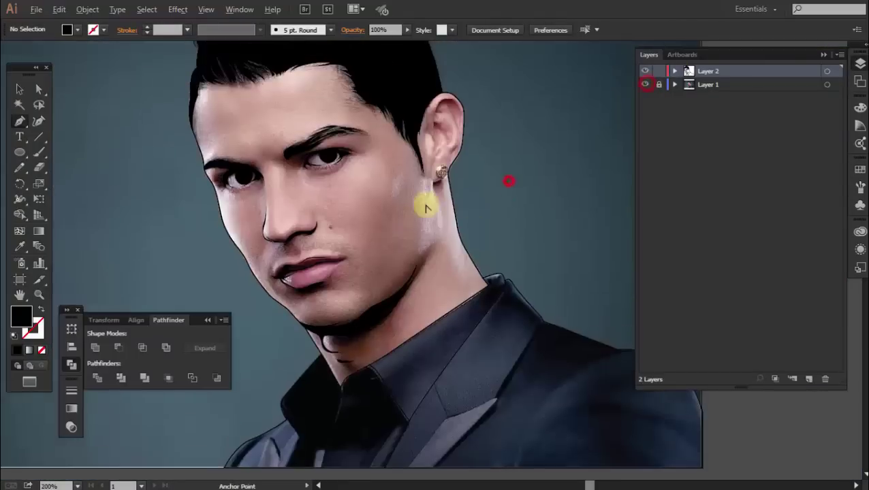
pyautogui.keyDown('ctrl'); pyautogui.click(423, 176); pyautogui.keyUp('ctrl')
pyautogui.keyDown('ctrl'); pyautogui.click(434, 270); pyautogui.keyUp('ctrl')
pyautogui.keyDown('ctrl'); pyautogui.click(457, 219); pyautogui.keyUp('ctrl')
pyautogui.moveTo(477, 263); pyautogui.dragTo(462, 252)
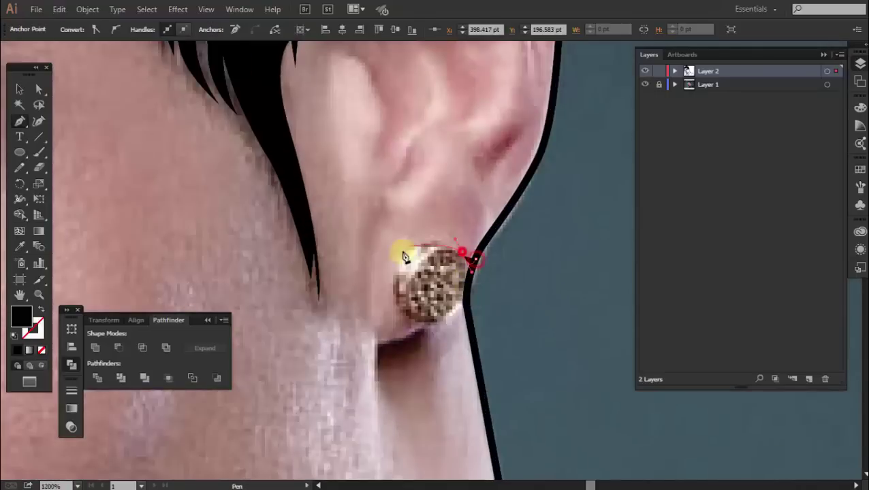
pyautogui.keyDown('ctrl'); pyautogui.click(383, 304); pyautogui.keyUp('ctrl')
pyautogui.moveTo(438, 223); pyautogui.dragTo(453, 228)
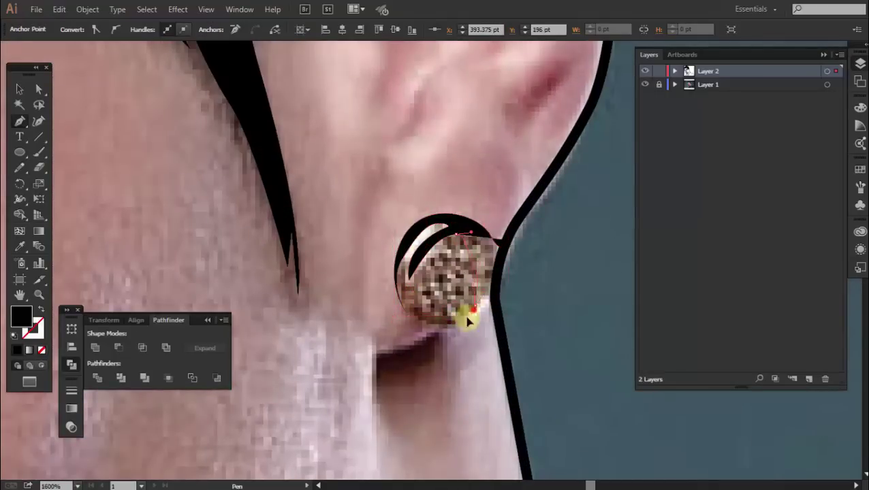
# - Trace the shadow below the earring, curving it along the ear's edge
pyautogui.click(394, 291)
pyautogui.click(399, 143)
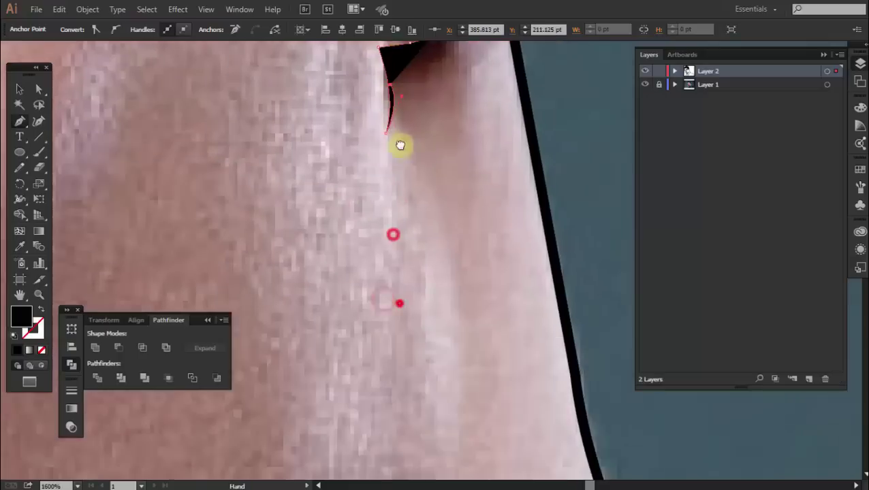
pyautogui.click(415, 258)
pyautogui.click(399, 320)
pyautogui.moveTo(413, 256); pyautogui.dragTo(434, 230)
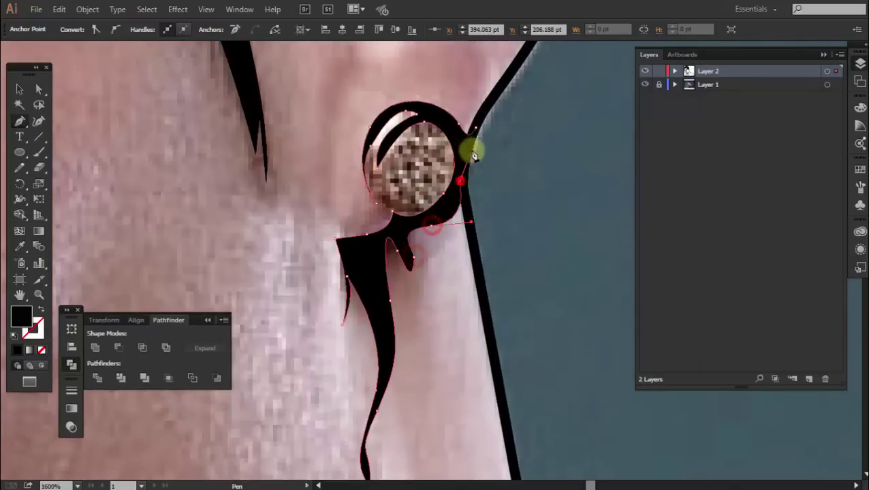
pyautogui.scroll(-5, 461, 177)
pyautogui.scroll(3, 444, 188)
# - Draw and close the black shape for the upper ear fold
pyautogui.click(360, 286)
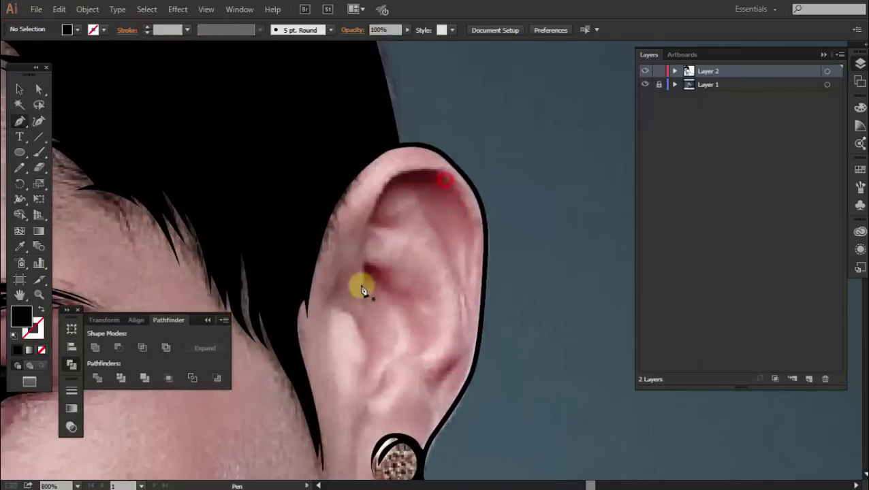
pyautogui.click(363, 239)
pyautogui.moveTo(463, 235); pyautogui.dragTo(467, 275)
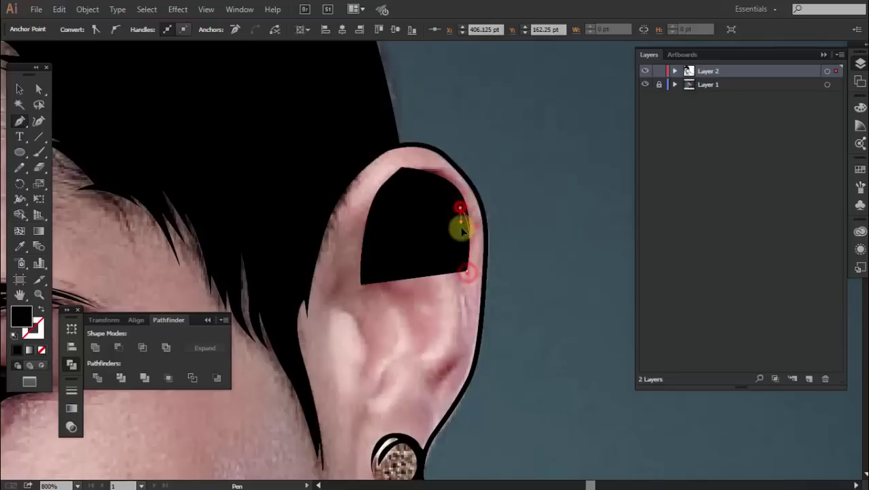
pyautogui.moveTo(461, 230); pyautogui.dragTo(408, 184)
pyautogui.click(455, 265)
pyautogui.scroll(-3, 455, 266)
pyautogui.moveTo(446, 208); pyautogui.dragTo(453, 228)
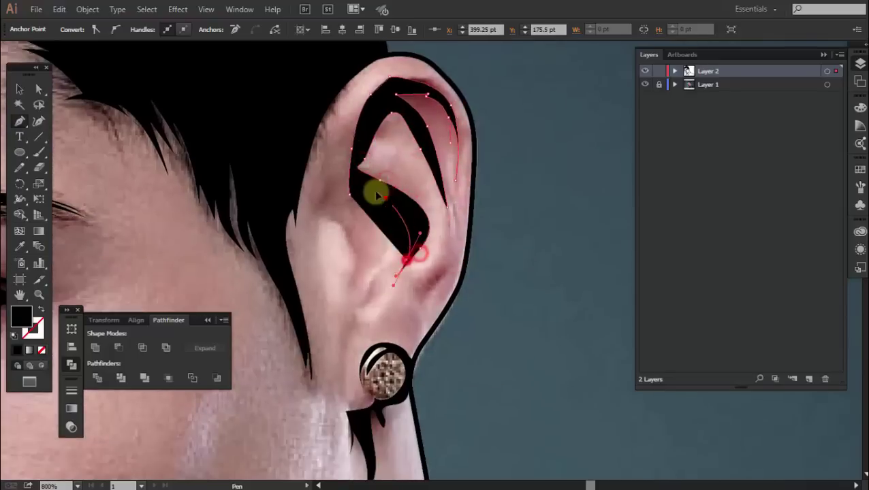
pyautogui.click(349, 194)
pyautogui.scroll(-1, 402, 213)
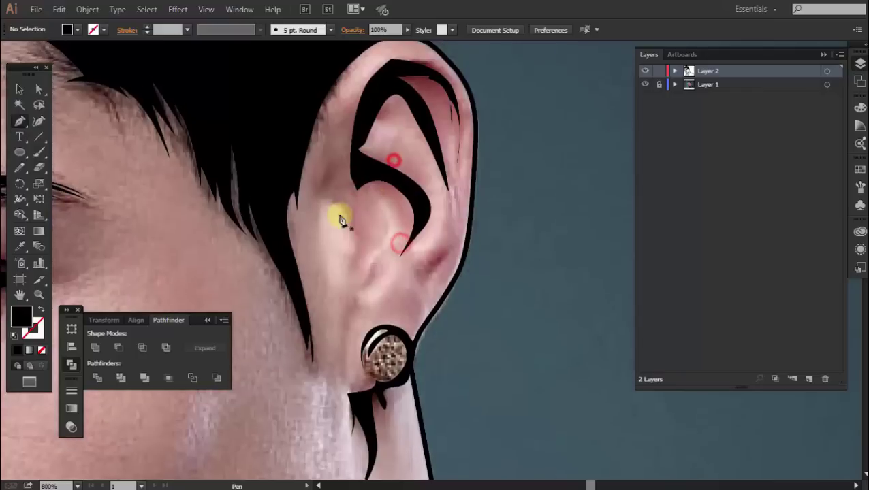
# - Add closed shapes for the ear crease and another inner ear fold
pyautogui.click(331, 201)
pyautogui.moveTo(366, 230); pyautogui.dragTo(368, 271)
pyautogui.click(339, 210)
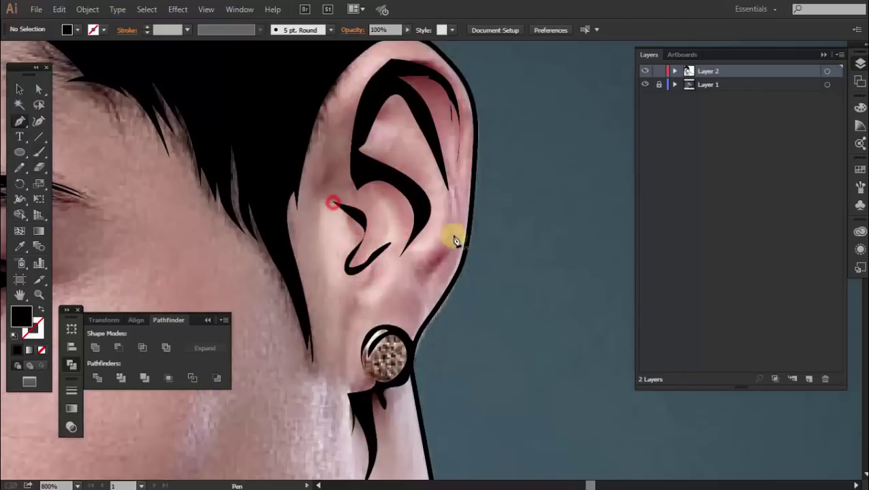
pyautogui.click(455, 223)
pyautogui.moveTo(438, 269); pyautogui.dragTo(412, 307)
pyautogui.click(452, 225)
pyautogui.scroll(-3, 463, 224)
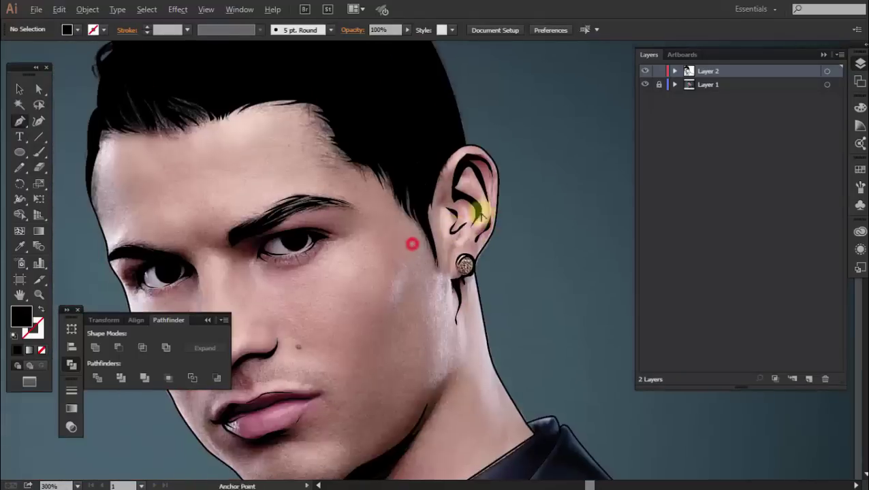
pyautogui.scroll(-2, 511, 192)
# - Check the ear line art against the photo, then begin tracing the collar's lapel edge
pyautogui.click(645, 84)
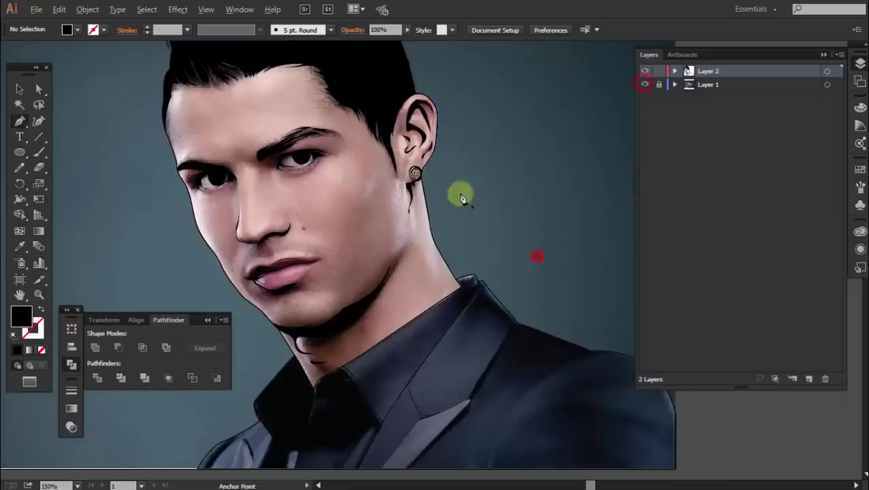
pyautogui.scroll(-2, 397, 256)
pyautogui.scroll(1, 397, 256)
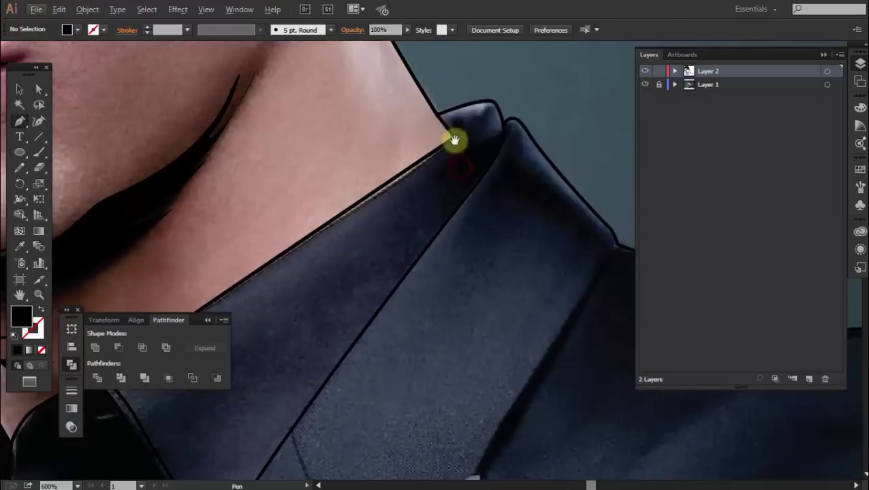
pyautogui.scroll(2, 454, 140)
pyautogui.click(437, 170)
pyautogui.click(374, 229)
pyautogui.scroll(-2, 374, 229)
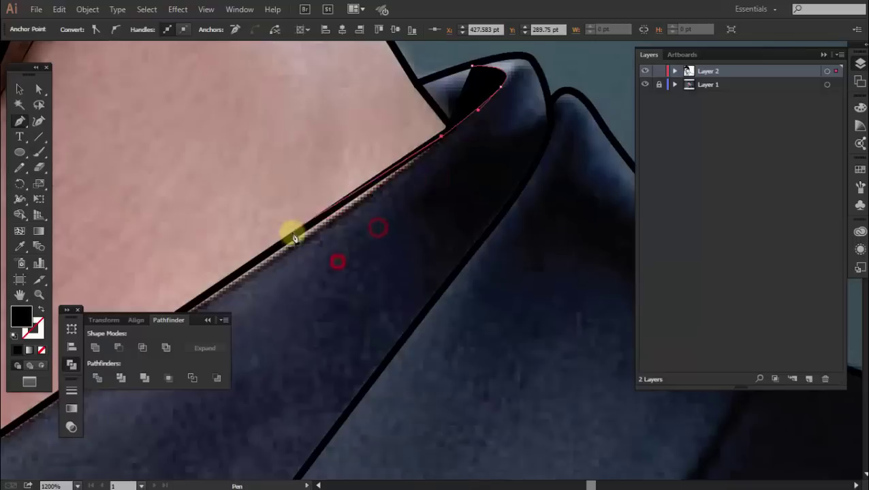
pyautogui.click(292, 236)
pyautogui.scroll(-2, 437, 232)
pyautogui.click(443, 210)
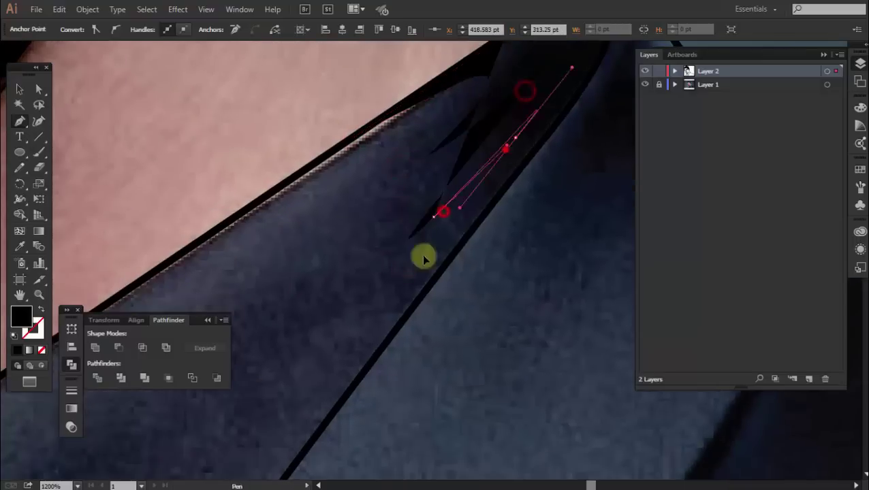
# - Extend the collar shadow path along the lapel, around the collar tip and along its edge
pyautogui.scroll(-2, 423, 256)
pyautogui.click(481, 187)
pyautogui.scroll(-3, 483, 202)
pyautogui.click(425, 195)
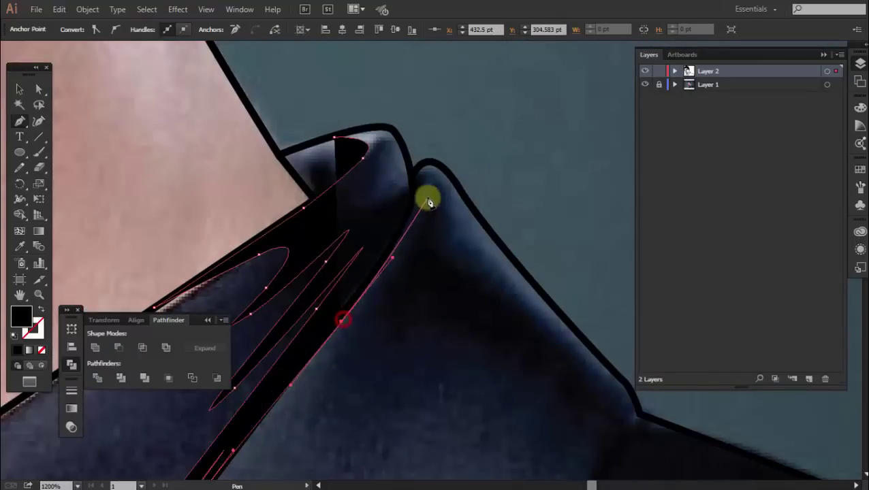
pyautogui.click(361, 297)
pyautogui.moveTo(361, 297); pyautogui.dragTo(434, 252)
pyautogui.scroll(-3, 501, 204)
pyautogui.moveTo(479, 234); pyautogui.dragTo(384, 284)
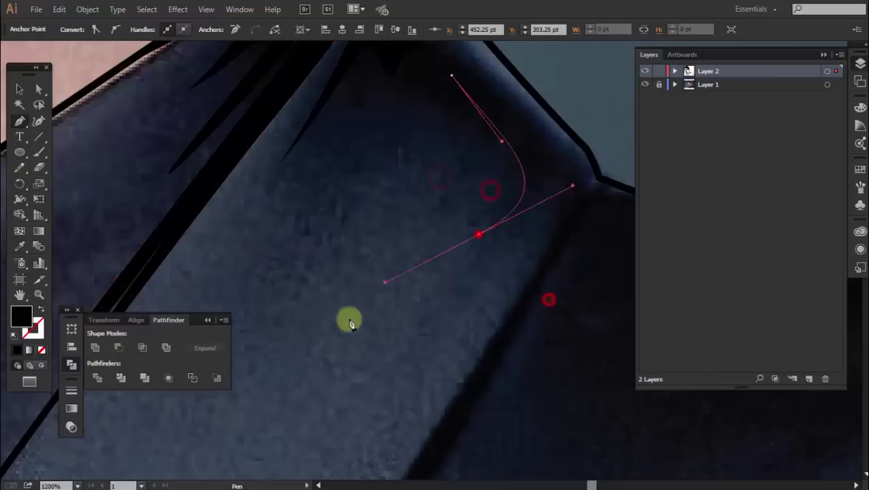
pyautogui.scroll(-2, 349, 321)
pyautogui.click(520, 235)
# - Finish the collar outline at the tip and deselect the completed collar shadow path
pyautogui.scroll(-3, 559, 174)
pyautogui.click(426, 377)
pyautogui.click(267, 159)
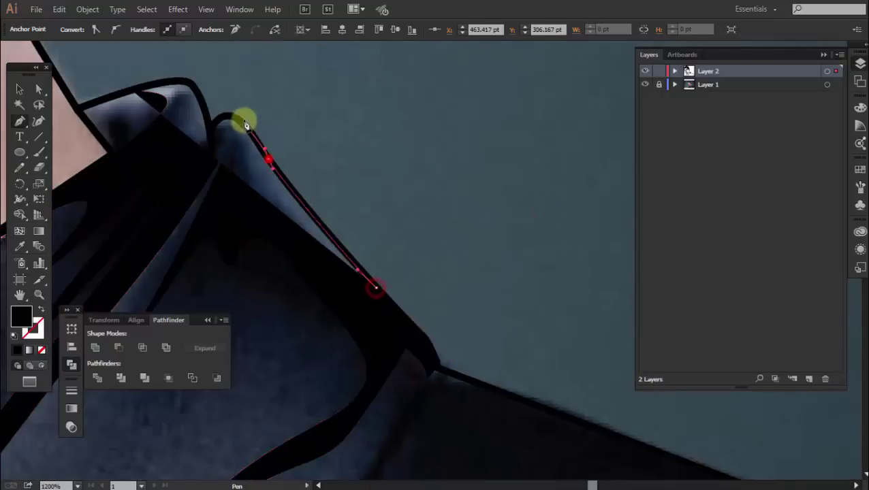
pyautogui.click(233, 120)
pyautogui.hotkey('ctrl', '+')
pyautogui.click(284, 303)
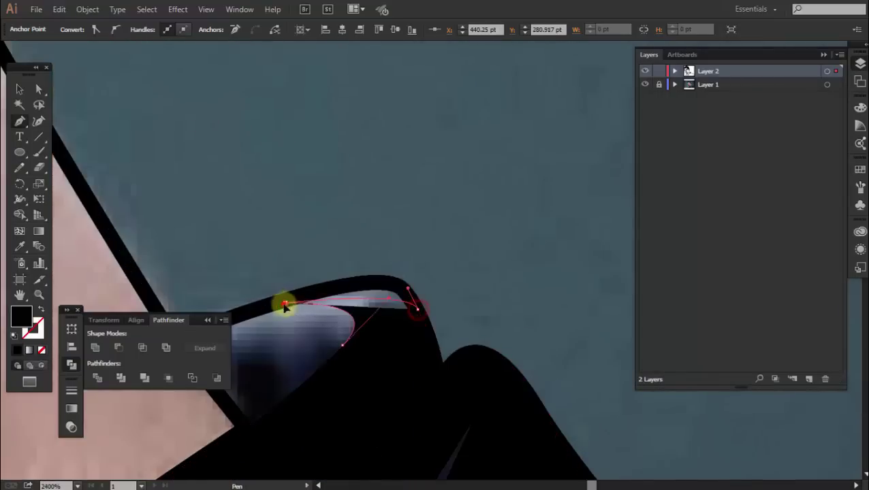
pyautogui.scroll(-5, 334, 321)
pyautogui.hotkey('ctrl', 'shift', 'a')
pyautogui.scroll(-3, 409, 239)
pyautogui.scroll(3, 390, 203)
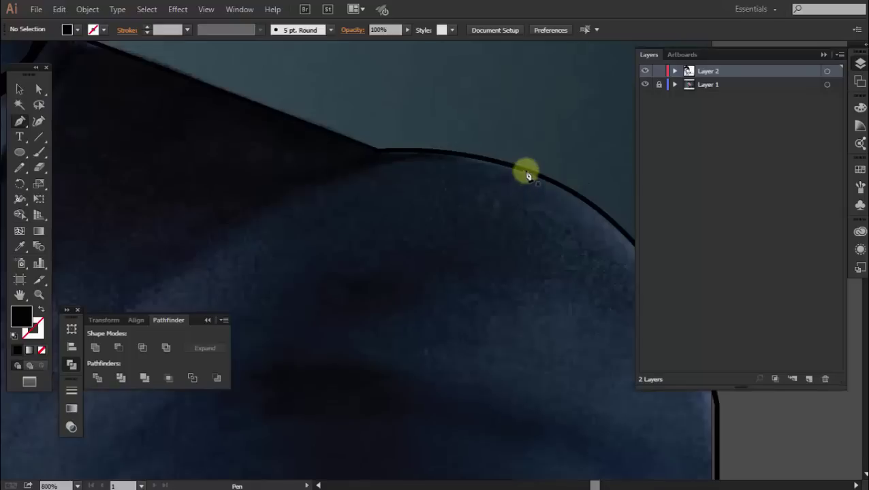
# - Draw a curved shadow shape on the shoulder and close a lapel shadow shape
pyautogui.click(522, 175)
pyautogui.moveTo(365, 209); pyautogui.dragTo(263, 326)
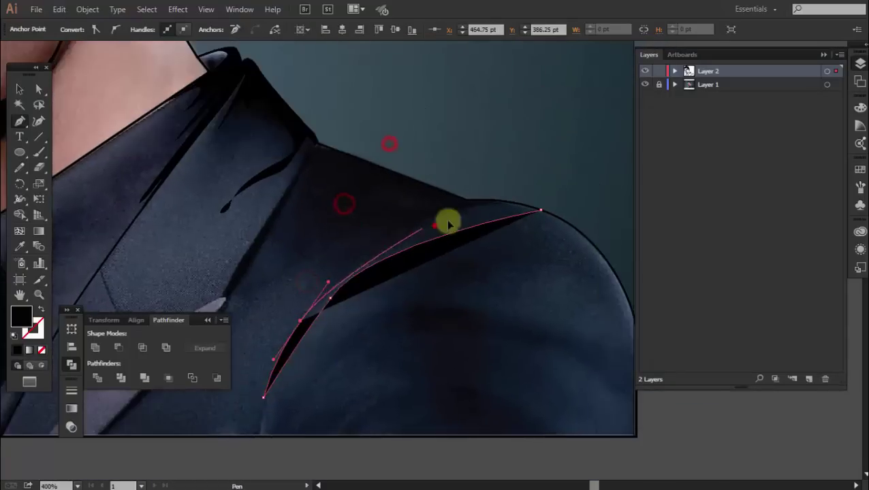
pyautogui.click(300, 321)
pyautogui.click(263, 397)
pyautogui.moveTo(327, 250); pyautogui.dragTo(318, 253)
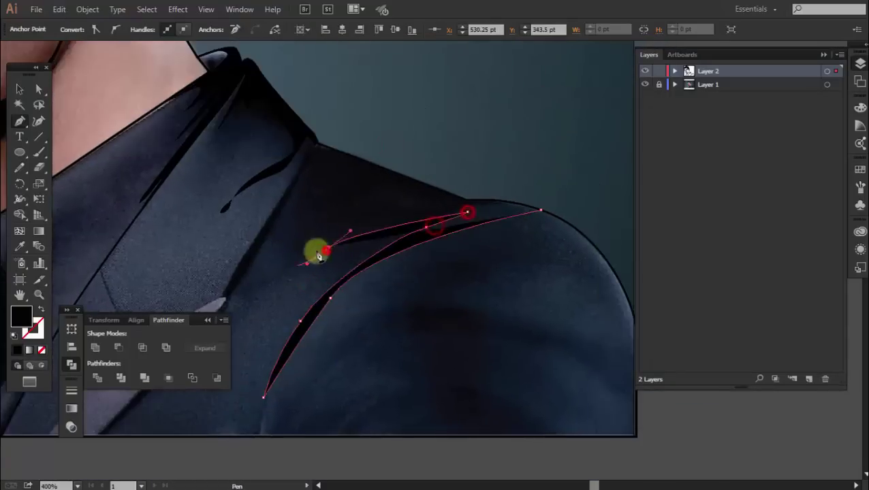
pyautogui.scroll(-5, 304, 220)
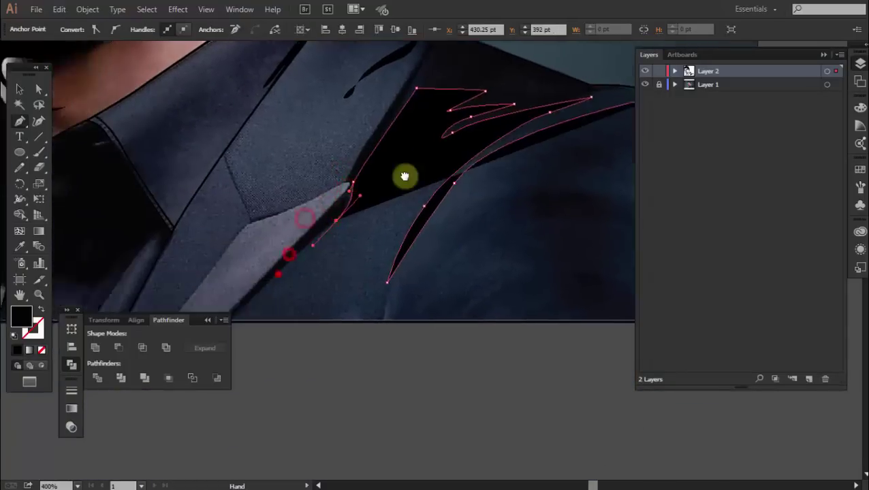
pyautogui.click(409, 141)
pyautogui.click(249, 253)
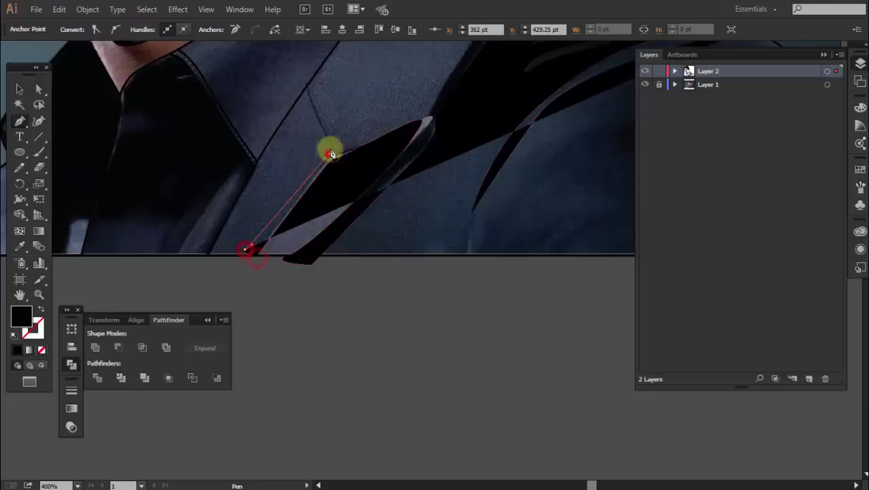
# - Undo the stray black lapel fill and resume the line along the grey lapel edge
pyautogui.keyDown('ctrl'); pyautogui.click(317, 185); pyautogui.keyUp('ctrl')
pyautogui.scroll(3, 324, 233)
pyautogui.hotkey('ctrl', 'z')
pyautogui.hotkey('ctrl', 'z')
pyautogui.hotkey('ctrl', 'z')
pyautogui.hotkey('ctrl', 'z')
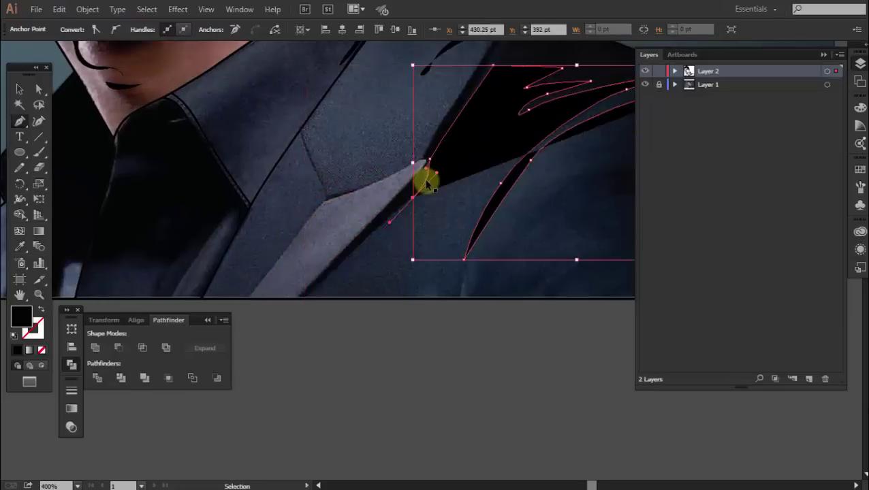
pyautogui.click(424, 183)
pyautogui.click(299, 307)
pyautogui.scroll(2, 314, 293)
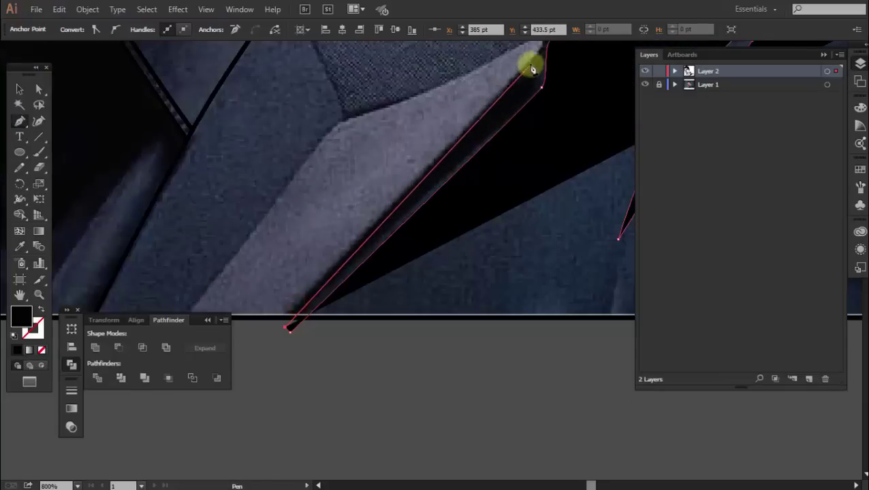
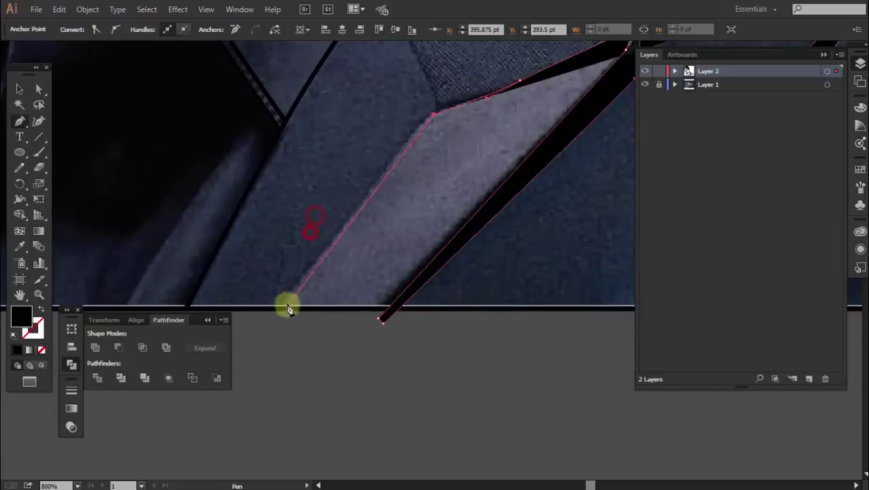
# - Close the black lapel shadow shape back at its starting point
pyautogui.click(288, 310)
pyautogui.moveTo(427, 112)
pyautogui.mouseDown()
pyautogui.moveTo(461, 271)
pyautogui.moveTo(307, 346)
pyautogui.mouseUp()
pyautogui.click(409, 140)
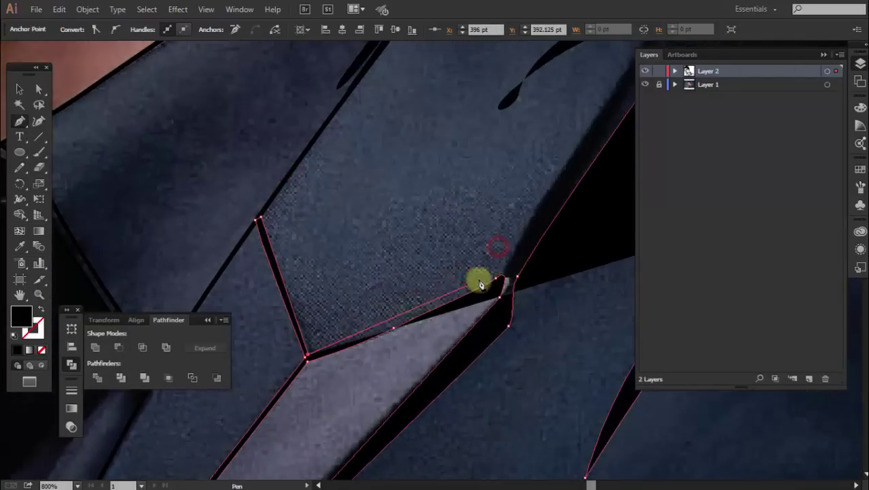
# - Trace a curved black shadow outline along the collar's dark edge
pyautogui.moveTo(453, 301)
pyautogui.mouseDown()
pyautogui.moveTo(538, 159)
pyautogui.moveTo(399, 292)
pyautogui.mouseUp()
pyautogui.click(373, 302)
pyautogui.click(423, 258)
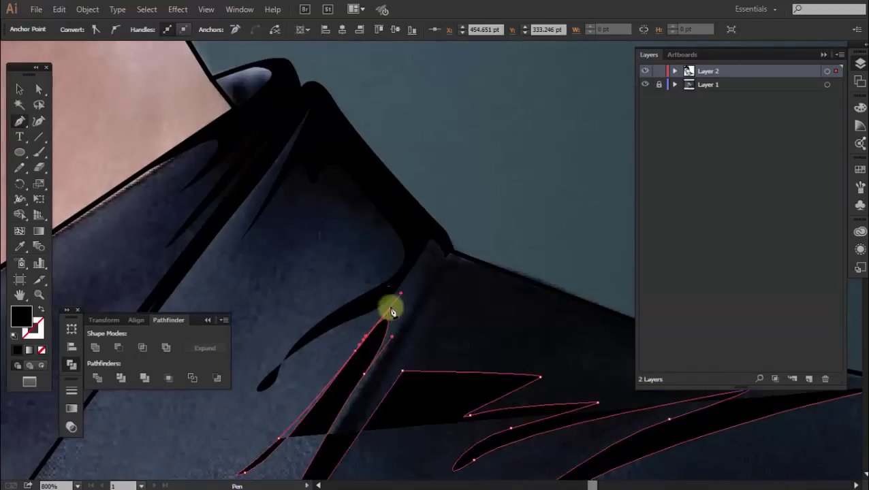
pyautogui.click(425, 276)
pyautogui.moveTo(439, 233); pyautogui.dragTo(460, 269)
# - Trace and close the black shoulder shadow shape, then deselect it
pyautogui.moveTo(590, 297); pyautogui.dragTo(293, 259)
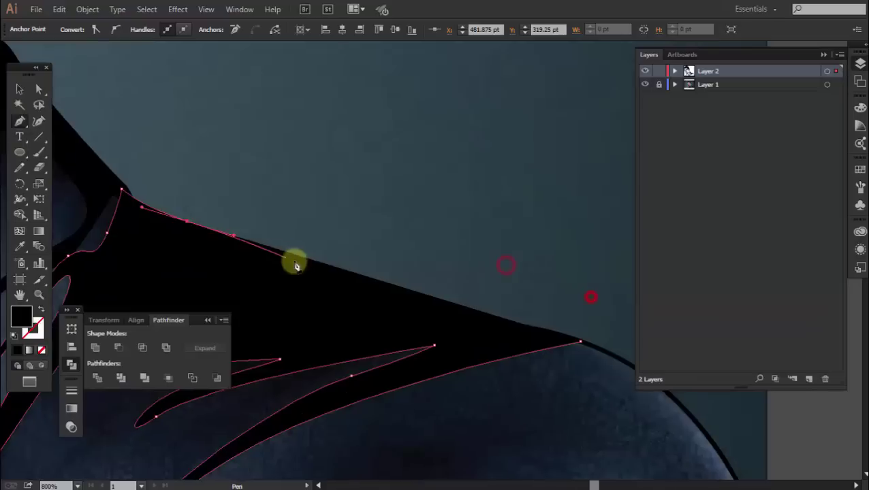
pyautogui.click(197, 236)
pyautogui.click(579, 342)
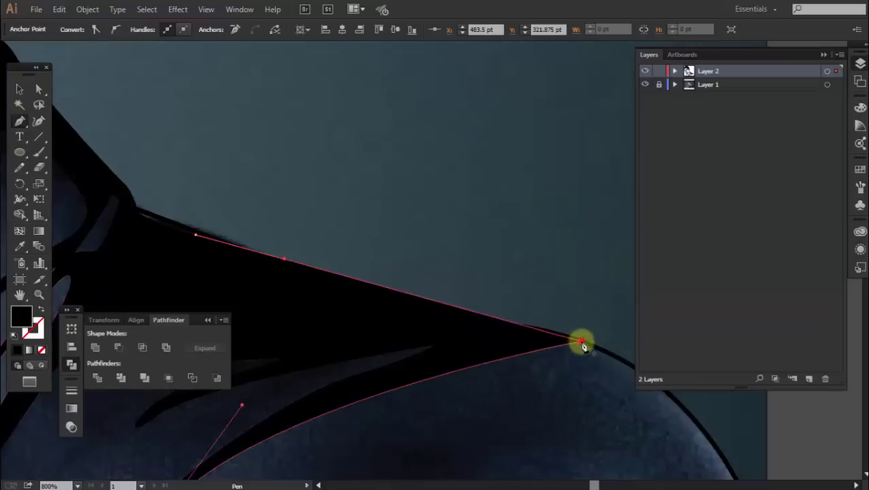
pyautogui.hotkey('ctrl', 'shift', 'a')
pyautogui.scroll(-2, 357, 293)
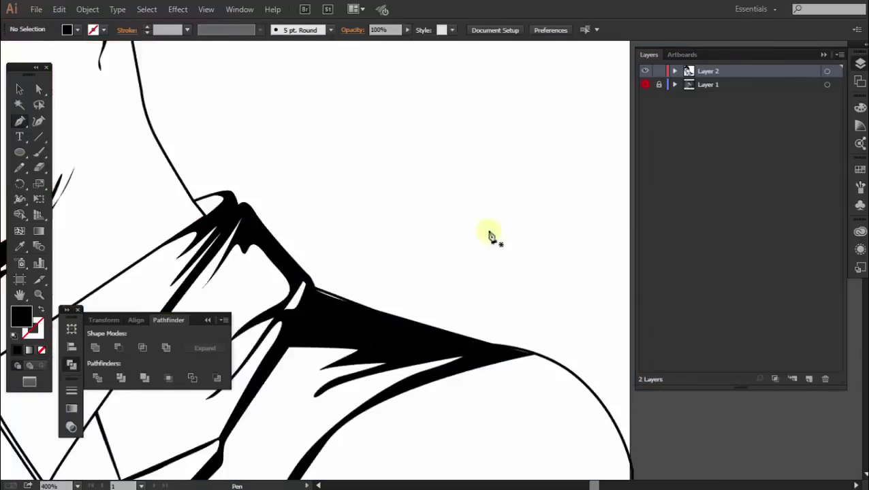
pyautogui.scroll(-3, 454, 325)
pyautogui.scroll(1, 483, 277)
# - Outline the collar's upper curve down to its bottom corners, curving along the fold
pyautogui.click(644, 85)
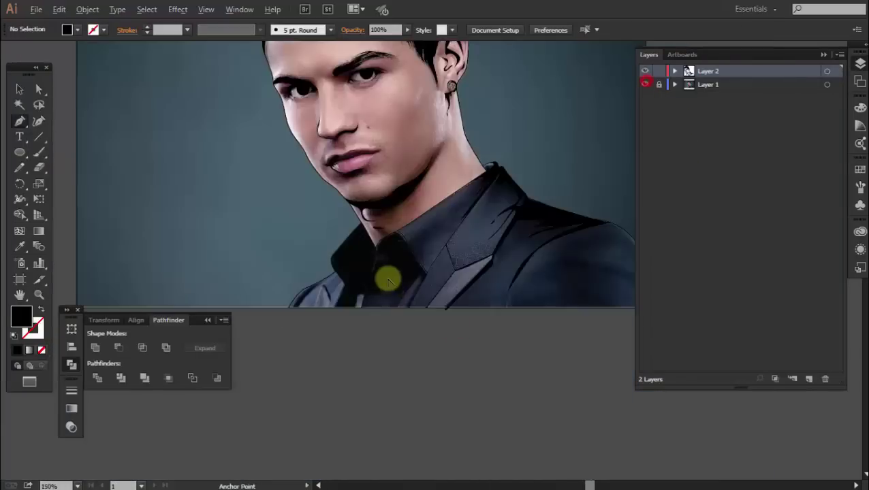
pyautogui.scroll(3, 389, 277)
pyautogui.scroll(3, 374, 137)
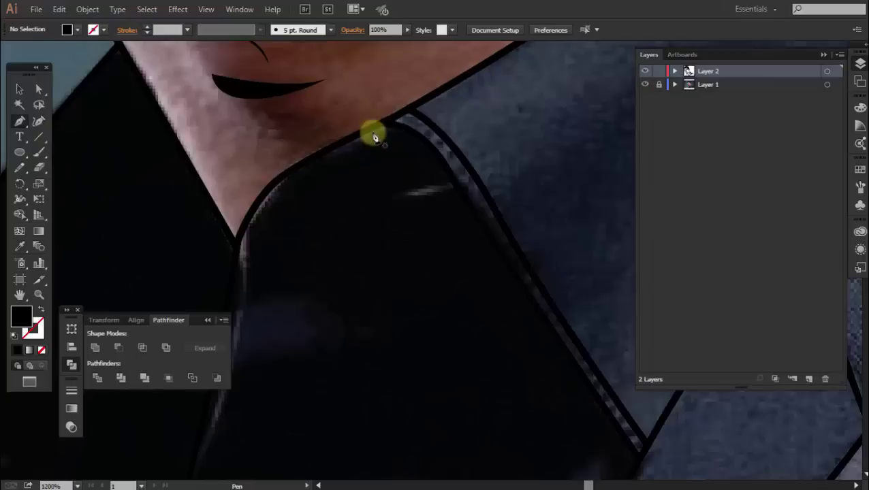
pyautogui.click(460, 193)
pyautogui.moveTo(589, 380); pyautogui.dragTo(457, 145)
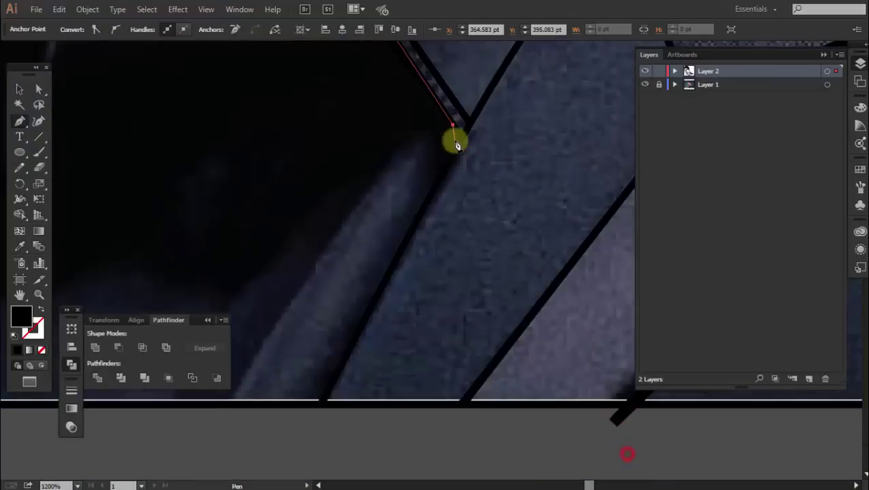
pyautogui.click(465, 139)
pyautogui.scroll(-3, 380, 256)
pyautogui.click(307, 312)
pyautogui.click(339, 322)
pyautogui.scroll(3, 351, 270)
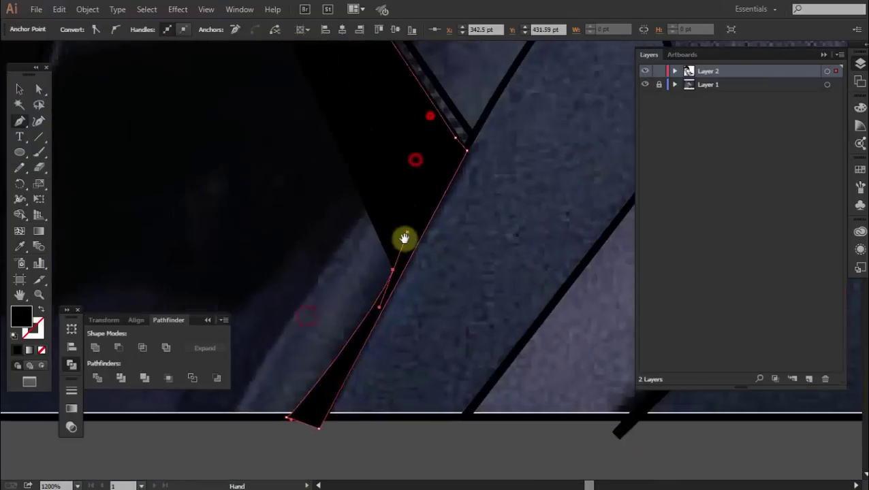
pyautogui.moveTo(404, 240)
pyautogui.mouseDown()
pyautogui.moveTo(389, 198)
pyautogui.moveTo(304, 229)
pyautogui.mouseUp()
# - Trace the black shirt fold shape down to the artwork's bottom edge
pyautogui.scroll(-2, 276, 339)
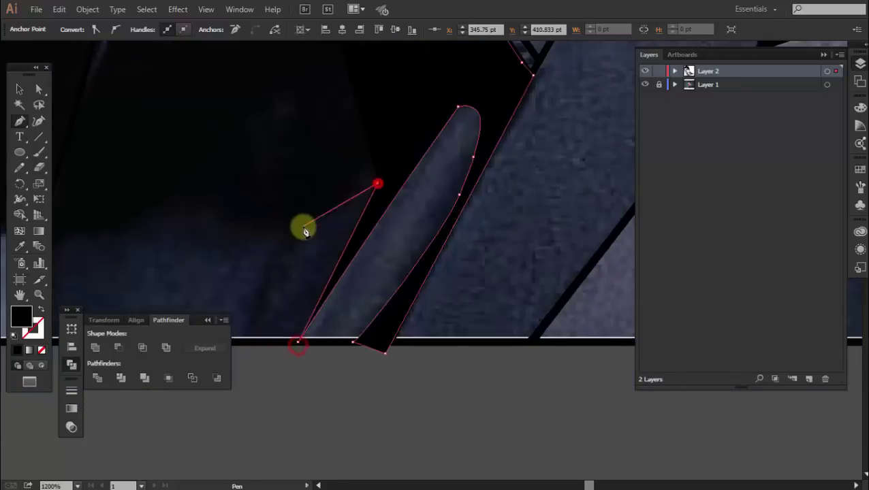
pyautogui.scroll(-1, 243, 341)
pyautogui.click(316, 312)
pyautogui.scroll(-3, 359, 188)
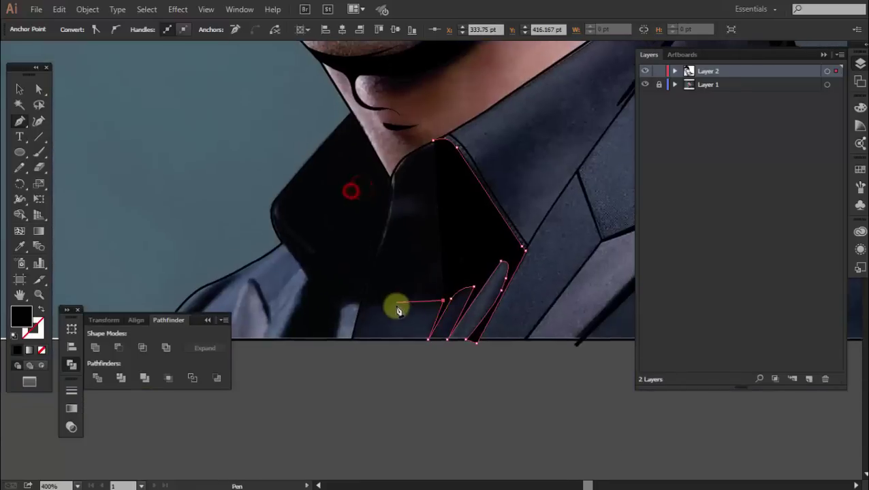
pyautogui.scroll(1, 412, 171)
pyautogui.moveTo(387, 179)
pyautogui.mouseDown()
pyautogui.moveTo(378, 217)
pyautogui.moveTo(386, 247)
pyautogui.moveTo(369, 229)
pyautogui.mouseUp()
pyautogui.scroll(1, 386, 246)
pyautogui.click(348, 297)
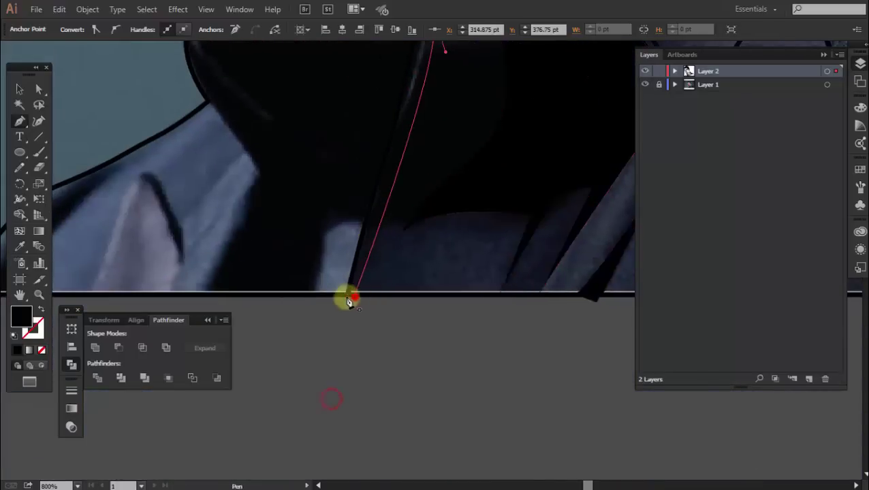
pyautogui.click(359, 217)
pyautogui.click(322, 258)
pyautogui.click(311, 295)
pyautogui.click(197, 296)
# - Extend the outline up the collar's left edge and around the collar V, finishing the shape
pyautogui.click(257, 175)
pyautogui.moveTo(257, 175); pyautogui.dragTo(349, 359)
pyautogui.click(306, 299)
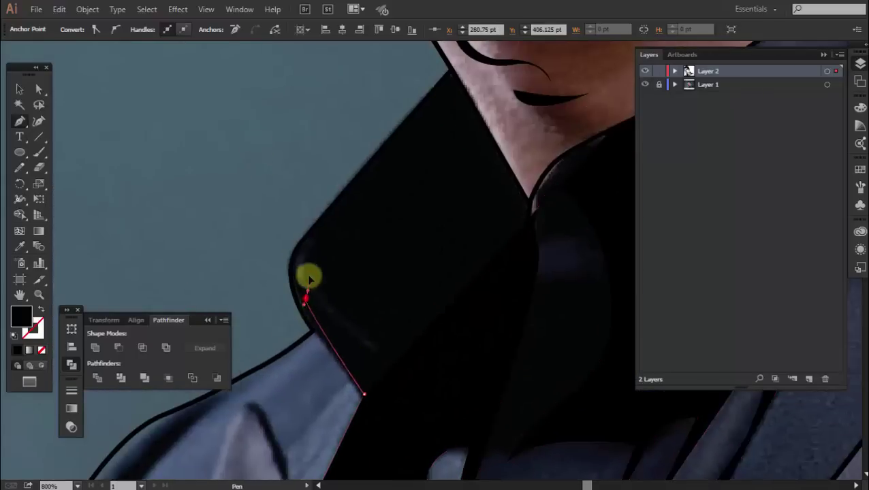
pyautogui.click(305, 254)
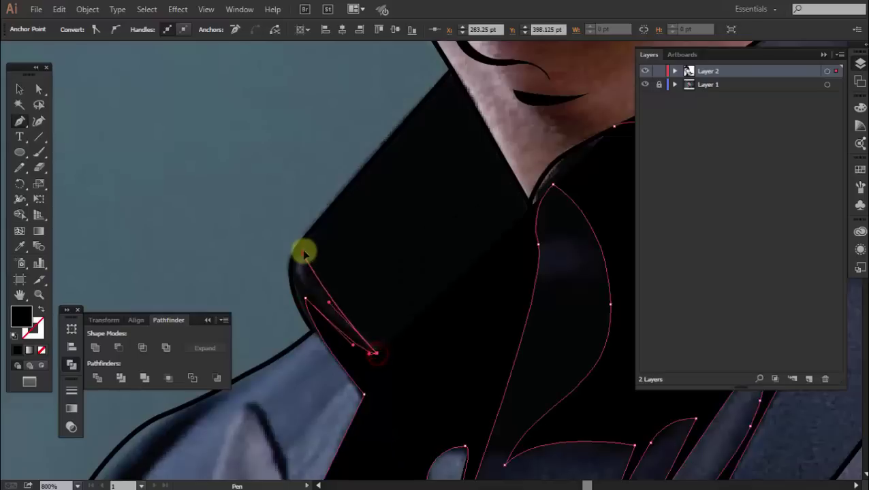
pyautogui.click(449, 80)
pyautogui.hotkey('ctrl', '+')
pyautogui.hotkey('ctrl', '+')
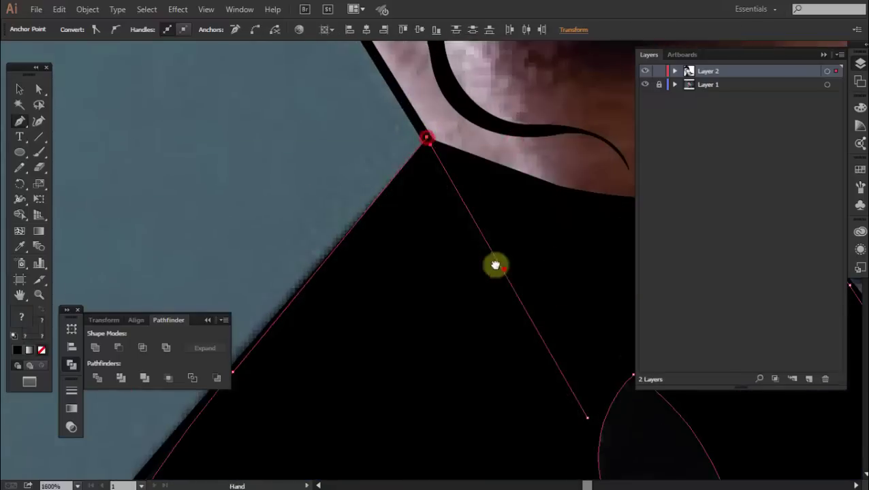
pyautogui.moveTo(533, 365); pyautogui.dragTo(448, 301)
pyautogui.scroll(-1, 448, 301)
pyautogui.scroll(-1, 461, 315)
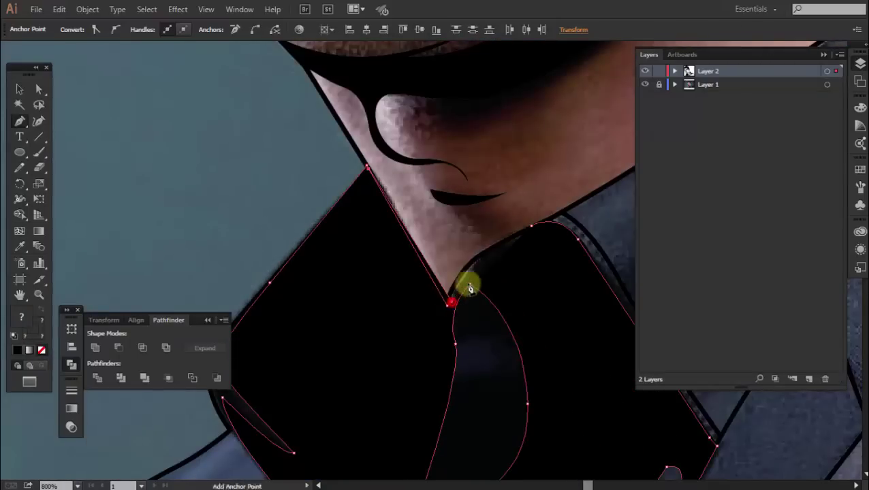
pyautogui.click(450, 298)
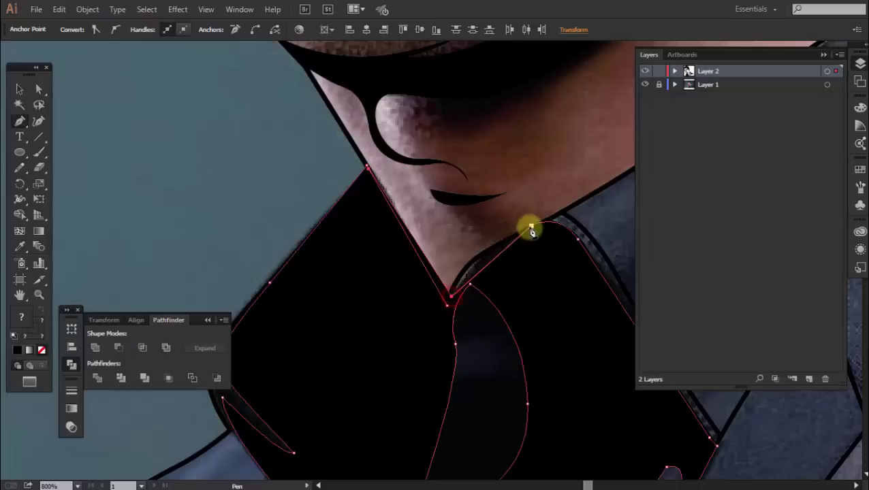
pyautogui.moveTo(530, 227); pyautogui.dragTo(560, 211)
pyautogui.scroll(1, 501, 246)
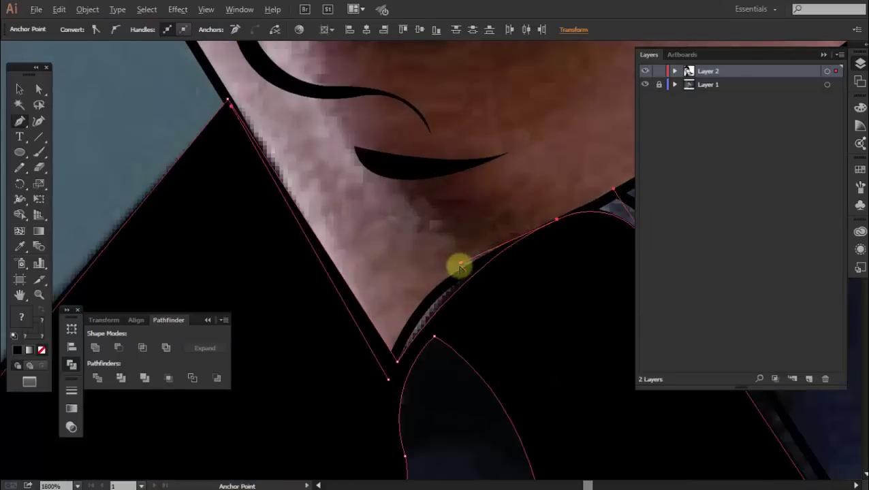
pyautogui.scroll(-2, 398, 297)
pyautogui.keyDown('ctrl'); pyautogui.click(620, 200); pyautogui.keyUp('ctrl')
# - Draw a closed black shape for the left shirt crease
pyautogui.scroll(-2, 491, 268)
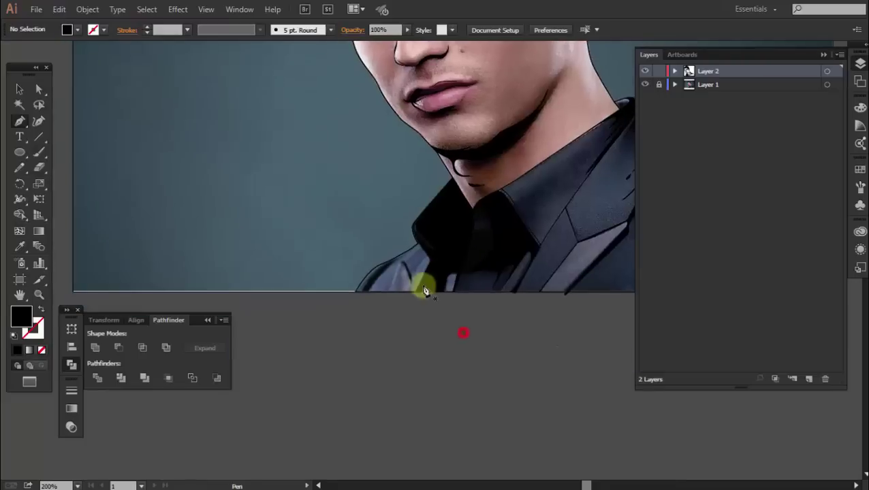
pyautogui.scroll(1, 408, 207)
pyautogui.moveTo(407, 206); pyautogui.dragTo(421, 173)
pyautogui.click(463, 192)
pyautogui.click(480, 251)
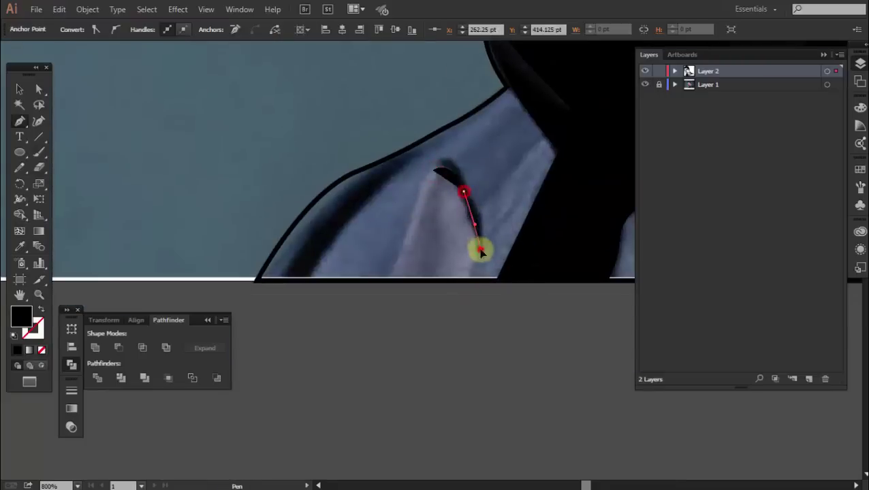
pyautogui.click(555, 142)
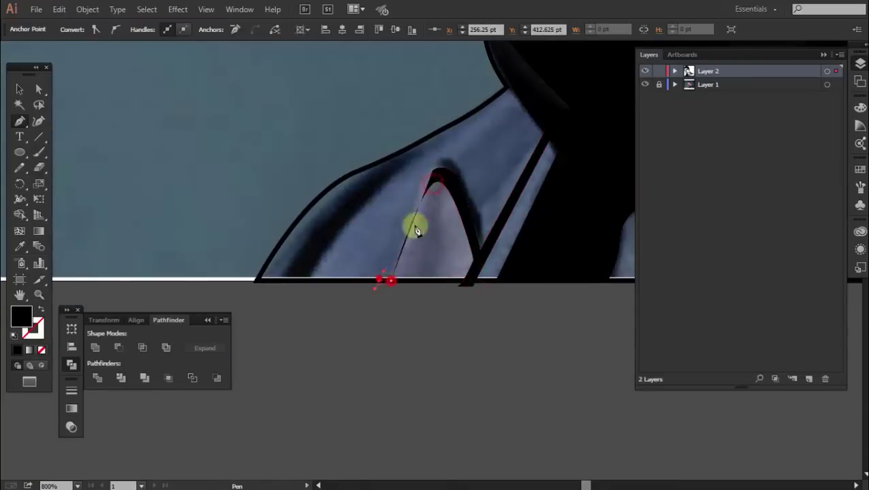
# - Draw another closed black fold shape running to the shirt's bottom-left corner
pyautogui.click(413, 149)
pyautogui.click(382, 210)
pyautogui.click(275, 274)
pyautogui.click(310, 282)
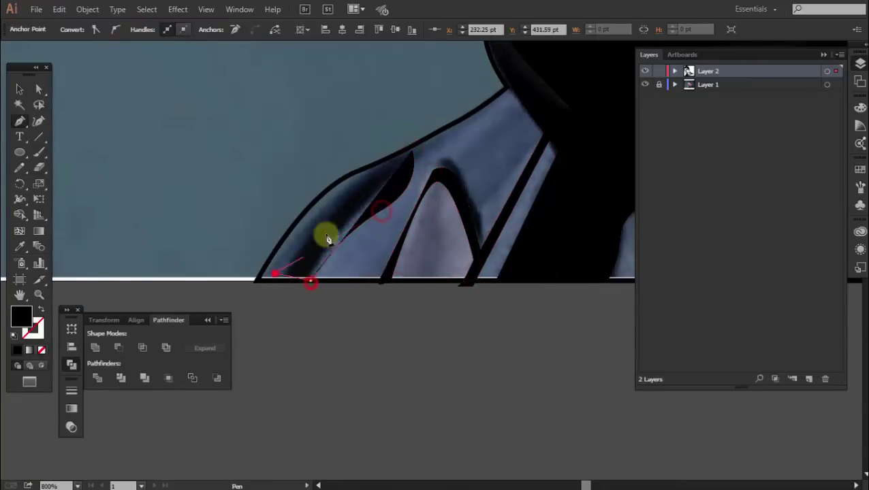
pyautogui.click(270, 280)
pyautogui.moveTo(326, 211); pyautogui.dragTo(360, 178)
pyautogui.click(412, 151)
# - Draw a closed black shading shape along the jacket shoulder crease to the artboard's bottom edge
pyautogui.hotkey('ctrl', '1')
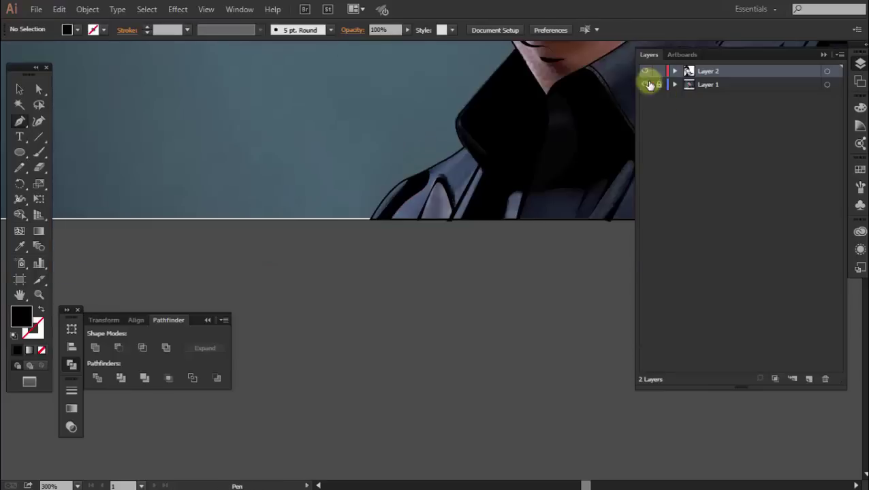
pyautogui.click(645, 84)
pyautogui.hotkey('ctrl', '+')
pyautogui.click(645, 85)
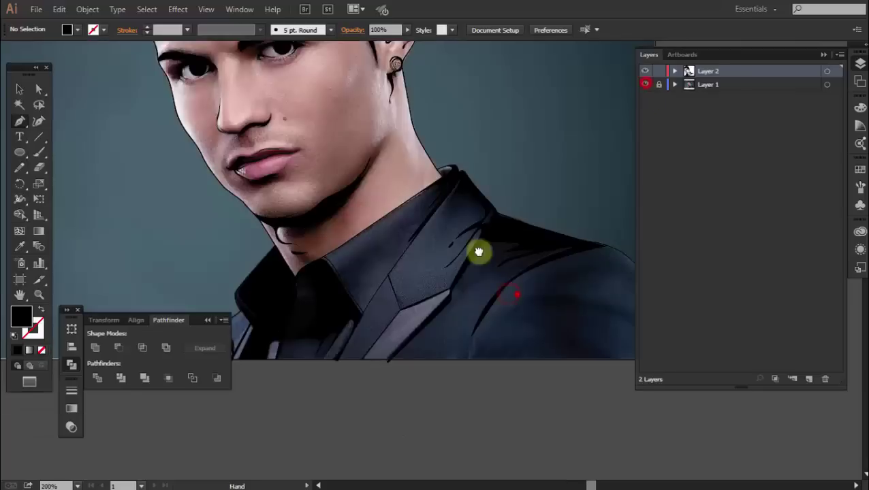
pyautogui.moveTo(480, 252); pyautogui.dragTo(438, 183)
pyautogui.click(474, 229)
pyautogui.moveTo(529, 225); pyautogui.dragTo(555, 222)
pyautogui.click(601, 244)
pyautogui.click(594, 286)
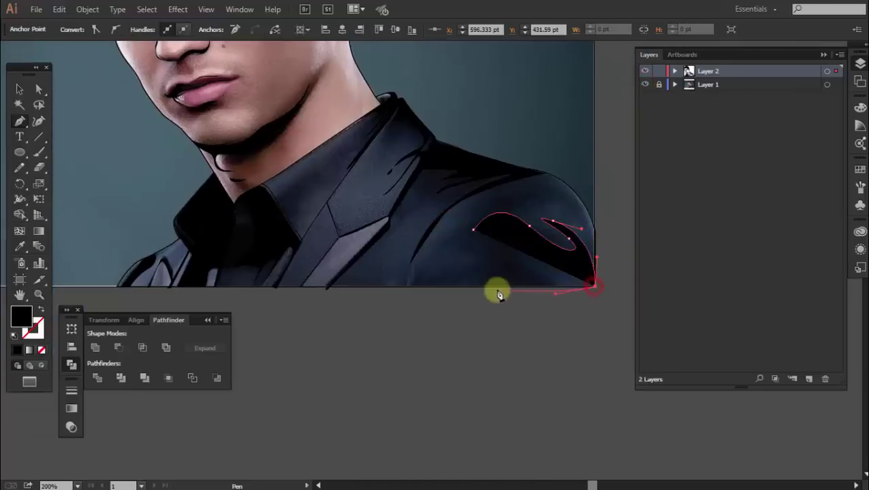
pyautogui.click(496, 291)
pyautogui.click(474, 233)
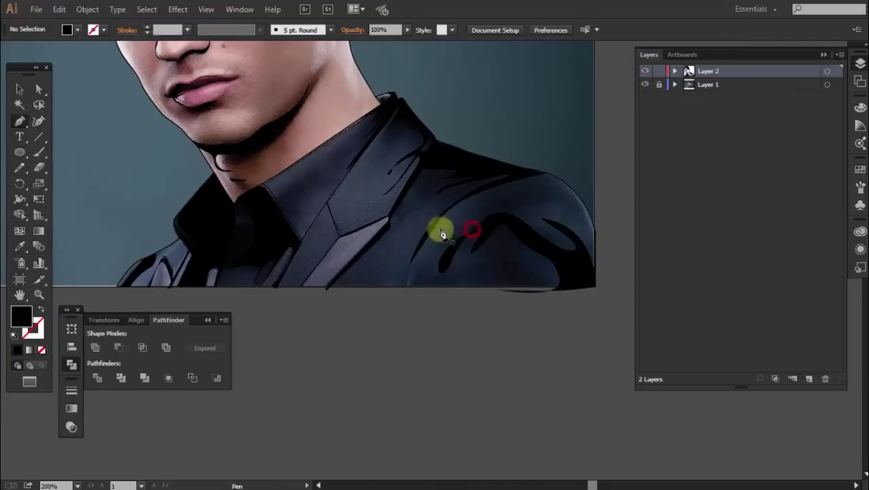
# - Add a thin black sliver of shading on the cheek
pyautogui.moveTo(396, 227)
pyautogui.mouseDown()
pyautogui.moveTo(463, 122)
pyautogui.moveTo(403, 175)
pyautogui.moveTo(641, 87)
pyautogui.mouseUp()
pyautogui.click(645, 85)
pyautogui.hotkey('ctrl', '+')
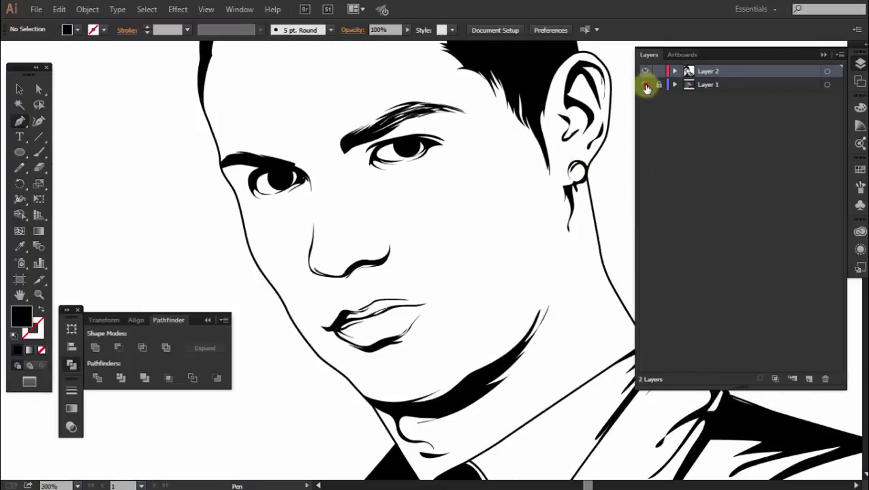
pyautogui.click(645, 85)
pyautogui.hotkey('ctrl', '+')
pyautogui.click(444, 163)
pyautogui.click(403, 225)
pyautogui.click(422, 322)
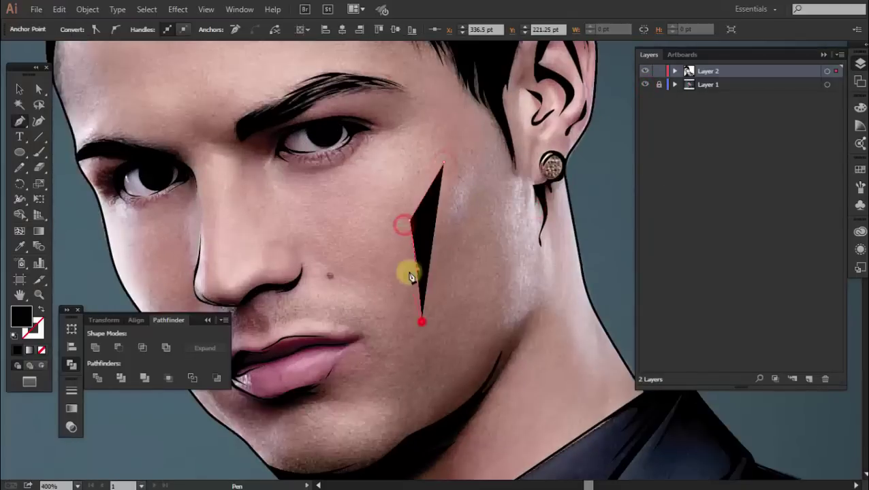
pyautogui.click(442, 175)
# - Preview the whole portrait's line art with the reference photo hidden, then restore the photo
pyautogui.hotkey('ctrl', '-')
pyautogui.click(645, 84)
pyautogui.hotkey('ctrl', '-')
pyautogui.hotkey('ctrl', '-')
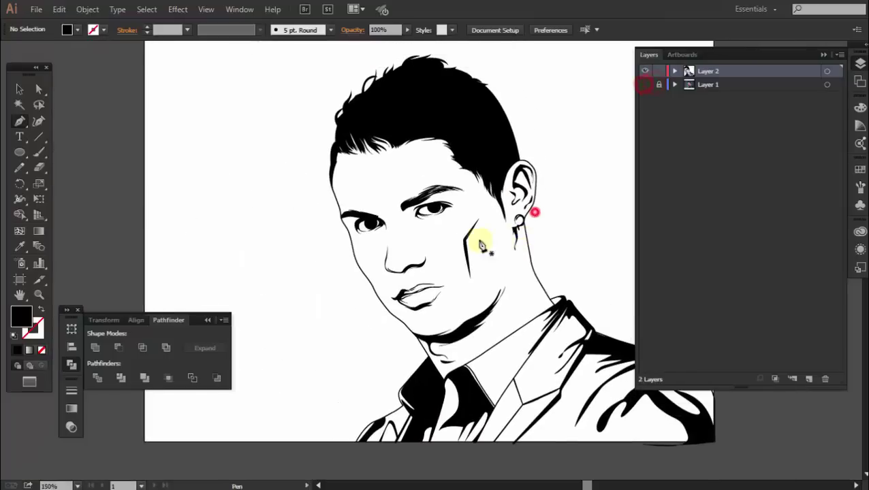
pyautogui.scroll(2, 467, 198)
pyautogui.scroll(-2, 532, 187)
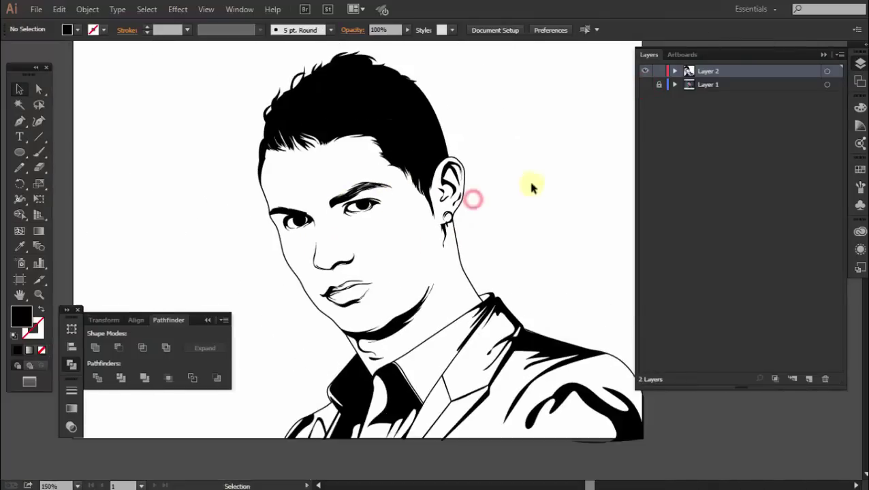
pyautogui.hotkey('ctrl', '+')
pyautogui.click(645, 85)
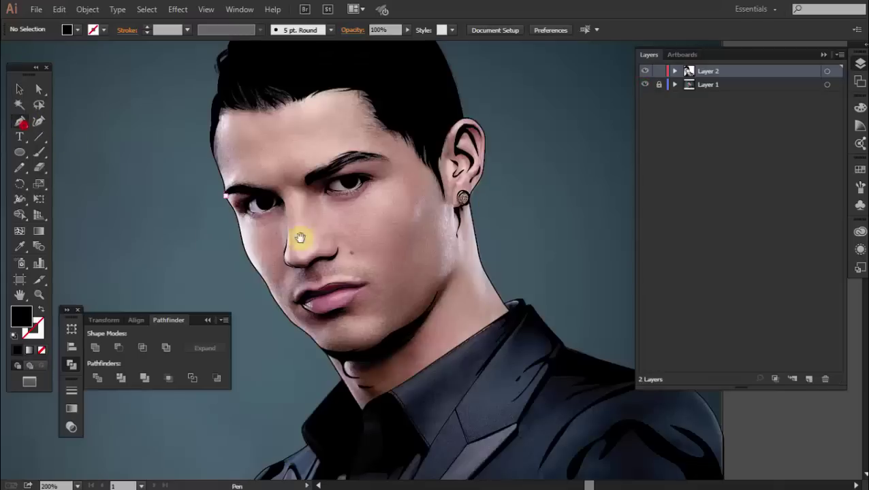
# - Draw a pointed black shading mark under the nostril
pyautogui.scroll(2, 287, 228)
pyautogui.scroll(3, 333, 261)
pyautogui.scroll(2, 429, 204)
pyautogui.moveTo(419, 211); pyautogui.dragTo(407, 207)
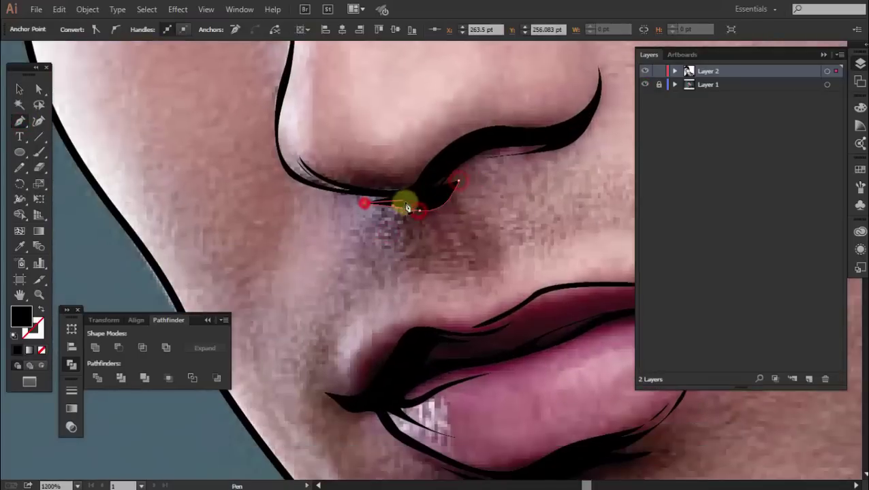
pyautogui.click(427, 204)
pyautogui.click(450, 175)
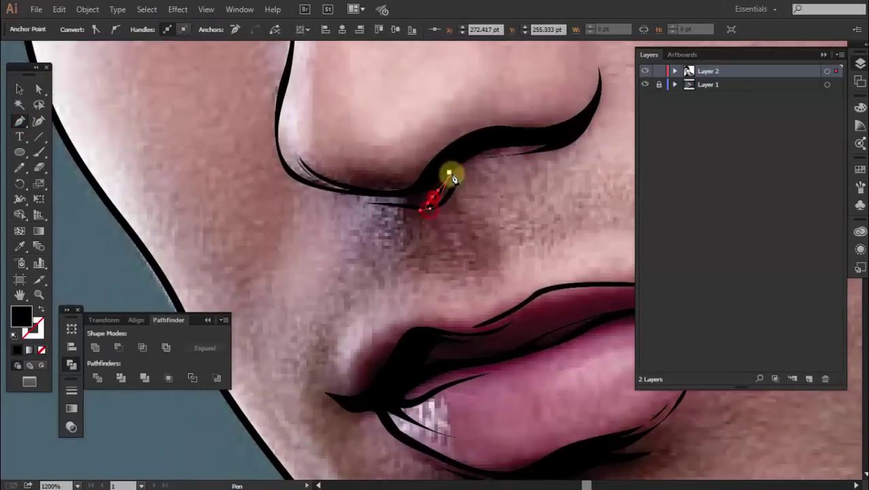
pyautogui.keyDown('ctrl'); pyautogui.click(449, 175); pyautogui.keyUp('ctrl')
# - Close the lip-corner shading shape and curve a shading line under the lower lip
pyautogui.scroll(-5, 465, 232)
pyautogui.scroll(3, 369, 227)
pyautogui.scroll(3, 349, 177)
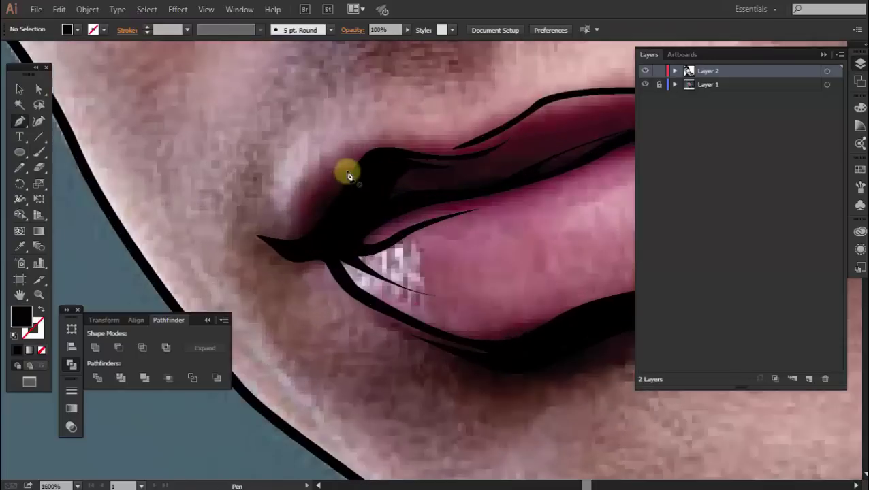
pyautogui.click(345, 169)
pyautogui.keyDown('ctrl'); pyautogui.click(369, 272); pyautogui.keyUp('ctrl')
pyautogui.scroll(-2, 347, 261)
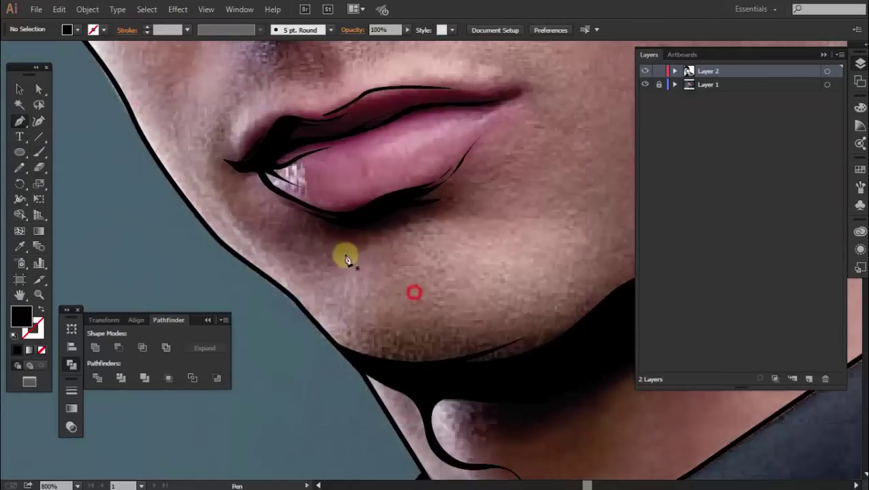
pyautogui.moveTo(439, 225); pyautogui.dragTo(439, 214)
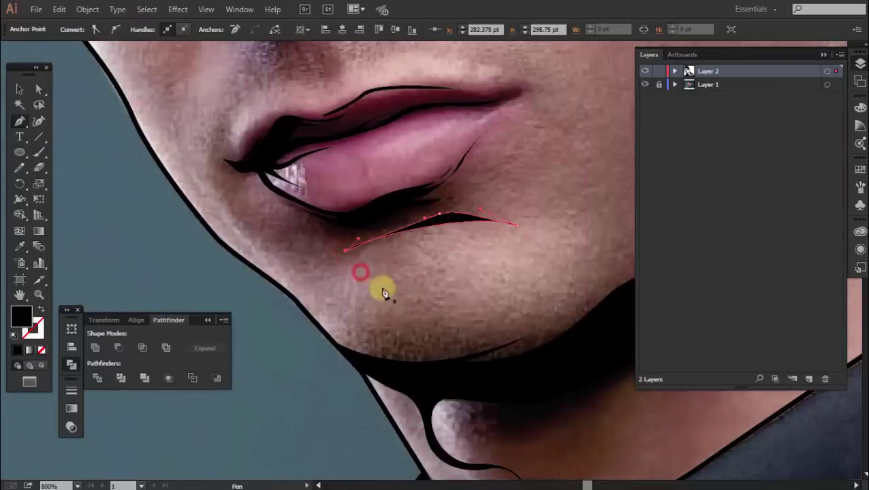
# - Draw a black crescent of shading along the jaw beneath the chin
pyautogui.scroll(-2, 384, 293)
pyautogui.click(339, 316)
pyautogui.moveTo(442, 300); pyautogui.dragTo(481, 290)
pyautogui.scroll(2, 424, 315)
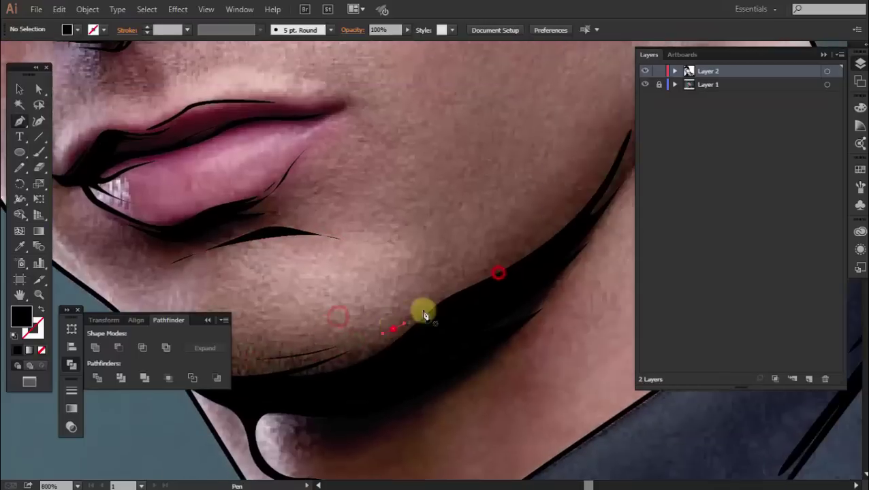
pyautogui.moveTo(424, 314); pyautogui.dragTo(481, 278)
pyautogui.click(291, 402)
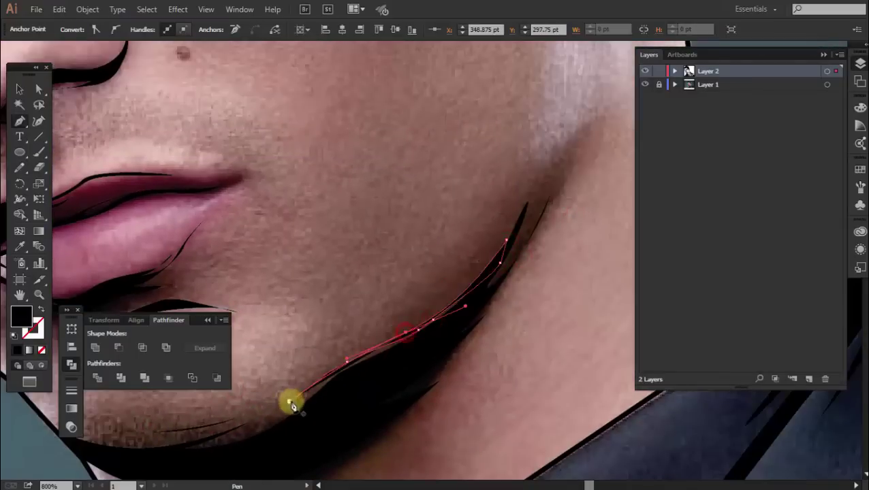
pyautogui.scroll(-1, 430, 351)
pyautogui.scroll(-1, 411, 301)
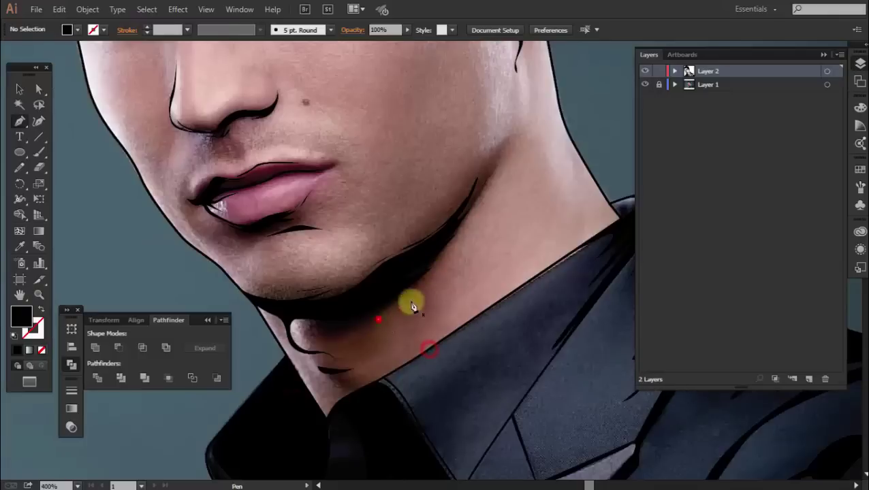
pyautogui.click(378, 322)
# - Add a second small black shading mark under the chin
pyautogui.click(435, 278)
pyautogui.click(455, 246)
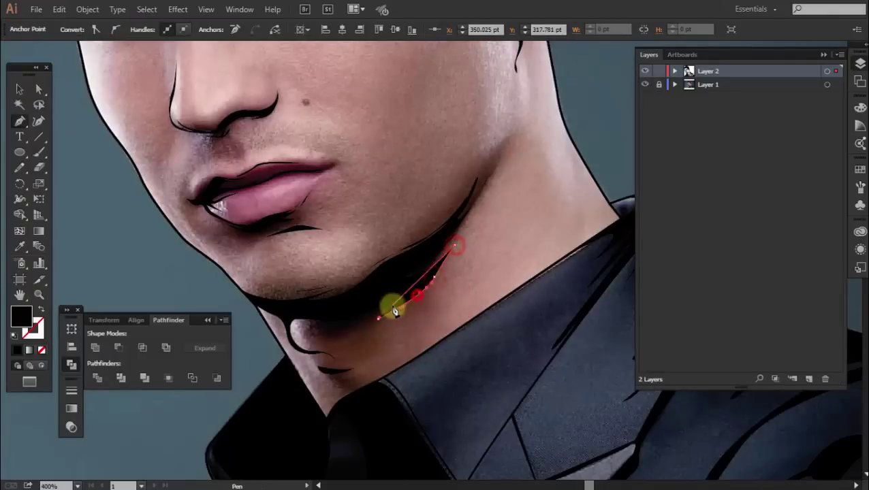
pyautogui.keyDown('ctrl'); pyautogui.click(420, 300); pyautogui.keyUp('ctrl')
pyautogui.scroll(-3, 546, 205)
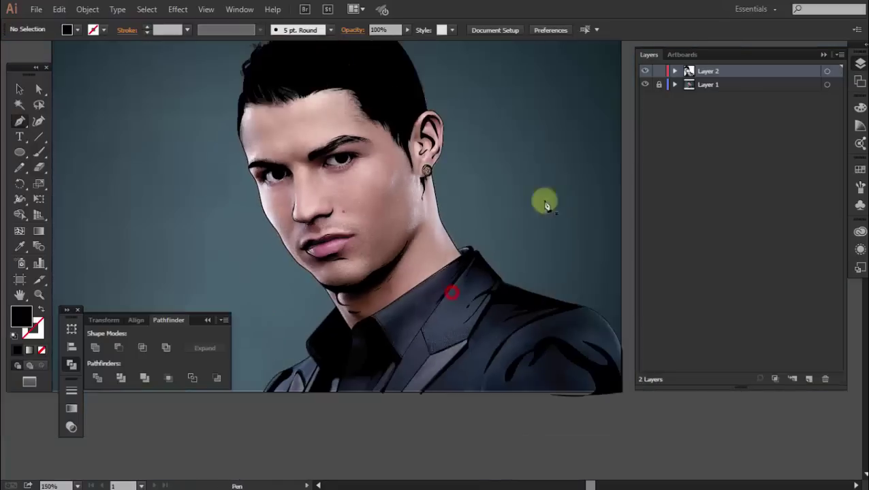
# - Trace a curved black line down the forehead toward the brow
pyautogui.click(646, 83)
pyautogui.scroll(1, 417, 194)
pyautogui.scroll(1, 333, 233)
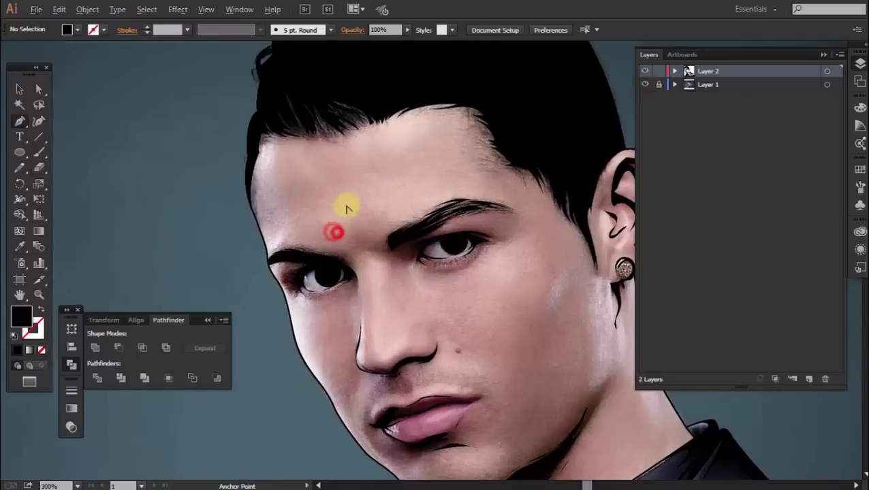
pyautogui.scroll(1, 347, 207)
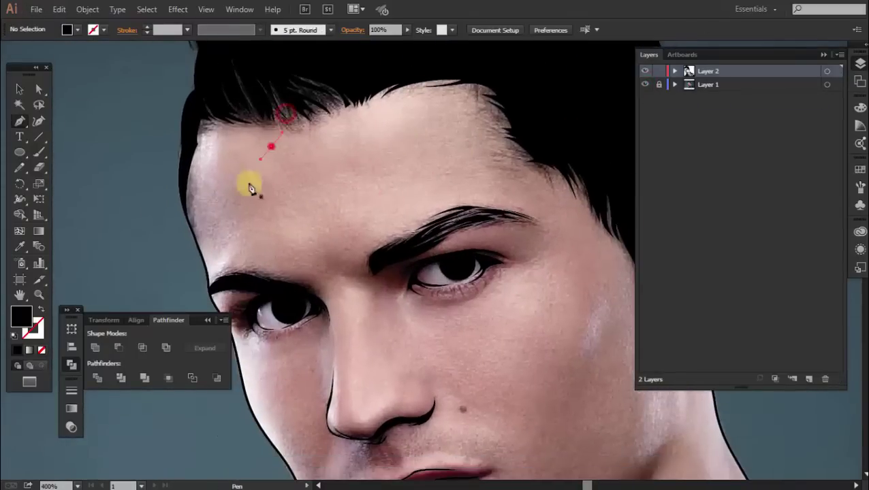
pyautogui.moveTo(244, 206); pyautogui.dragTo(253, 223)
pyautogui.click(279, 252)
pyautogui.scroll(2, 329, 294)
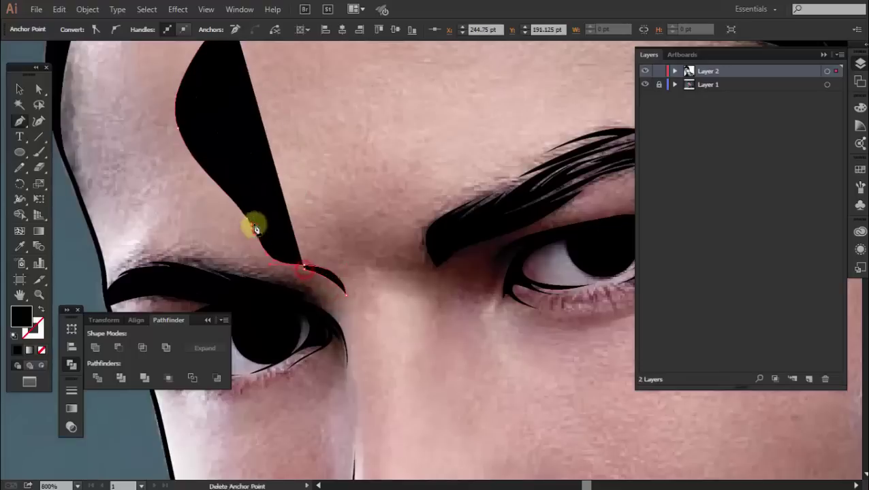
pyautogui.scroll(-1, 182, 151)
pyautogui.scroll(-1, 225, 258)
pyautogui.keyDown('ctrl'); pyautogui.click(300, 180); pyautogui.keyUp('ctrl')
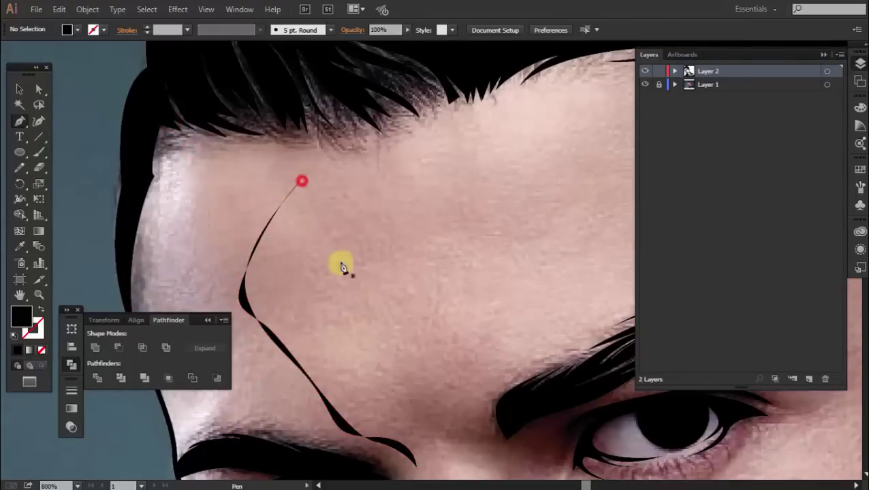
# - Draw a curved line from the nose base to the lip corner, then preview it without the photo
pyautogui.scroll(-1, 374, 272)
pyautogui.moveTo(374, 272); pyautogui.dragTo(380, 194)
pyautogui.scroll(1, 384, 260)
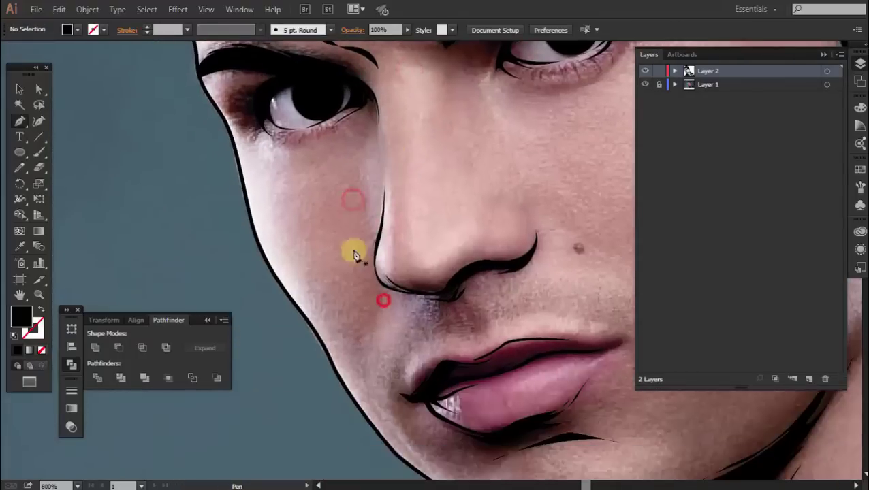
pyautogui.click(368, 245)
pyautogui.moveTo(355, 283); pyautogui.dragTo(352, 290)
pyautogui.keyDown('ctrl'); pyautogui.click(420, 257); pyautogui.keyUp('ctrl')
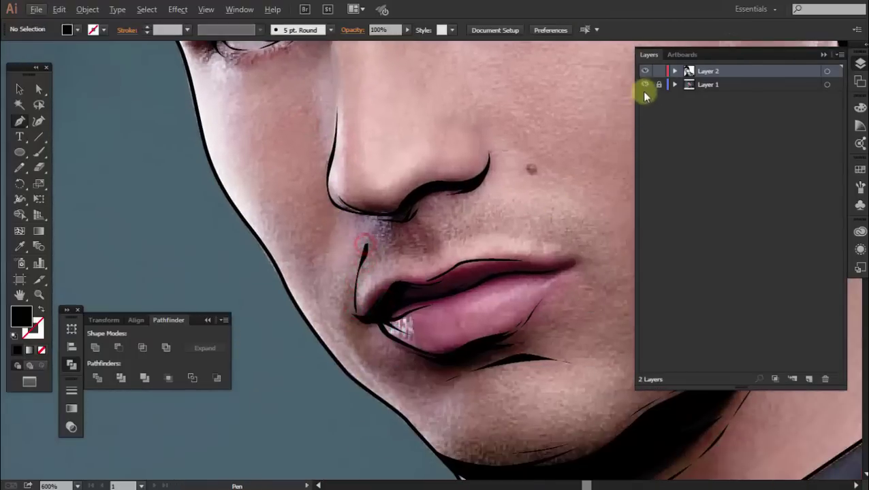
pyautogui.click(645, 84)
pyautogui.scroll(-2, 506, 229)
pyautogui.scroll(-1, 459, 258)
pyautogui.scroll(1, 457, 253)
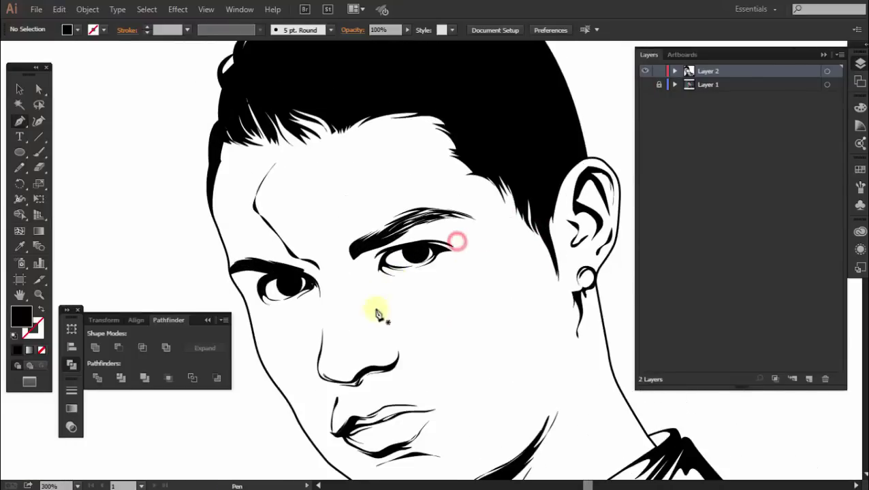
# - Draw a closed black shading mark under the eye over the reference photo
pyautogui.click(649, 85)
pyautogui.scroll(4, 375, 228)
pyautogui.click(405, 231)
pyautogui.click(499, 240)
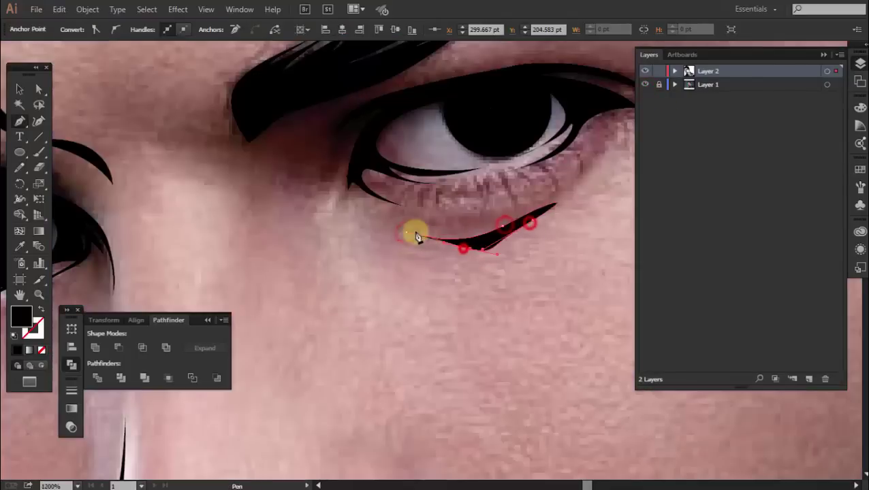
pyautogui.click(555, 203)
pyautogui.click(405, 230)
# - Add a closed tear-shaped crease below the eye and zoom out to see the portrait
pyautogui.click(373, 249)
pyautogui.click(432, 340)
pyautogui.click(450, 240)
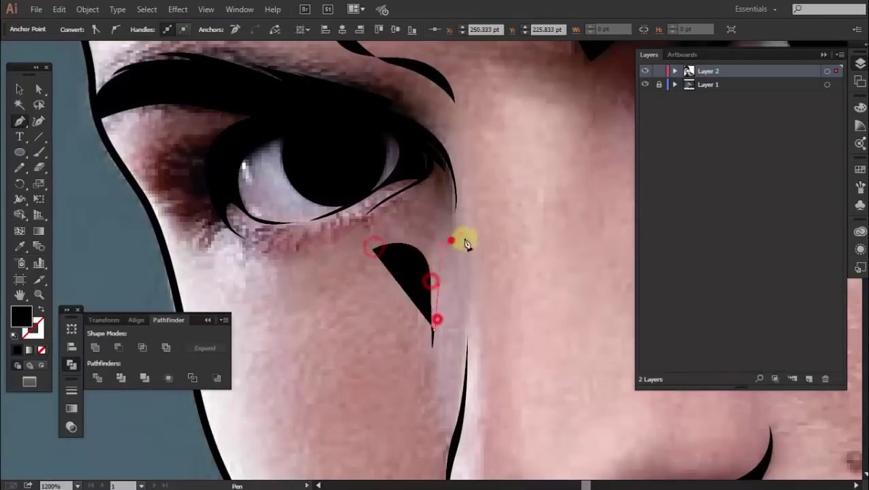
pyautogui.click(461, 330)
pyautogui.click(451, 240)
pyautogui.moveTo(460, 241); pyautogui.dragTo(453, 183)
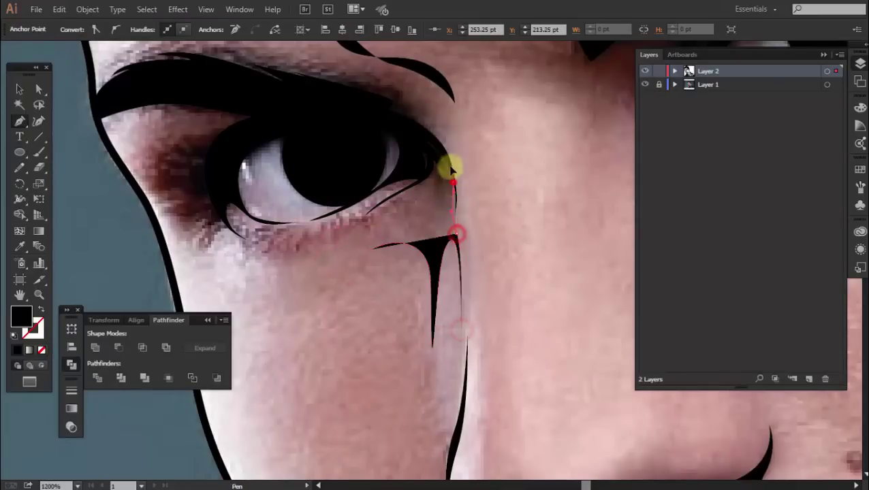
pyautogui.click(375, 254)
pyautogui.hotkey('ctrl', '-')
pyautogui.hotkey('ctrl', '-')
pyautogui.click(645, 84)
pyautogui.hotkey('ctrl', '-')
# - Draw a closed black shadow shape along the jaw below the ear
pyautogui.moveTo(481, 258); pyautogui.dragTo(454, 257)
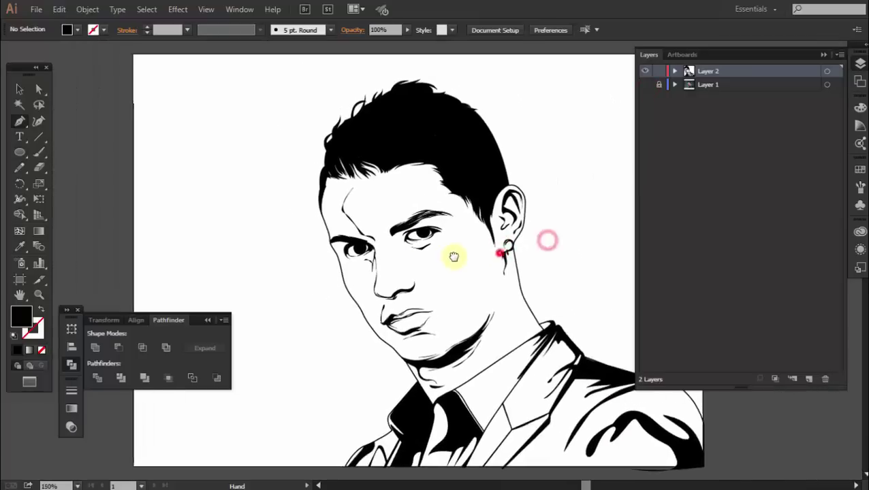
pyautogui.hotkey('ctrl', '+')
pyautogui.click(645, 84)
pyautogui.hotkey('ctrl', '+')
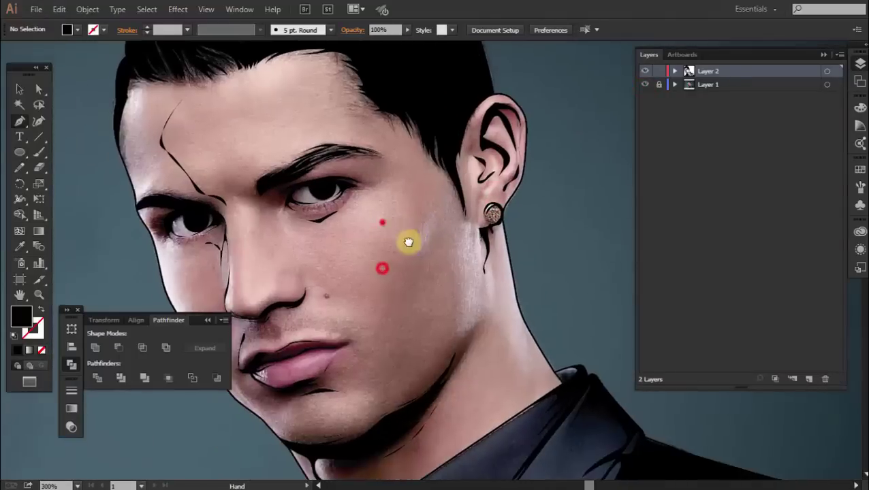
pyautogui.moveTo(408, 241); pyautogui.dragTo(447, 198)
pyautogui.hotkey('ctrl', '+')
pyautogui.moveTo(452, 289); pyautogui.dragTo(427, 296)
pyautogui.click(472, 163)
pyautogui.click(478, 255)
pyautogui.moveTo(444, 351); pyautogui.dragTo(475, 294)
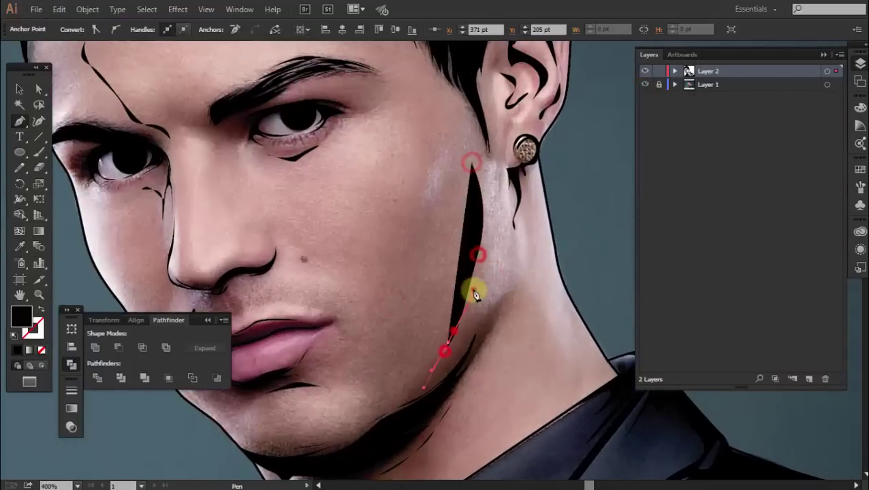
pyautogui.click(472, 168)
# - Add a tapering black fold shape across the jacket shoulder
pyautogui.click(645, 85)
pyautogui.hotkey('ctrl', '-')
pyautogui.hotkey('ctrl', '-')
pyautogui.hotkey('ctrl', '-')
pyautogui.hotkey('ctrl', '-')
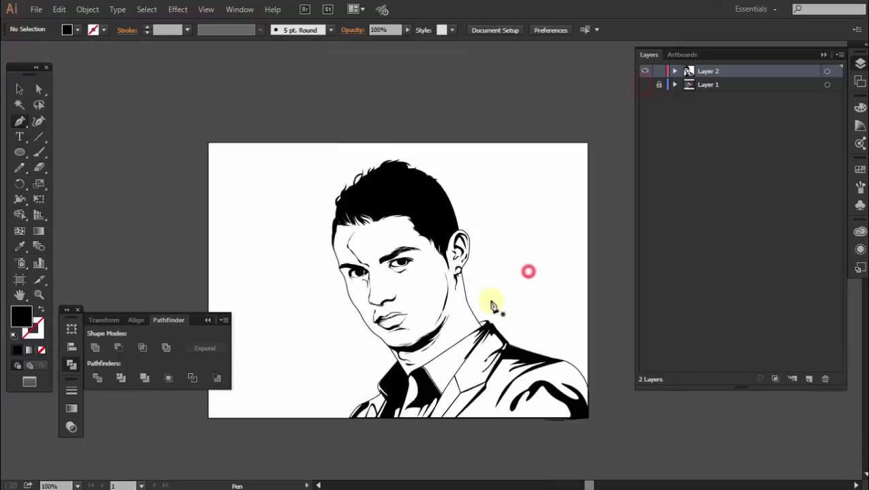
pyautogui.hotkey('ctrl', '-')
pyautogui.hotkey('ctrl', '-')
pyautogui.moveTo(501, 247); pyautogui.dragTo(538, 247)
pyautogui.click(526, 237)
pyautogui.moveTo(430, 268); pyautogui.dragTo(409, 273)
pyautogui.moveTo(471, 247); pyautogui.dragTo(490, 242)
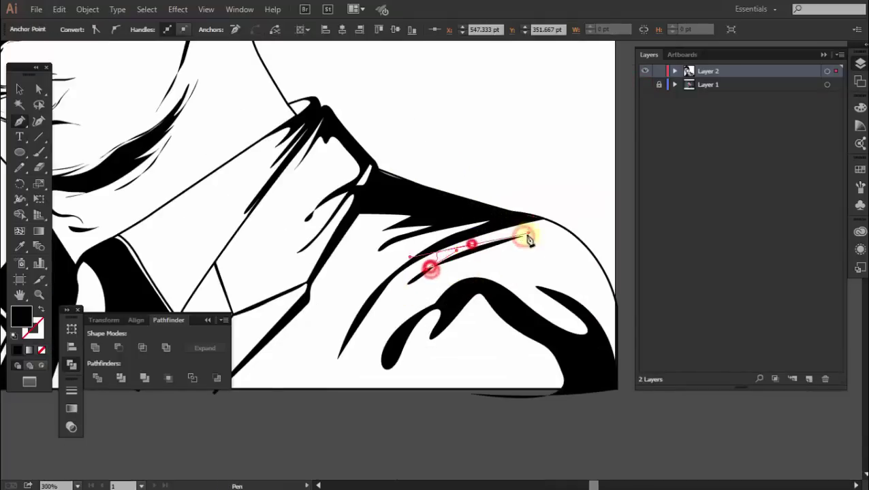
pyautogui.click(527, 236)
# - Draw a crease shape near the collar on the jacket front
pyautogui.moveTo(365, 243); pyautogui.dragTo(355, 266)
pyautogui.click(378, 219)
pyautogui.click(378, 248)
pyautogui.click(304, 340)
pyautogui.click(286, 360)
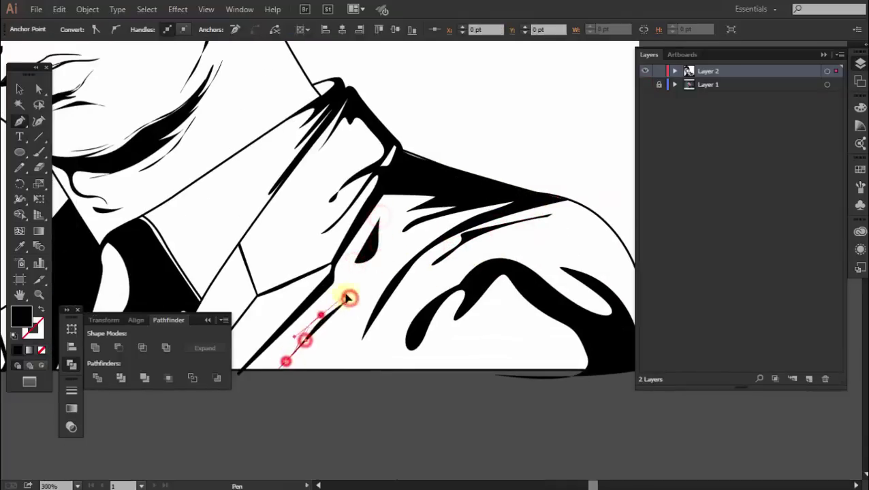
# - Draw a thin line along the shirt collar edge
pyautogui.moveTo(349, 297)
pyautogui.mouseDown()
pyautogui.moveTo(381, 251)
pyautogui.moveTo(352, 275)
pyautogui.moveTo(388, 204)
pyautogui.mouseUp()
pyautogui.click(394, 194)
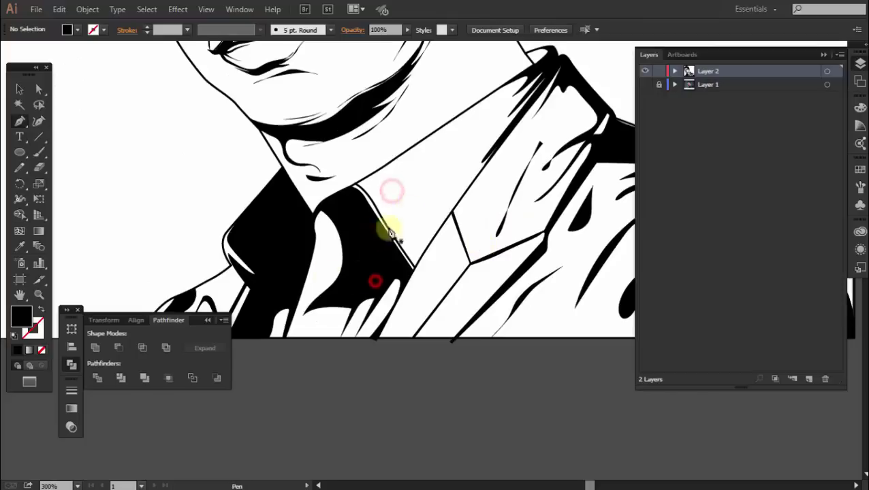
pyautogui.click(410, 236)
pyautogui.click(395, 175)
pyautogui.click(405, 196)
pyautogui.keyDown('ctrl'); pyautogui.click(452, 227); pyautogui.keyUp('ctrl')
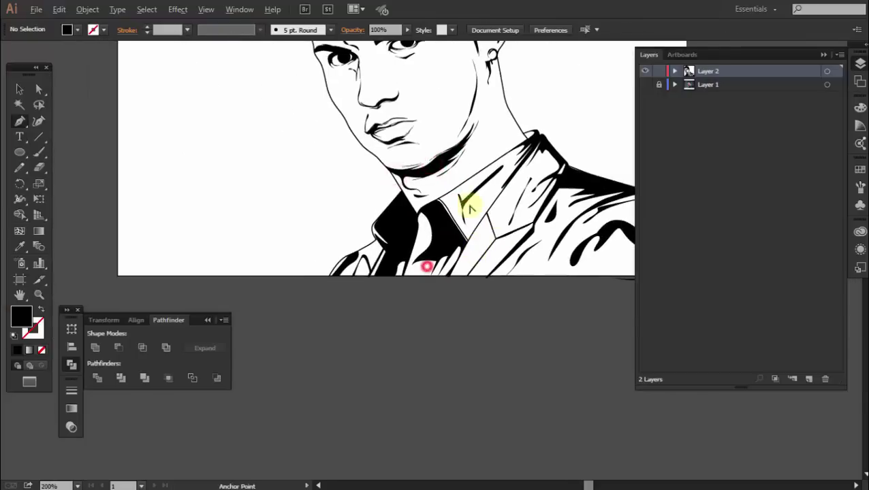
pyautogui.scroll(2, 467, 204)
# - Make the collar-edge line a dashed stroke with 3 pt dashes
pyautogui.click(397, 211)
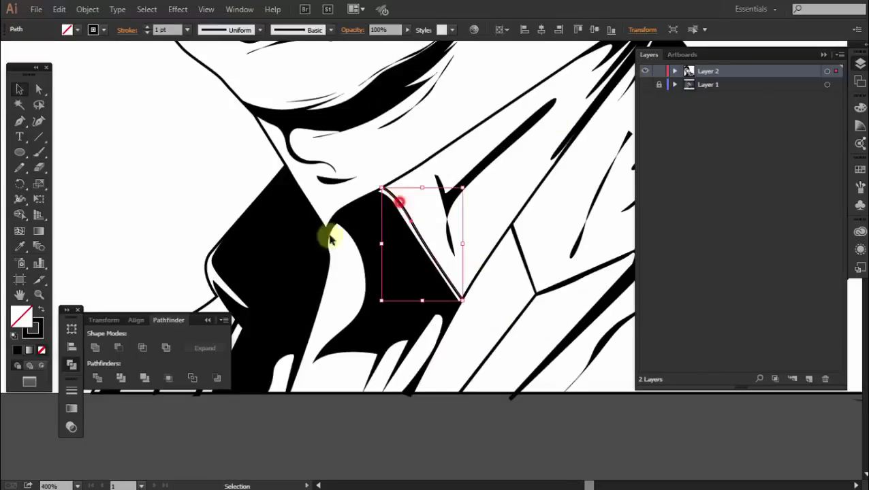
pyautogui.click(69, 386)
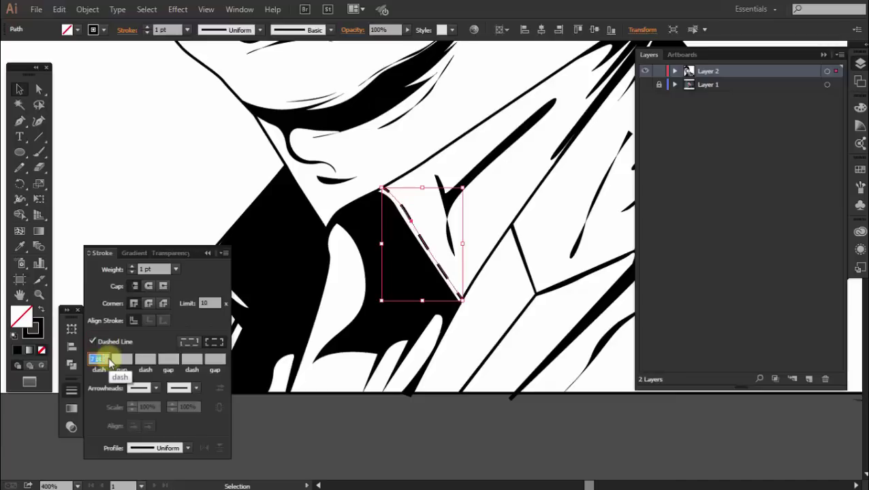
pyautogui.click(300, 414)
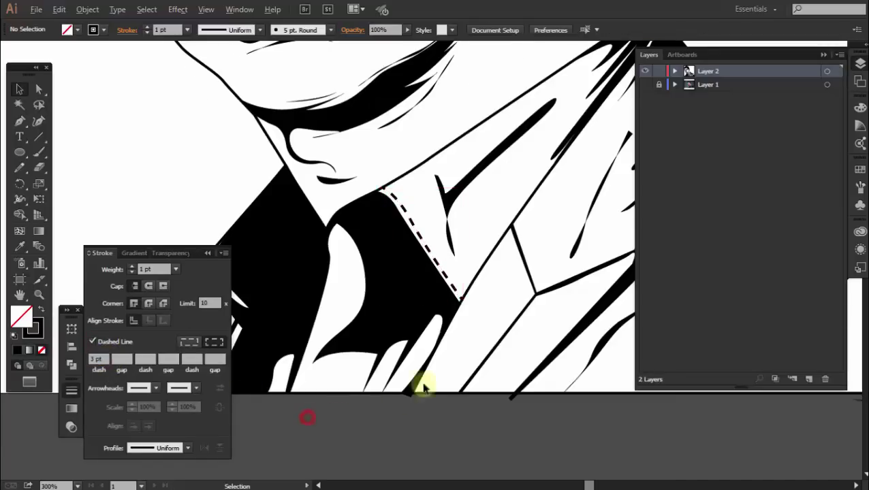
pyautogui.scroll(-3, 466, 307)
pyautogui.click(20, 121)
pyautogui.scroll(1, 436, 307)
# - Draw a dashed stitch line along the lapel
pyautogui.click(423, 254)
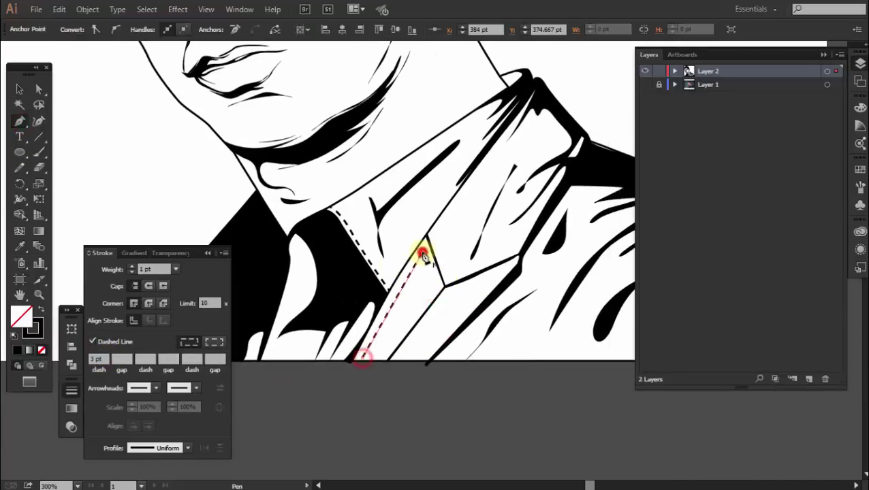
pyautogui.keyDown('ctrl'); pyautogui.click(427, 239); pyautogui.keyUp('ctrl')
pyautogui.click(443, 268)
pyautogui.hotkey('ctrl', '-')
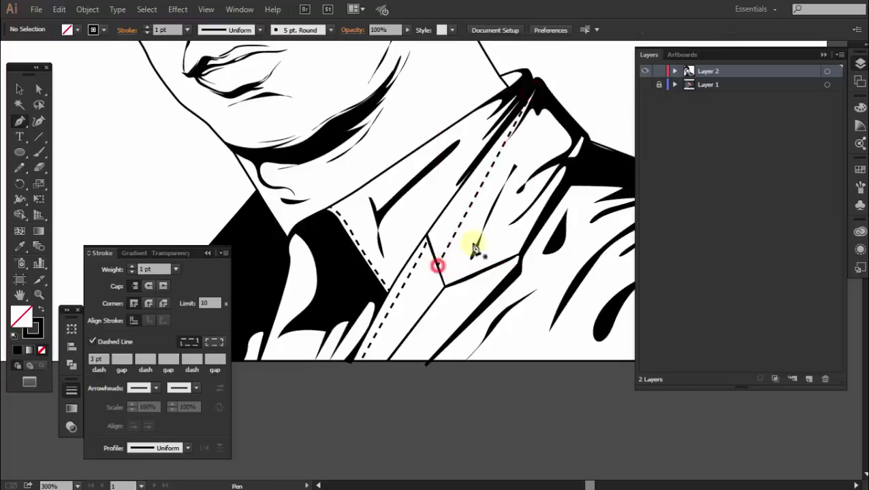
pyautogui.hotkey('ctrl', '-')
pyautogui.hotkey('ctrl', '+')
pyautogui.hotkey('ctrl', '+')
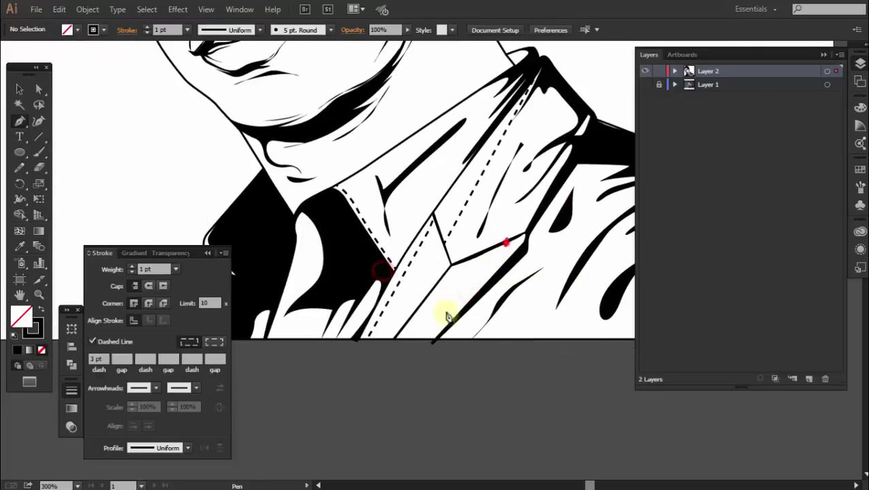
# - Add dashed stitch lines down the left collar and the inner collar
pyautogui.click(361, 273)
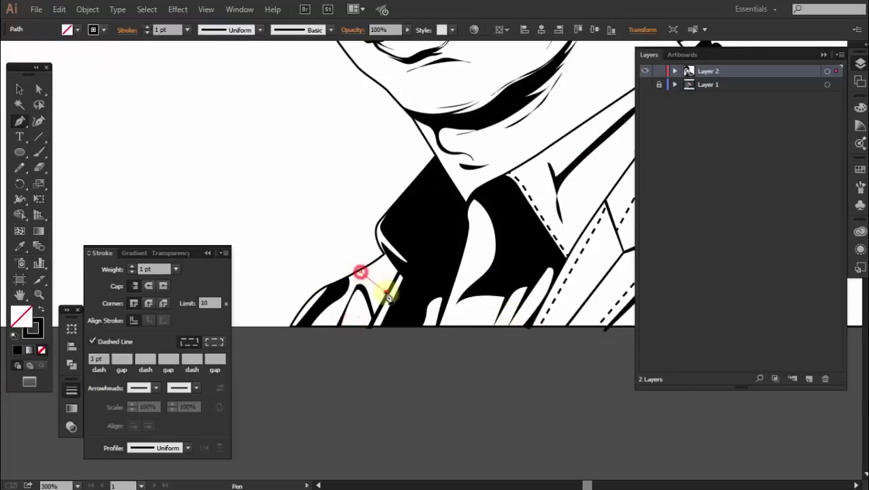
pyautogui.click(350, 321)
pyautogui.click(486, 204)
pyautogui.click(475, 262)
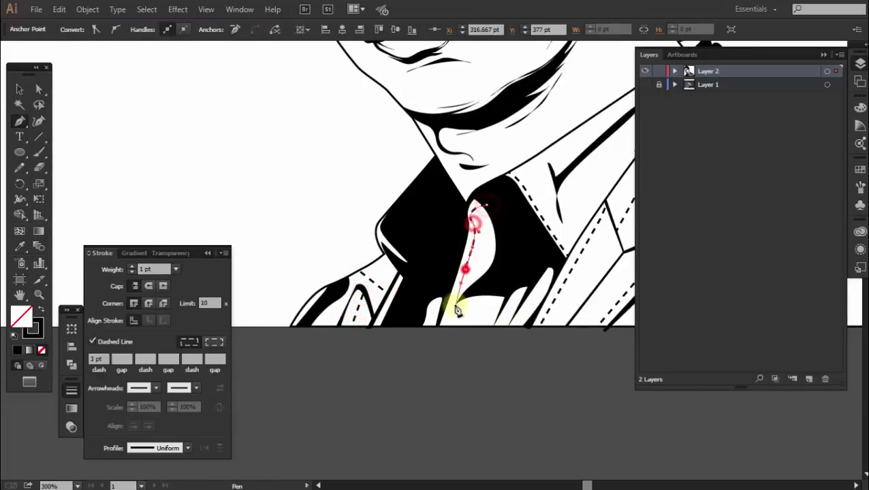
pyautogui.click(446, 326)
# - Add a dashed stitch line running from the collar top
pyautogui.scroll(5, 446, 326)
pyautogui.scroll(5, 517, 293)
pyautogui.scroll(1, 518, 292)
pyautogui.click(574, 243)
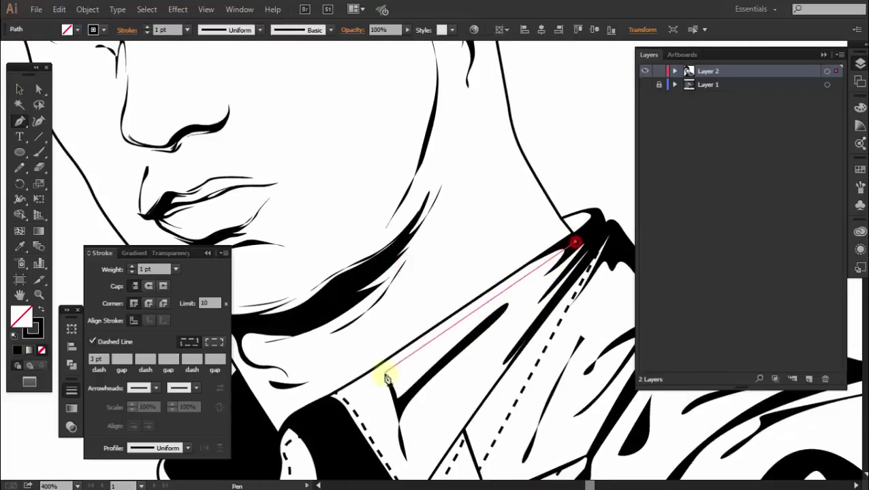
pyautogui.click(397, 401)
pyautogui.scroll(-3, 402, 395)
pyautogui.click(412, 373)
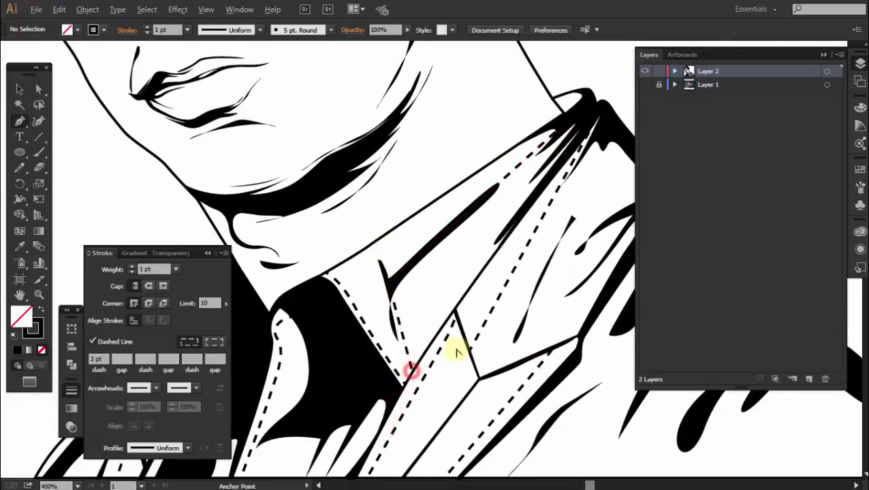
pyautogui.scroll(-3, 454, 348)
# - Draw a dashed seam line along the jacket shoulder
pyautogui.click(515, 260)
pyautogui.click(369, 359)
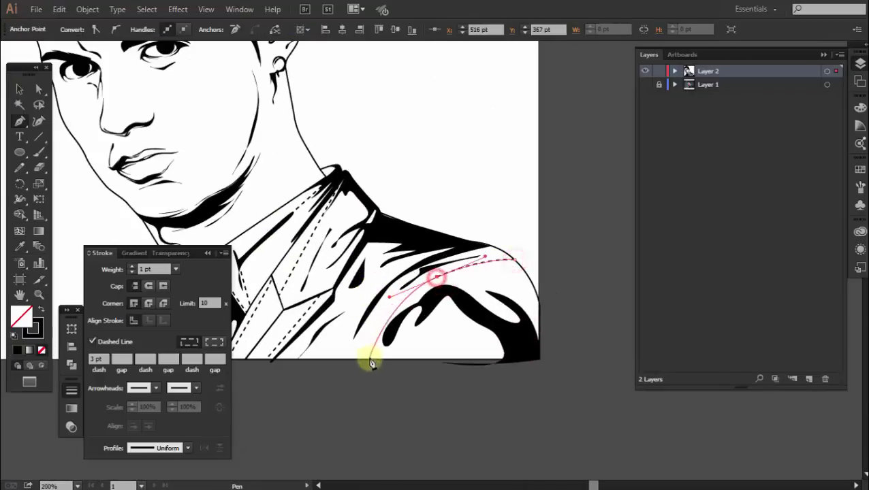
pyautogui.scroll(-2, 450, 330)
pyautogui.scroll(2, 475, 197)
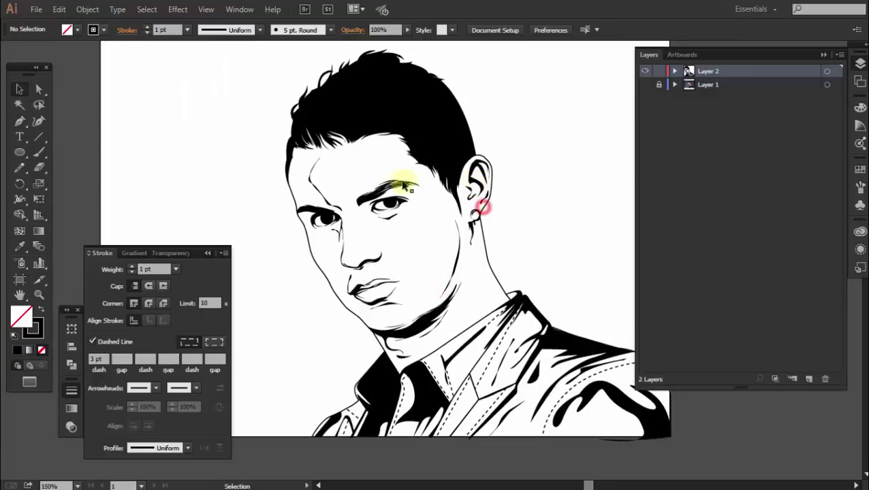
pyautogui.press('v')
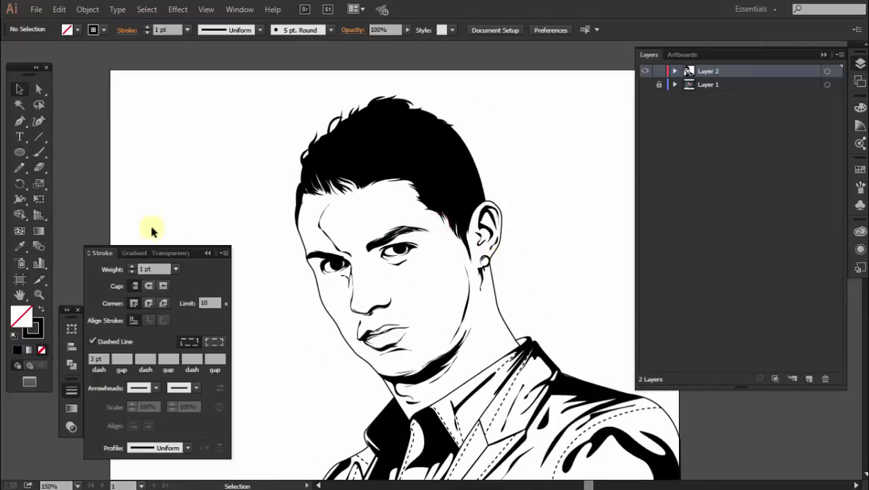
# - Swap fill and stroke colours and zoom into the hair with the photo visible
pyautogui.click(42, 308)
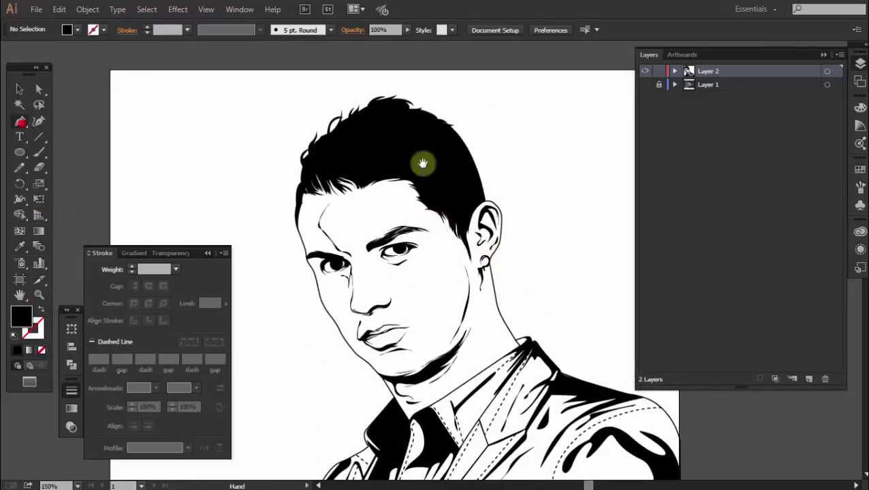
pyautogui.moveTo(422, 163); pyautogui.dragTo(412, 207)
pyautogui.press('p')
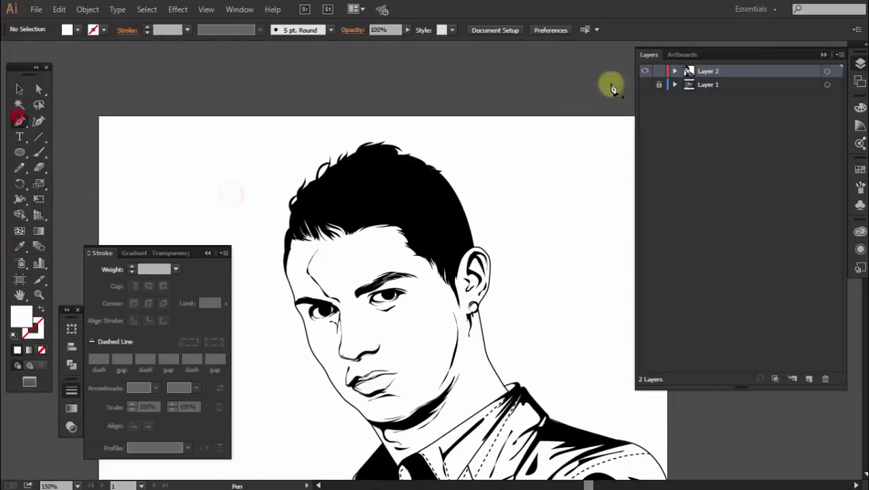
pyautogui.click(644, 85)
pyautogui.keyDown('ctrl'); pyautogui.click(378, 165); pyautogui.keyUp('ctrl')
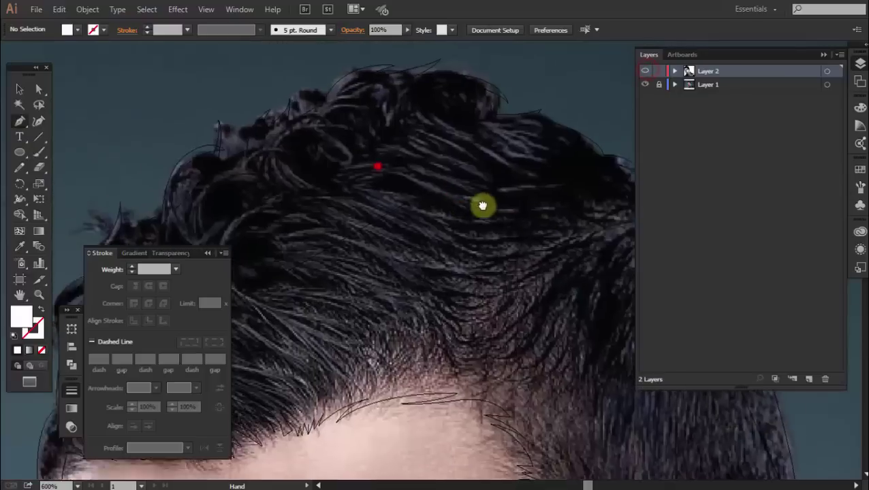
pyautogui.keyDown('ctrl'); pyautogui.click(450, 265); pyautogui.keyUp('ctrl')
pyautogui.press('Tab')
pyautogui.keyDown('ctrl'); pyautogui.click(497, 248); pyautogui.keyUp('ctrl')
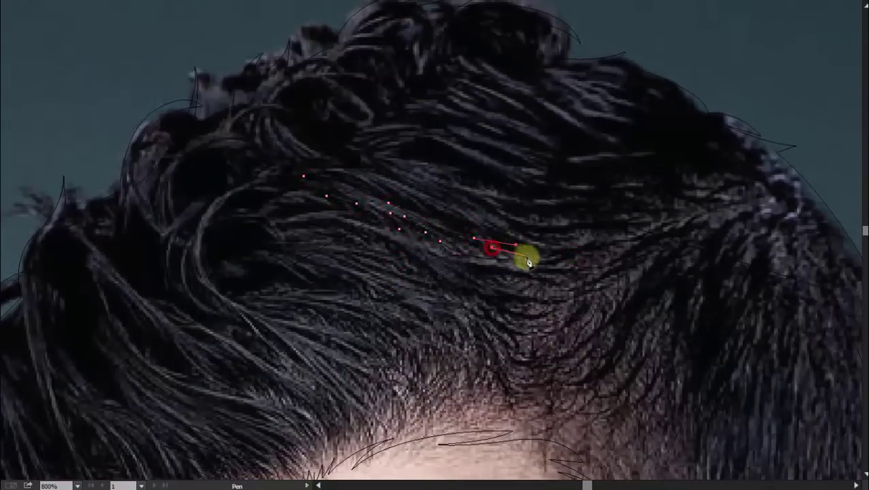
# - Draw a curved white highlight stroke along a hair strand
pyautogui.moveTo(444, 303); pyautogui.dragTo(266, 215)
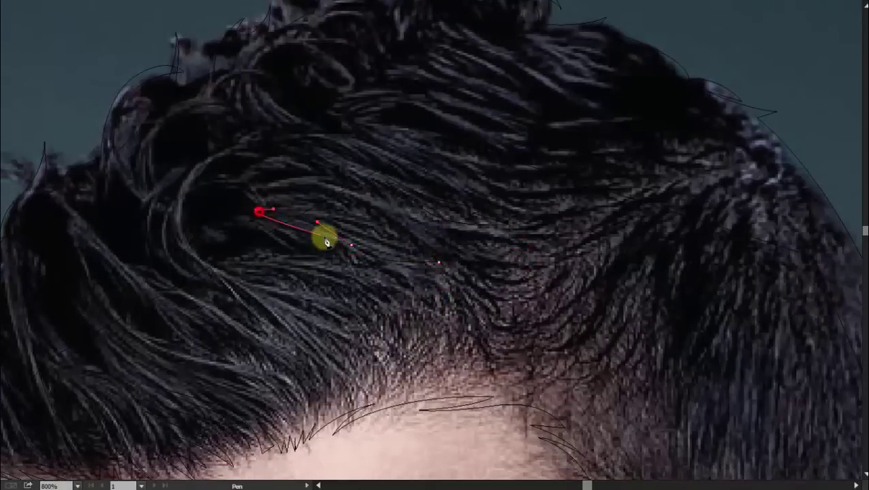
pyautogui.moveTo(326, 240)
pyautogui.mouseDown()
pyautogui.moveTo(273, 230)
pyautogui.moveTo(423, 280)
pyautogui.mouseUp()
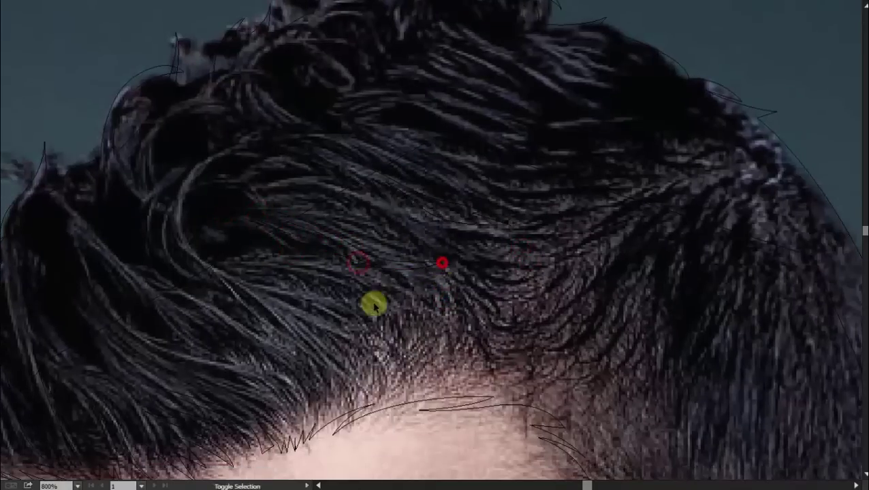
pyautogui.moveTo(192, 213)
pyautogui.mouseDown()
pyautogui.moveTo(228, 286)
pyautogui.moveTo(273, 294)
pyautogui.mouseUp()
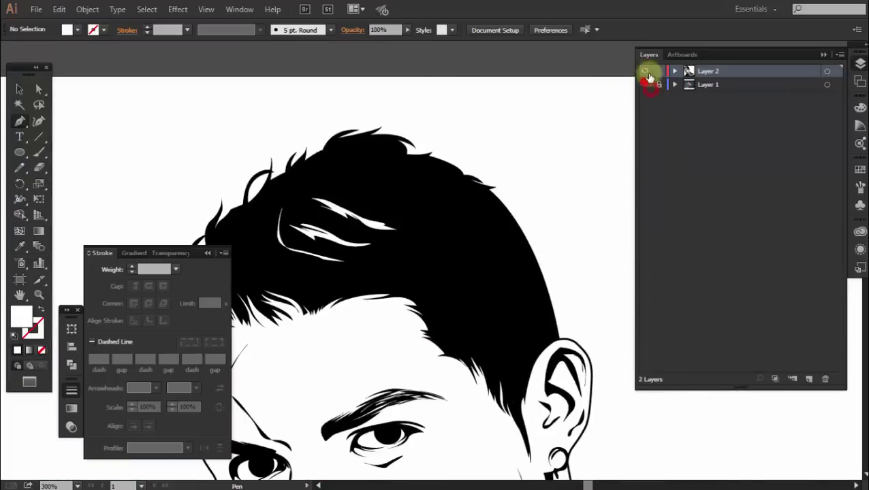
pyautogui.click(645, 84)
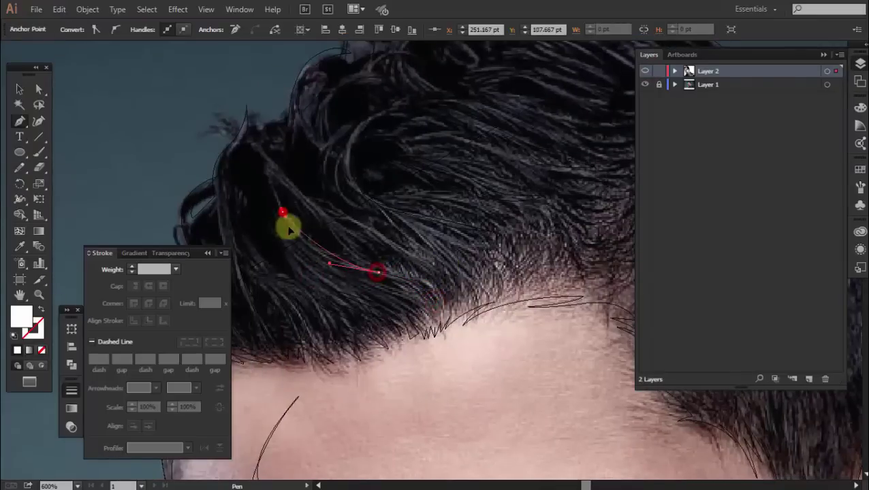
# - Trace more hair strands with anchor points, including one near the top of the hair
pyautogui.click(427, 303)
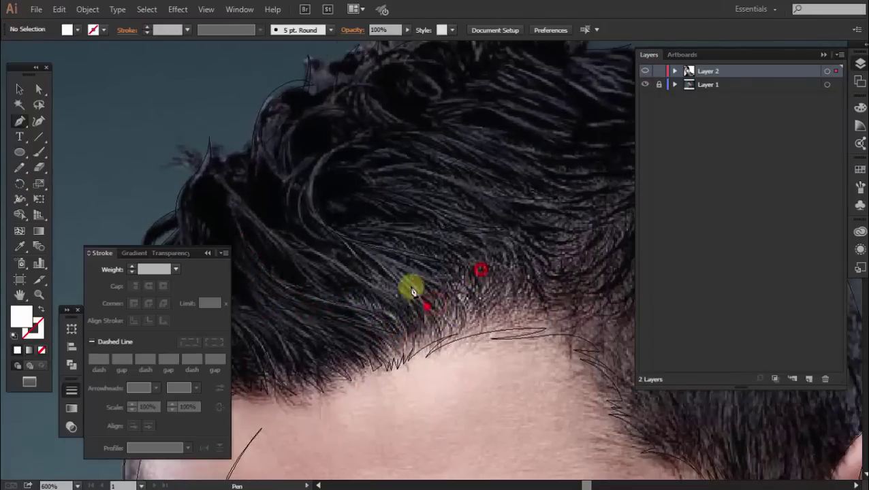
pyautogui.click(358, 252)
pyautogui.click(385, 267)
pyautogui.click(422, 299)
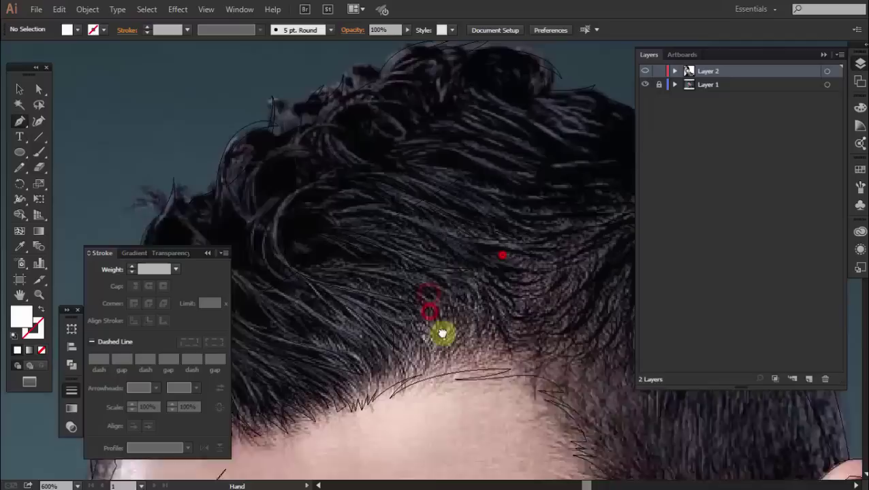
pyautogui.scroll(3, 443, 334)
pyautogui.click(475, 208)
pyautogui.click(433, 196)
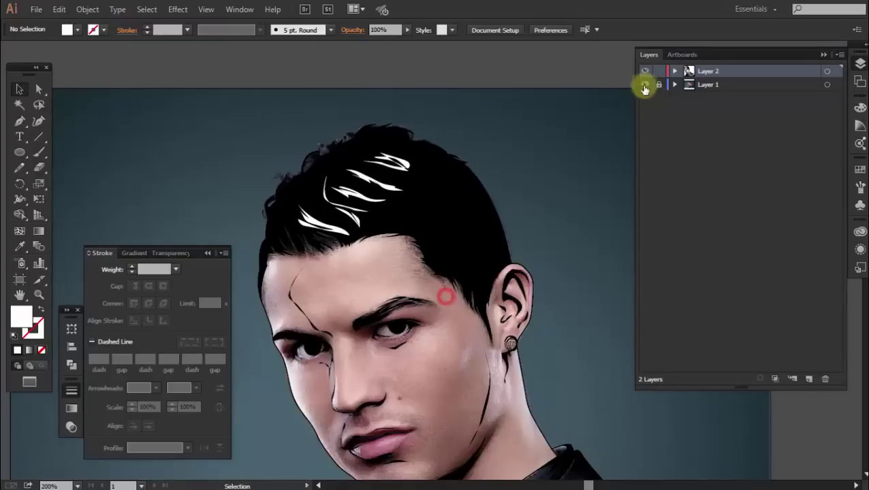
# - Check the trace without the photo, then draw a curved hair strand path
pyautogui.click(645, 85)
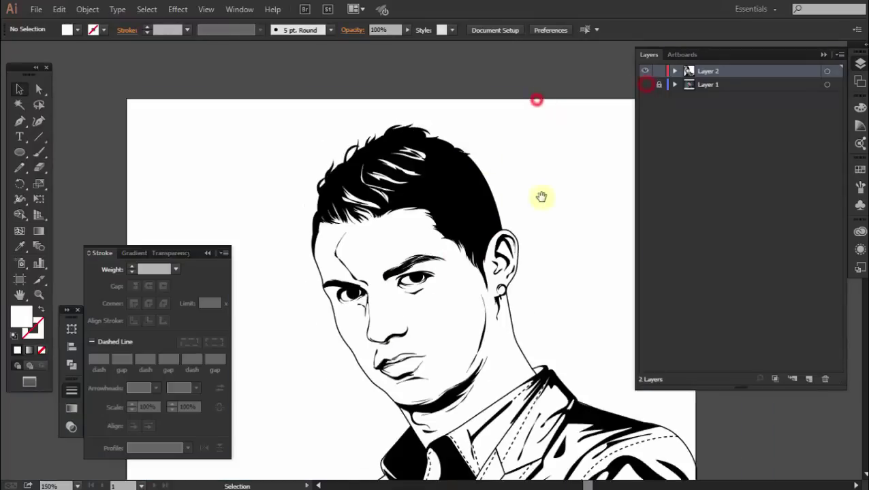
pyautogui.scroll(-3, 541, 196)
pyautogui.scroll(5, 558, 201)
pyautogui.scroll(2, 504, 162)
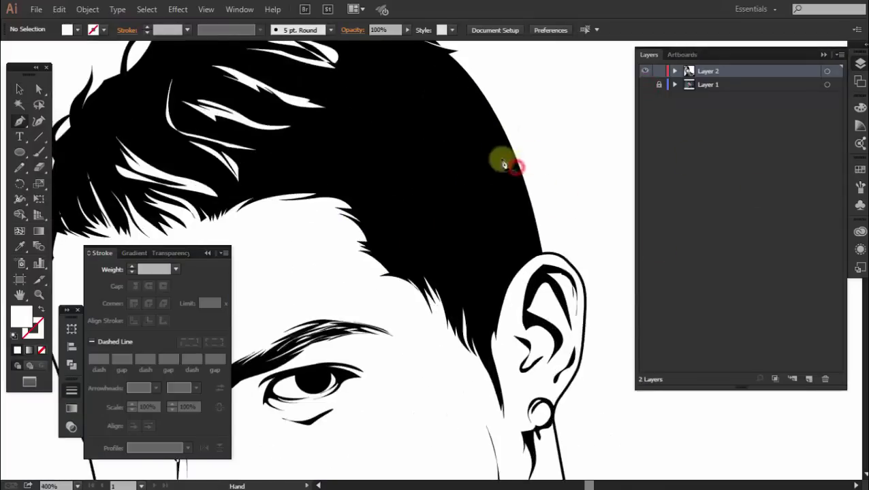
pyautogui.click(645, 85)
pyautogui.scroll(2, 489, 204)
pyautogui.scroll(1, 381, 179)
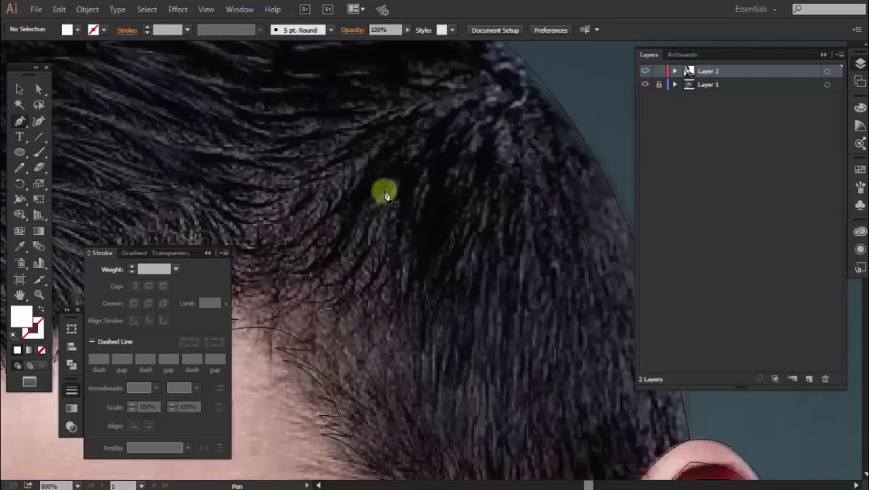
pyautogui.moveTo(357, 226); pyautogui.dragTo(316, 274)
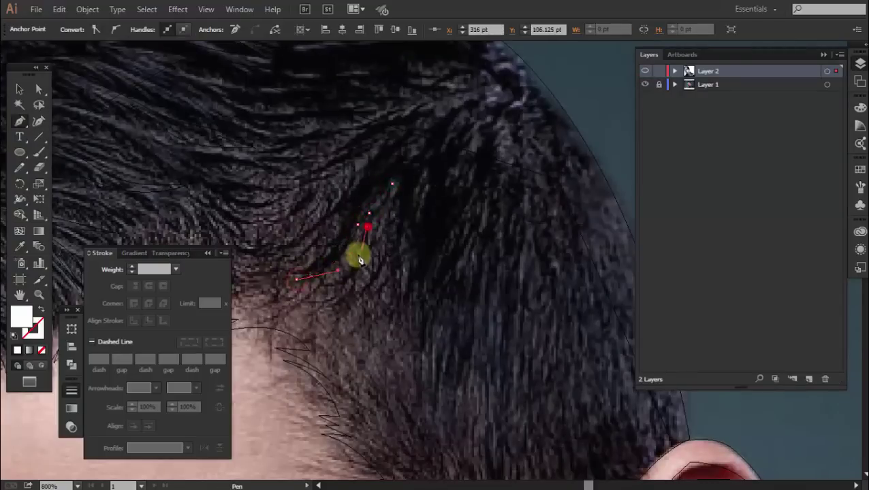
pyautogui.keyDown('ctrl'); pyautogui.click(389, 223); pyautogui.keyUp('ctrl')
# - Draw two more hair strand paths near the hairline
pyautogui.click(395, 205)
pyautogui.moveTo(368, 301); pyautogui.dragTo(393, 266)
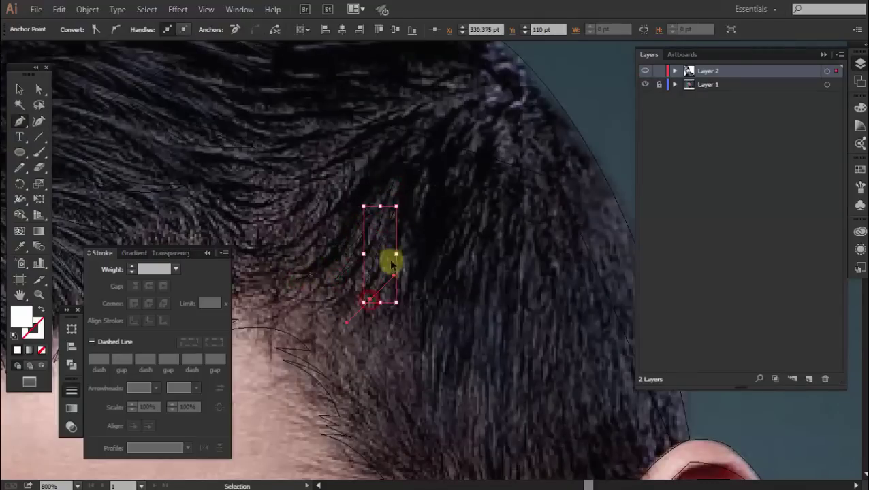
pyautogui.keyDown('ctrl'); pyautogui.click(345, 310); pyautogui.keyUp('ctrl')
pyautogui.keyDown('ctrl'); pyautogui.click(396, 205); pyautogui.keyUp('ctrl')
pyautogui.click(385, 142)
pyautogui.click(320, 208)
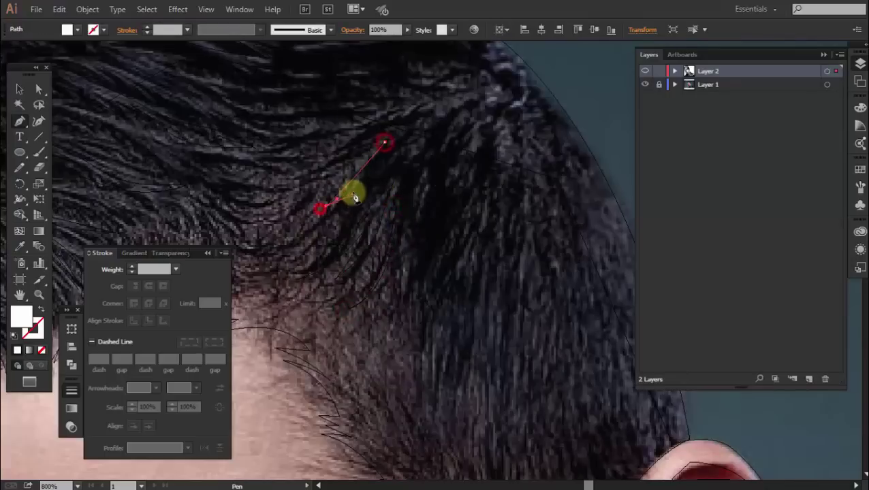
# - Bend one more strand toward the upper right, hide the photo and fit the whole portrait
pyautogui.moveTo(354, 198); pyautogui.dragTo(382, 222)
pyautogui.scroll(1, 392, 210)
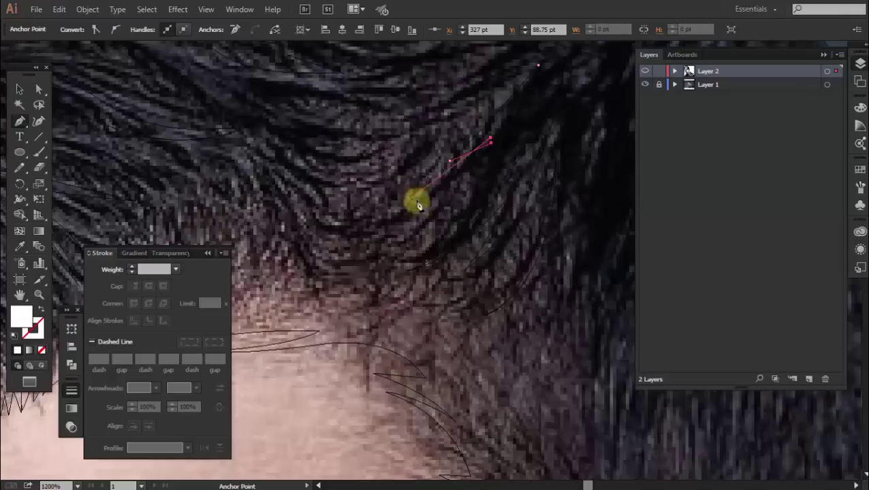
pyautogui.moveTo(449, 215); pyautogui.dragTo(355, 253)
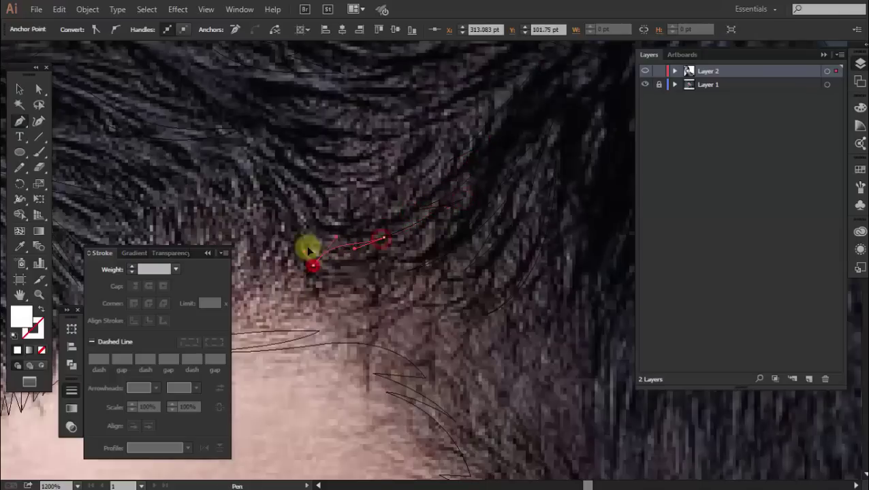
pyautogui.moveTo(398, 197); pyautogui.dragTo(383, 237)
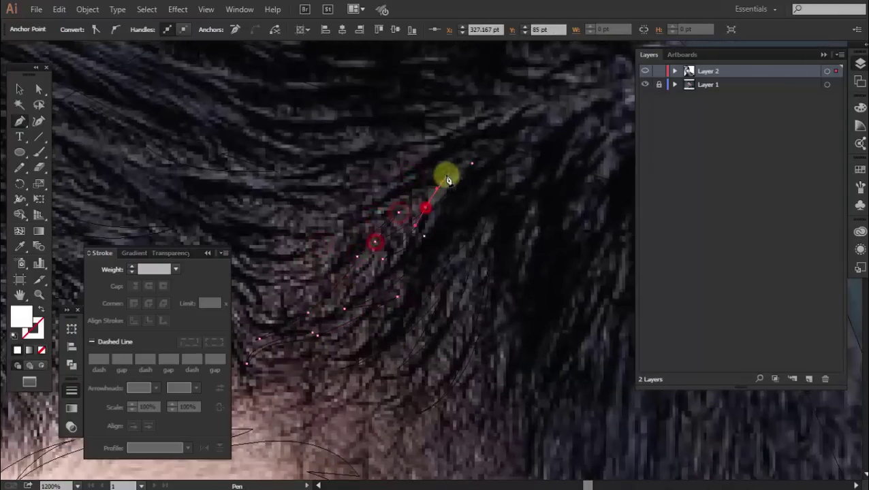
pyautogui.moveTo(378, 204); pyautogui.dragTo(442, 146)
pyautogui.moveTo(479, 168); pyautogui.dragTo(473, 163)
pyautogui.keyDown('ctrl'); pyautogui.click(473, 163); pyautogui.keyUp('ctrl')
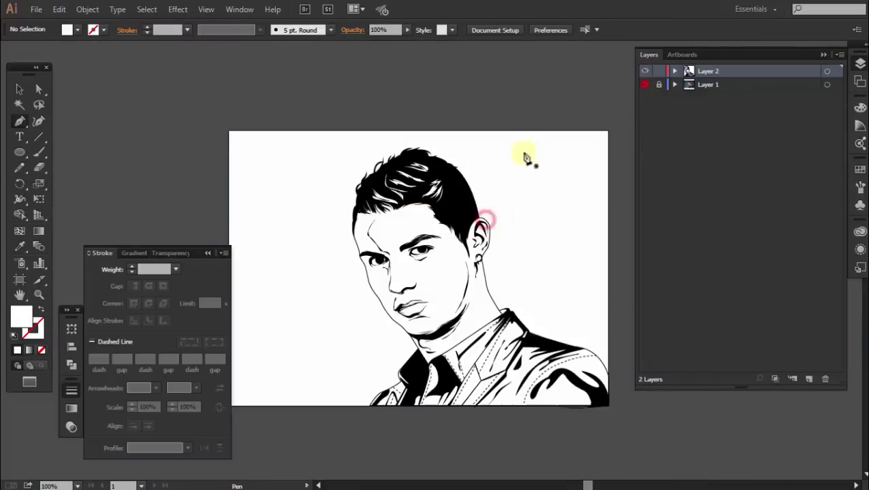
pyautogui.moveTo(543, 221); pyautogui.dragTo(555, 239)
pyautogui.hotkey('ctrl', '-')
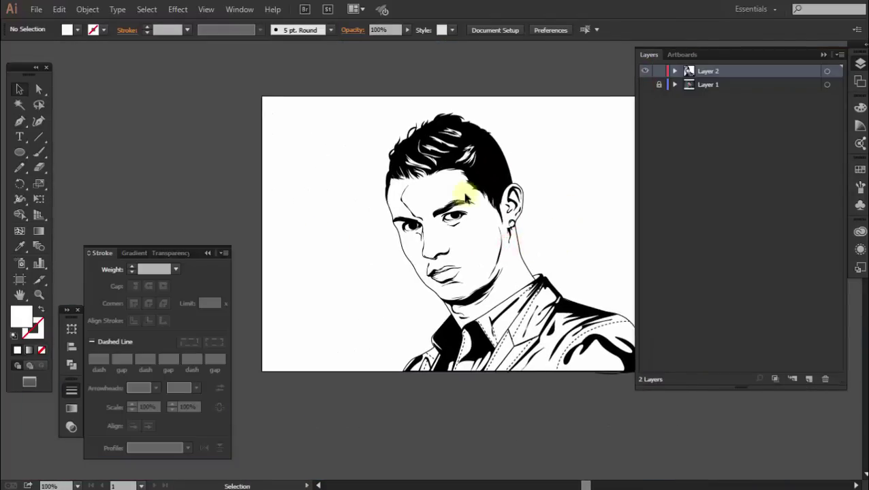
# - Add enlarged 'CR7' text left of the portrait, set in Bebas Neue Bold
pyautogui.click(19, 136)
pyautogui.moveTo(330, 223); pyautogui.dragTo(337, 218)
pyautogui.click(311, 218)
pyautogui.write('CR')
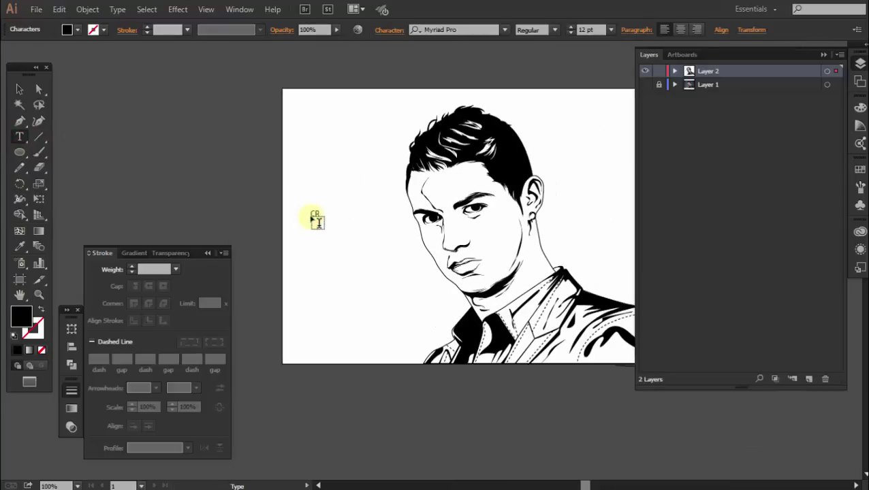
pyautogui.press('Escape')
pyautogui.moveTo(325, 208); pyautogui.dragTo(369, 180)
pyautogui.click(449, 29)
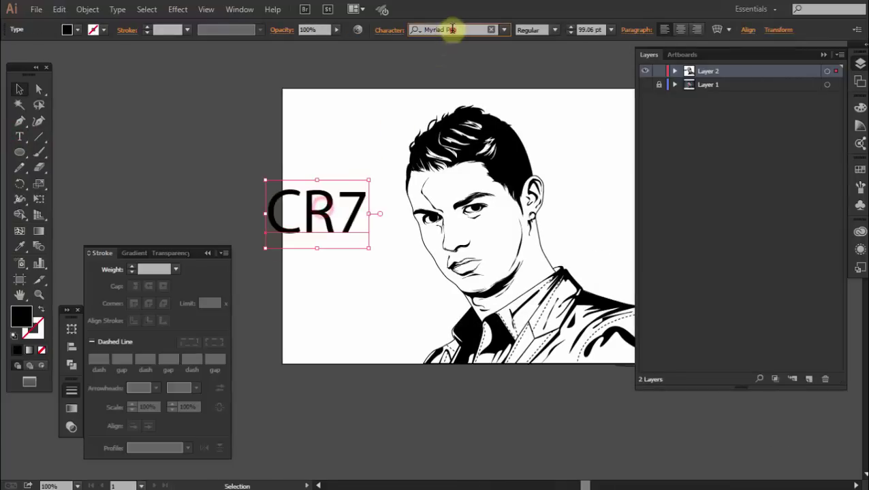
pyautogui.write('BEBA')
pyautogui.click(449, 80)
# - Duplicate CR7 below, retype the copy as 'LINEART', and shrink it to fit under CR7
pyautogui.moveTo(303, 194)
pyautogui.mouseDown()
pyautogui.moveTo(354, 211)
pyautogui.moveTo(355, 281)
pyautogui.mouseUp()
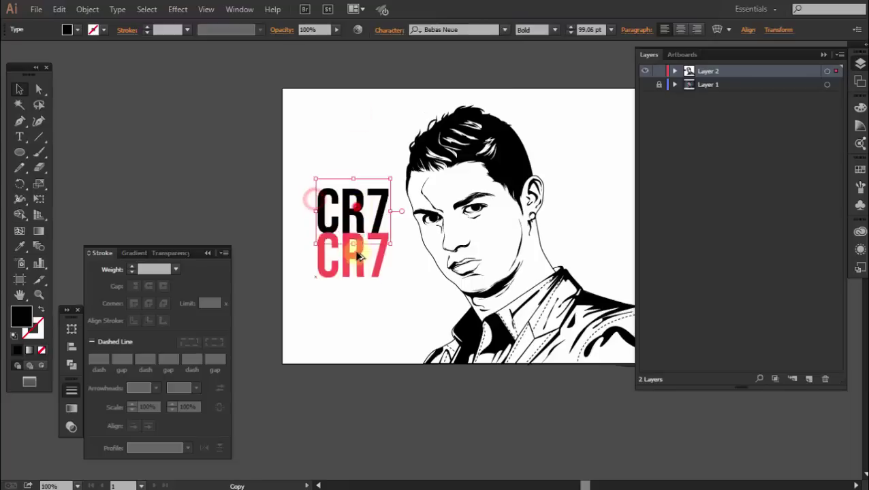
pyautogui.doubleClick(356, 277)
pyautogui.hotkey('ctrl', 'a')
pyautogui.write('L')
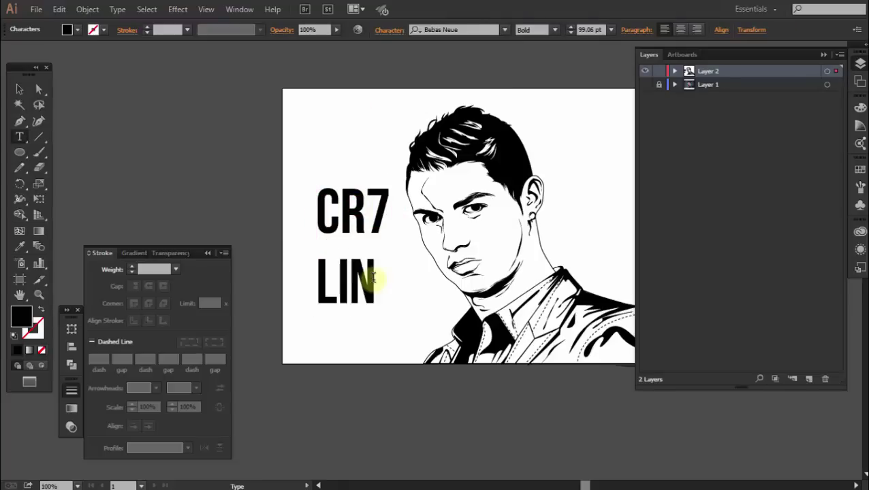
pyautogui.press('Escape')
pyautogui.click(436, 279)
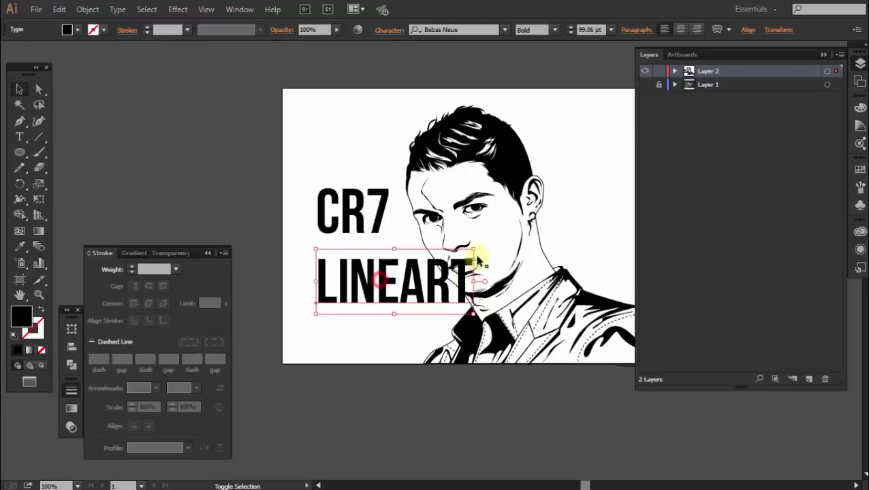
pyautogui.moveTo(479, 256)
pyautogui.mouseDown()
pyautogui.moveTo(369, 301)
pyautogui.moveTo(372, 252)
pyautogui.mouseUp()
pyautogui.click(378, 291)
pyautogui.moveTo(477, 285); pyautogui.dragTo(508, 283)
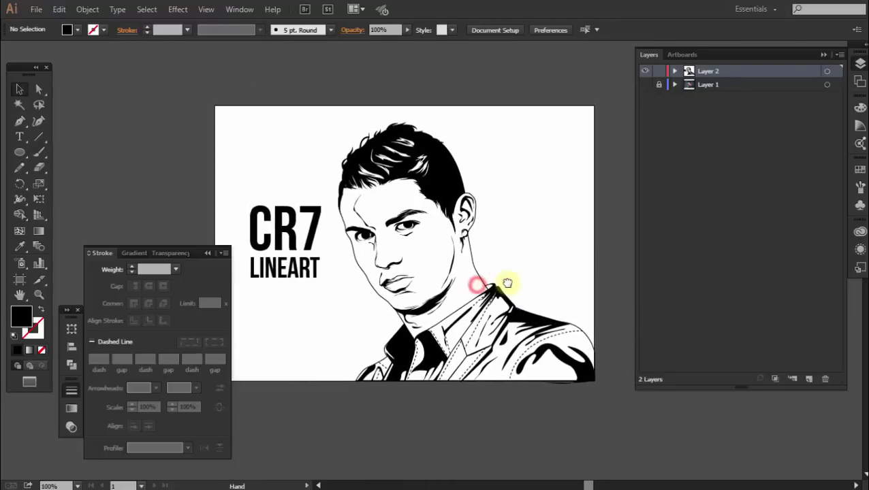